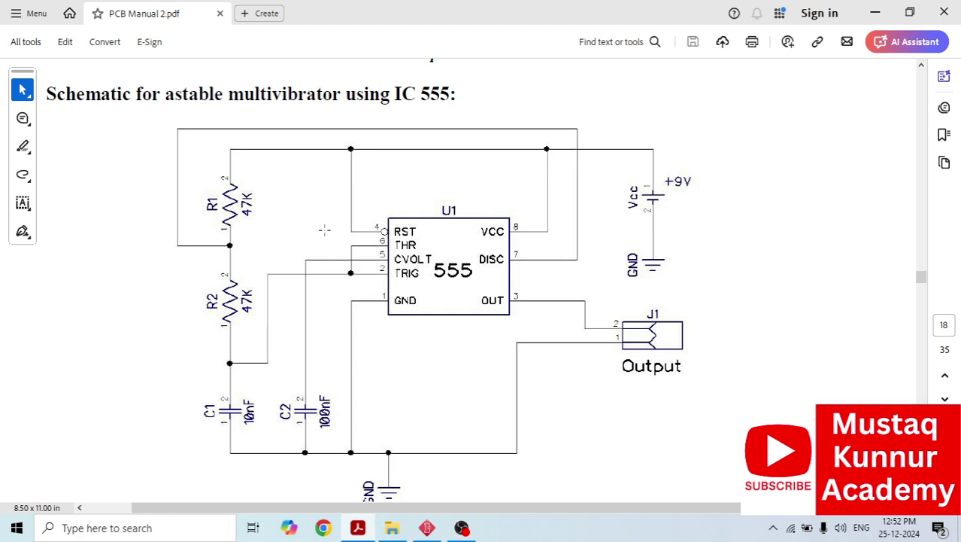
Scroll the PCB manual past the schematic and Figure 6.1 to the page 19 PCB layout figures.
{"action": "scroll", "coordinate": [361, 210], "scroll_direction": "down", "scroll_amount": 10}
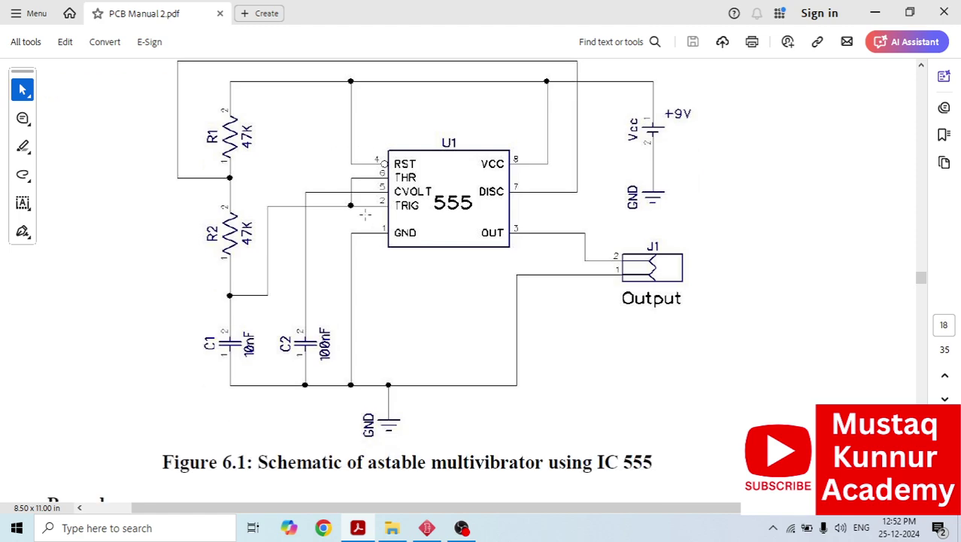
{"action": "scroll", "coordinate": [360, 208], "scroll_direction": "down", "scroll_amount": 12}
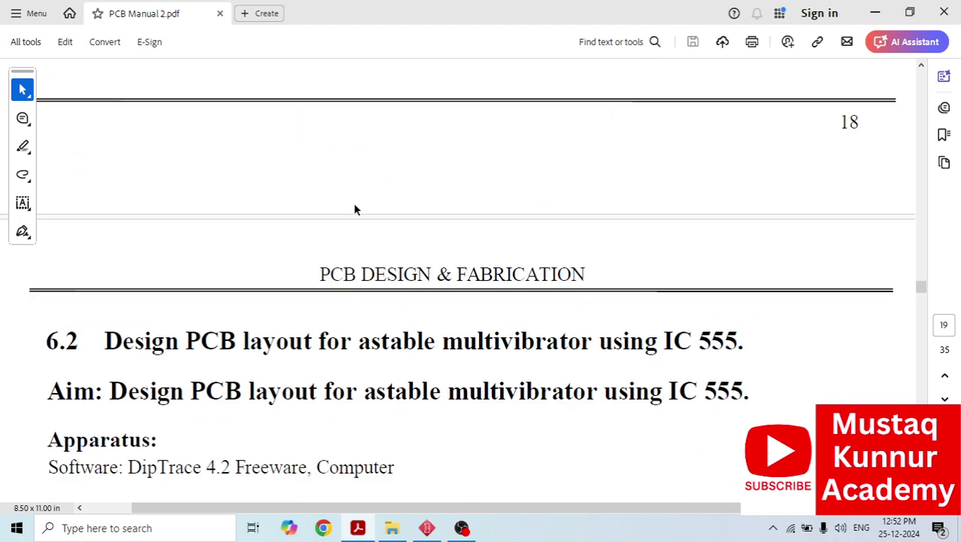
{"action": "scroll", "coordinate": [354, 204], "scroll_direction": "down", "scroll_amount": 10}
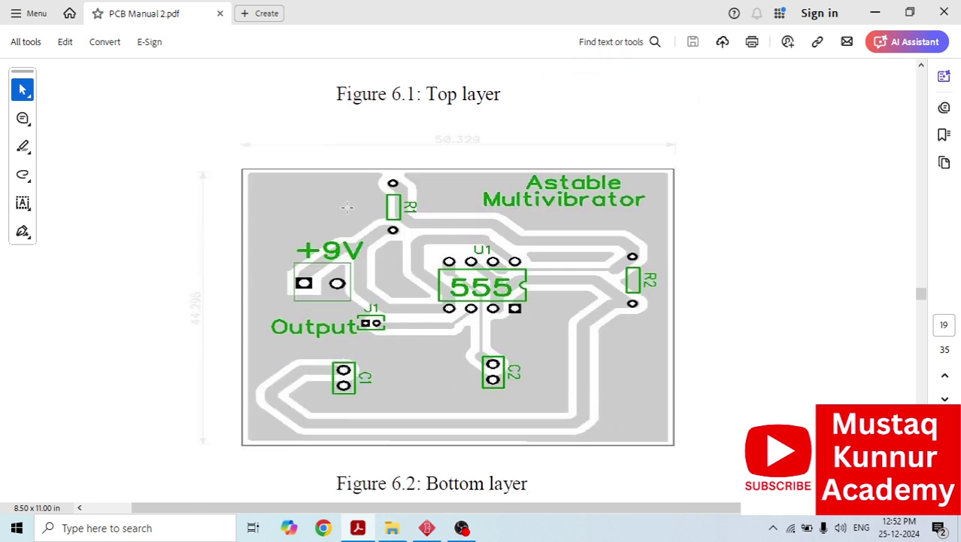
{"action": "scroll", "coordinate": [347, 206], "scroll_direction": "up", "scroll_amount": 1}
{"action": "scroll", "coordinate": [346, 207], "scroll_direction": "up", "scroll_amount": 5}
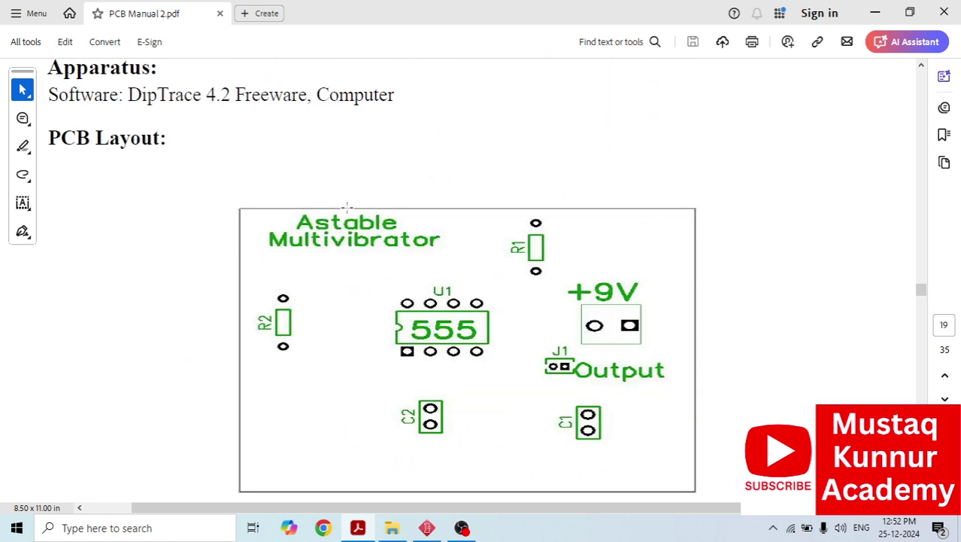
Apply a Name '555' filter over All Libraries, listing 242 parts such as NE555D and NE555P.
{"action": "left_click", "coordinate": [427, 530]}
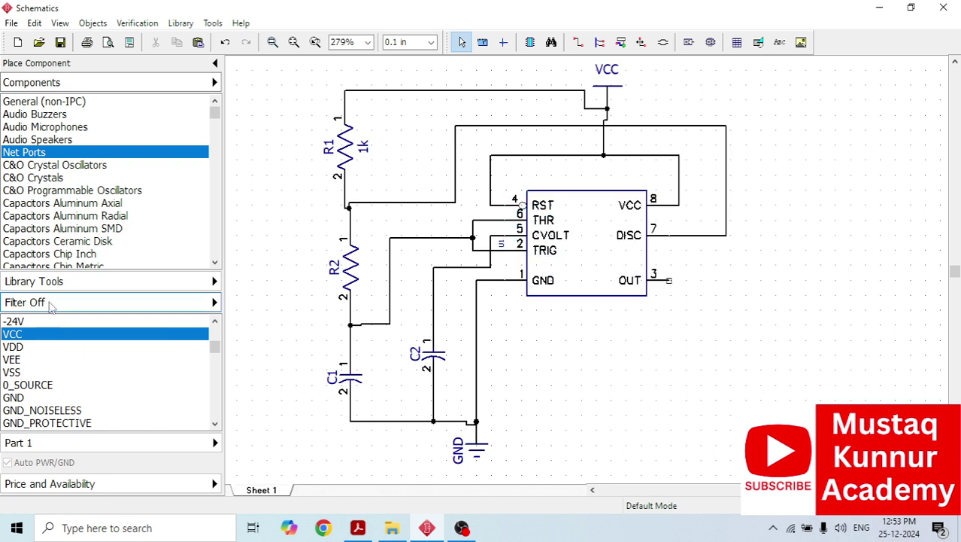
{"action": "left_click", "coordinate": [50, 304]}
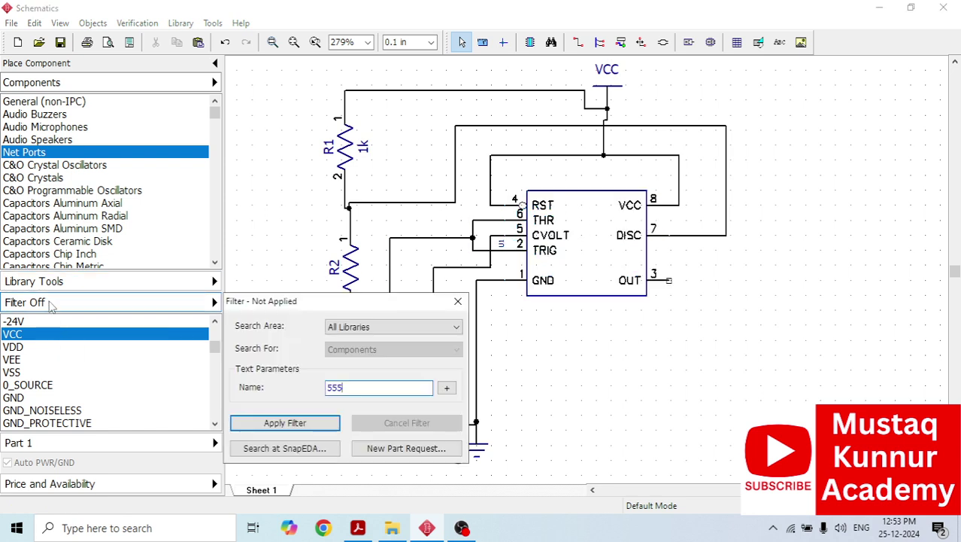
{"action": "left_click", "coordinate": [387, 325]}
{"action": "left_click", "coordinate": [365, 358]}
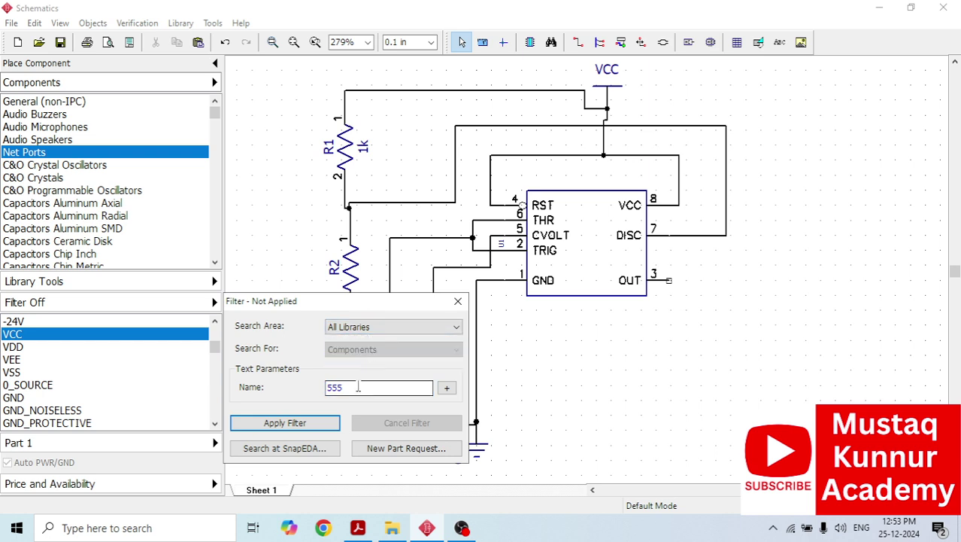
{"action": "left_click", "coordinate": [358, 386]}
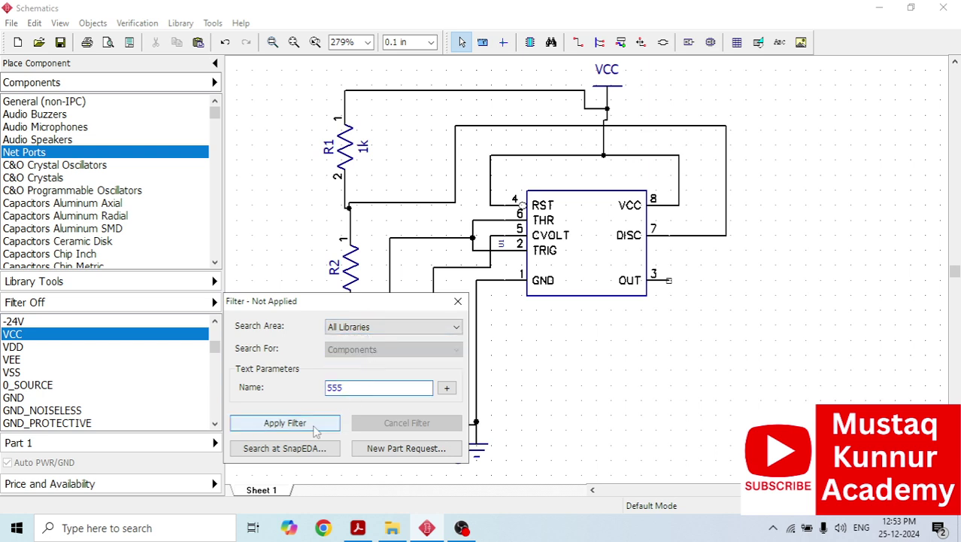
{"action": "left_click", "coordinate": [314, 425]}
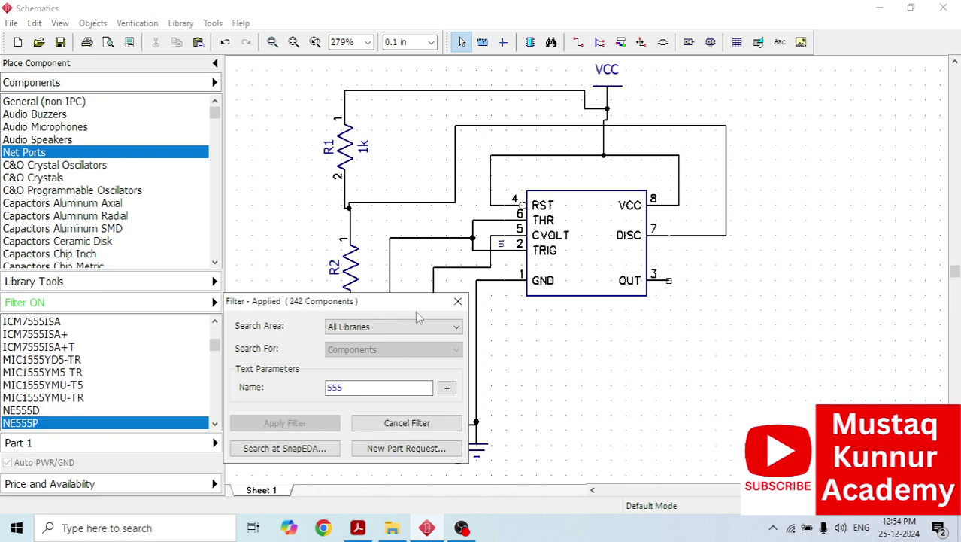
Place a test NE555P timer as U2, then delete it so only U1 remains.
{"action": "left_click", "coordinate": [457, 302]}
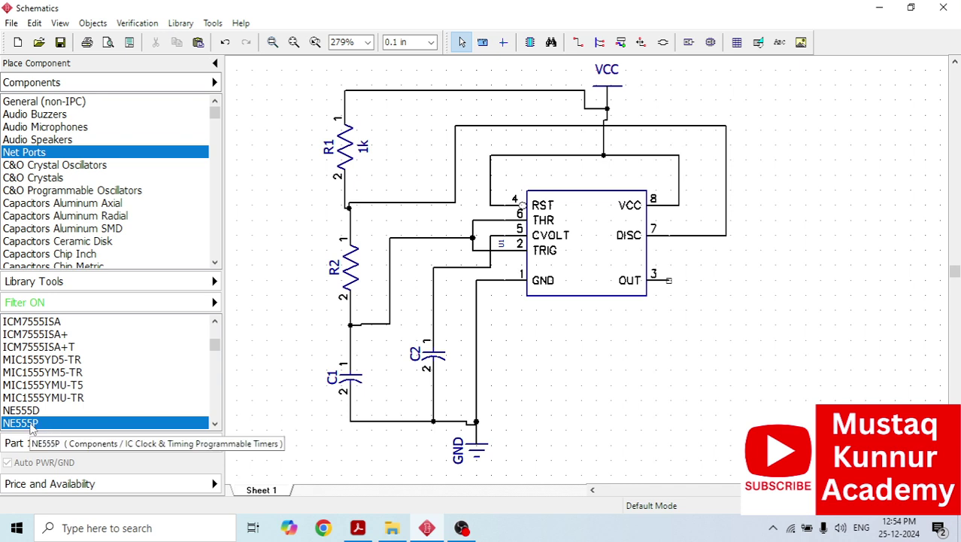
{"action": "left_click", "coordinate": [31, 425]}
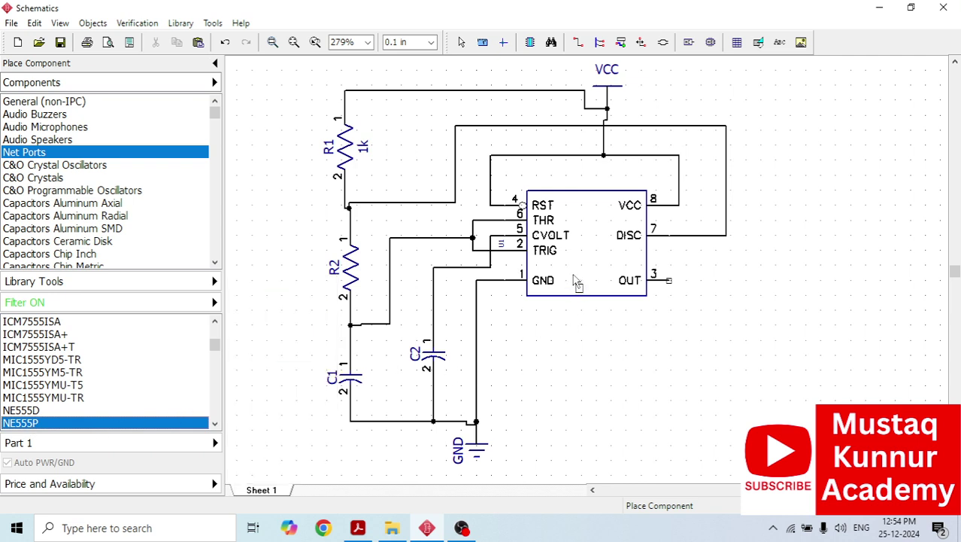
{"action": "left_click", "coordinate": [665, 410]}
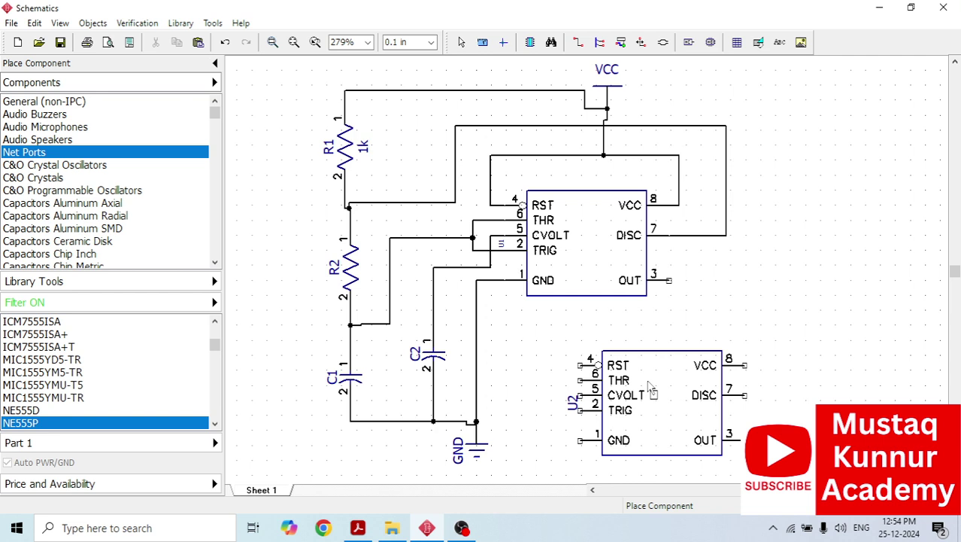
{"action": "key", "text": "Escape"}
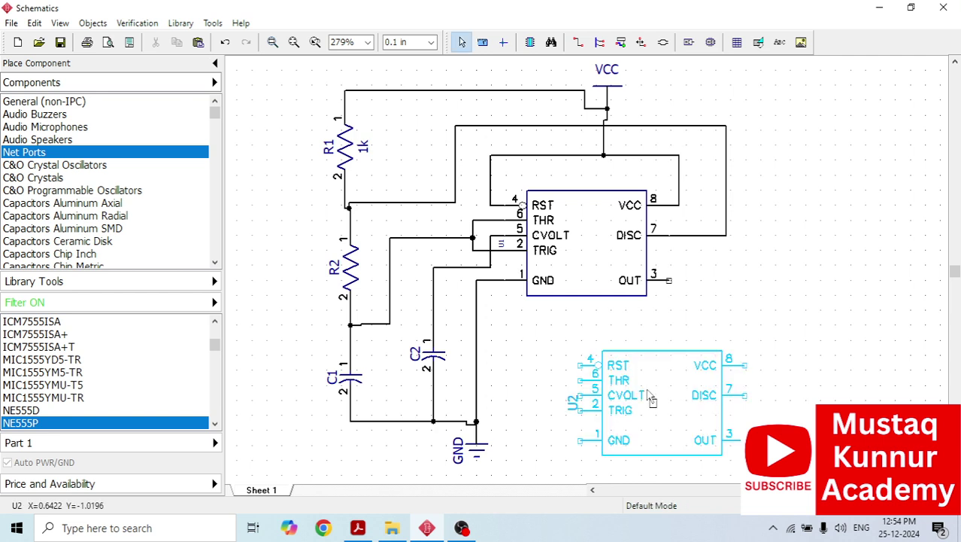
{"action": "left_click", "coordinate": [652, 397]}
{"action": "key", "text": "Delete"}
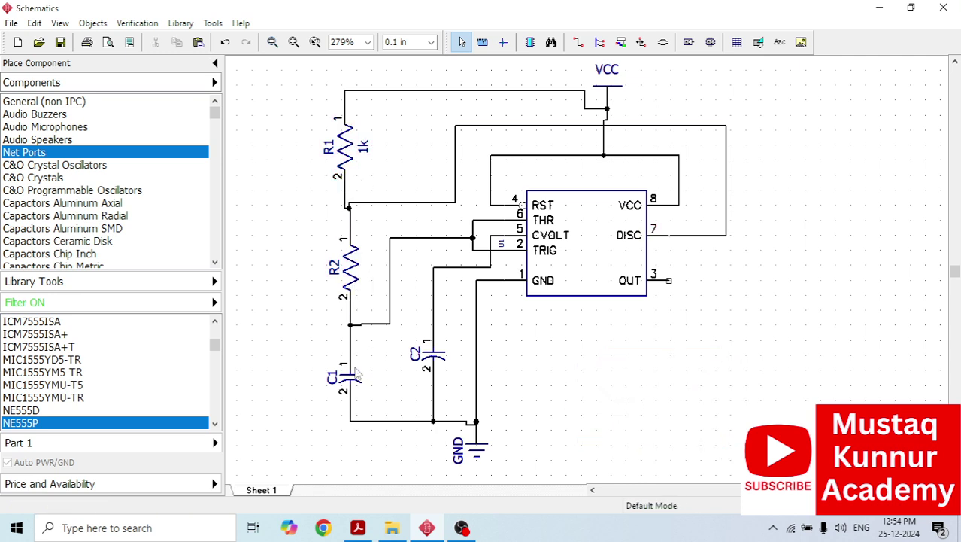
{"action": "left_click", "coordinate": [358, 529]}
{"action": "scroll", "coordinate": [412, 279], "scroll_direction": "up", "scroll_amount": 15}
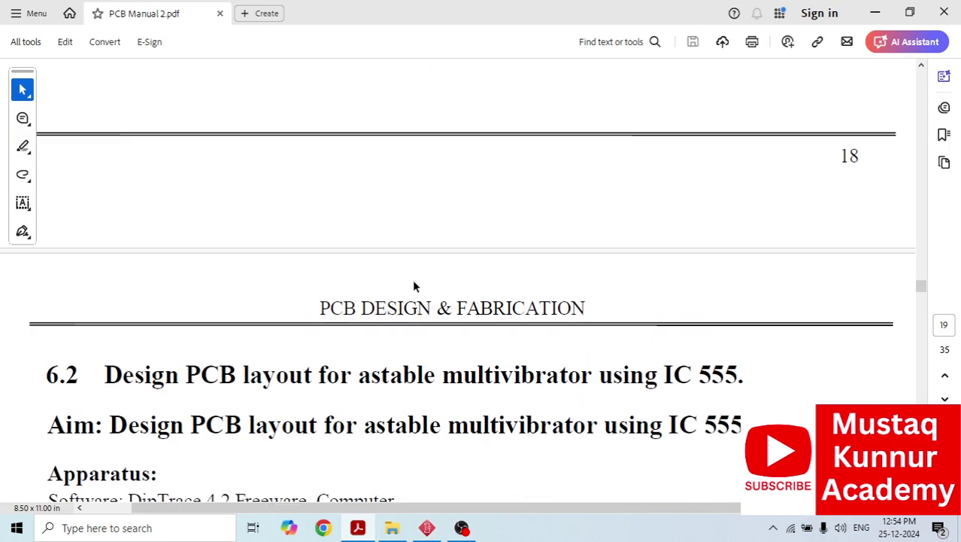
{"action": "scroll", "coordinate": [413, 287], "scroll_direction": "up", "scroll_amount": 8}
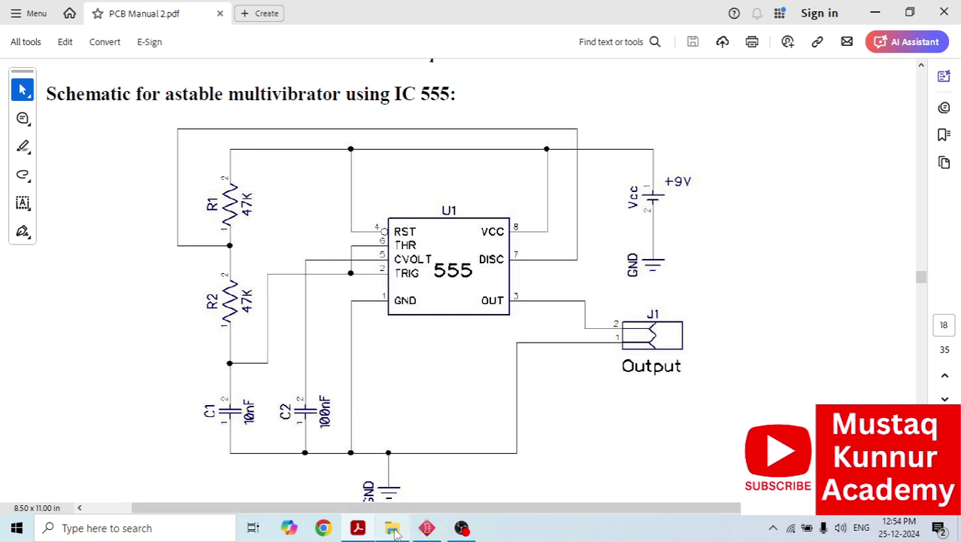
{"action": "mouse_move", "coordinate": [427, 528]}
{"action": "left_click", "coordinate": [446, 481]}
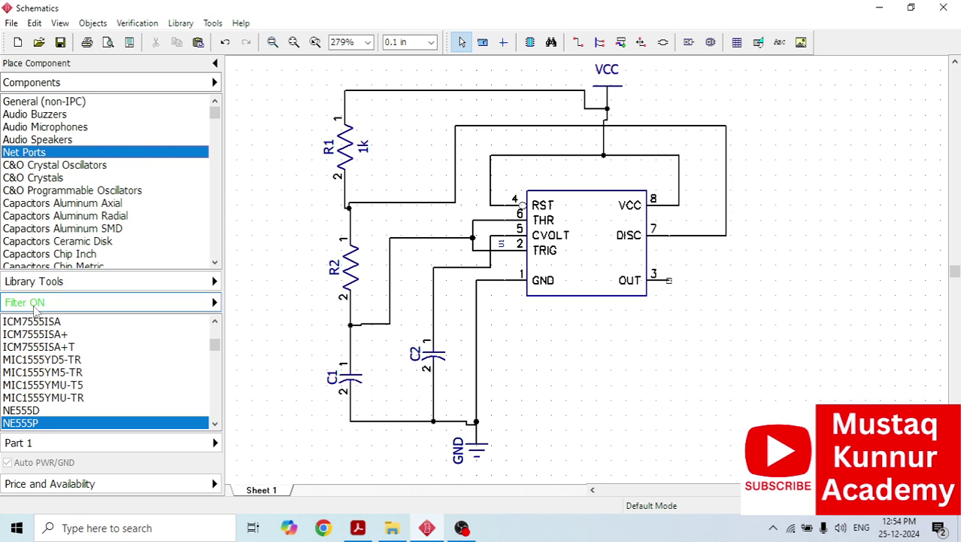
Reopen and close the component Filter dialog while browsing the library list.
{"action": "left_click", "coordinate": [36, 304]}
{"action": "left_click", "coordinate": [464, 303]}
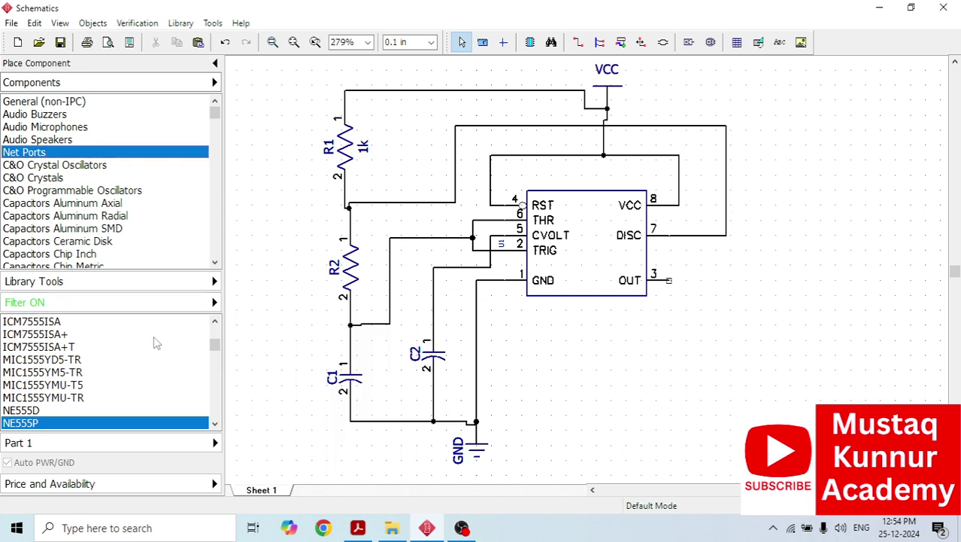
{"action": "scroll", "coordinate": [137, 349], "scroll_direction": "down", "scroll_amount": 3}
{"action": "left_click", "coordinate": [66, 285]}
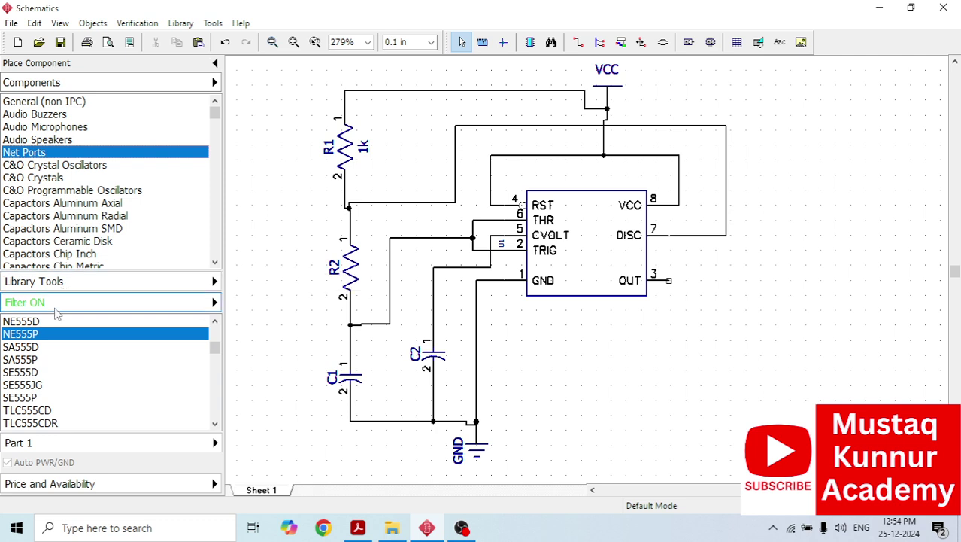
{"action": "left_click", "coordinate": [57, 310]}
{"action": "left_click", "coordinate": [454, 301]}
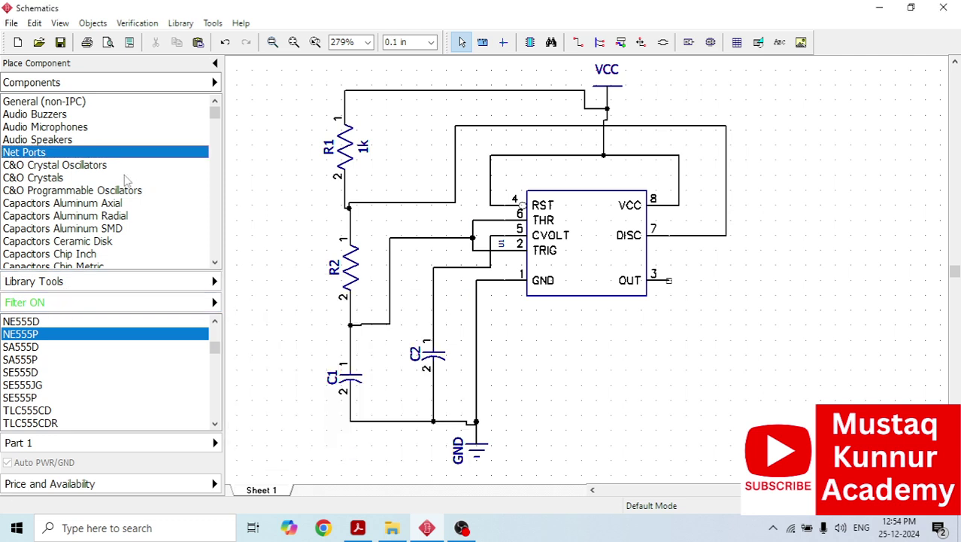
{"action": "scroll", "coordinate": [118, 383], "scroll_direction": "down", "scroll_amount": 3}
{"action": "scroll", "coordinate": [119, 384], "scroll_direction": "down", "scroll_amount": 6}
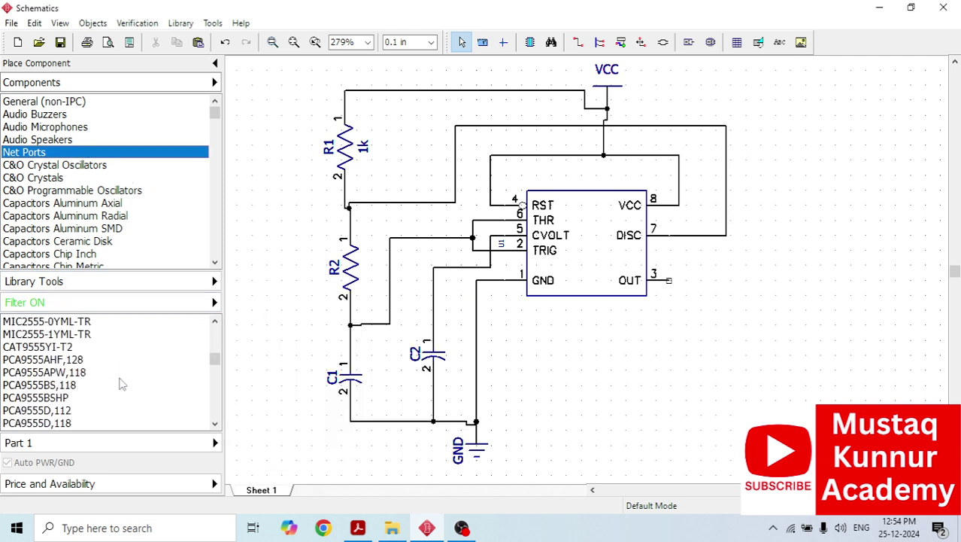
{"action": "right_click", "coordinate": [270, 292]}
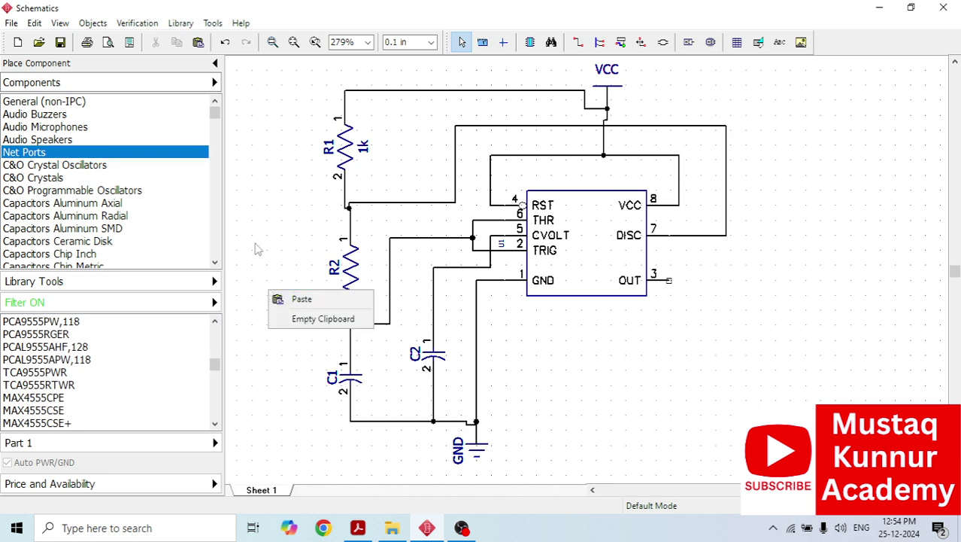
Cancel the 555 filter and select VCC from the Net Ports list.
{"action": "left_click", "coordinate": [31, 304]}
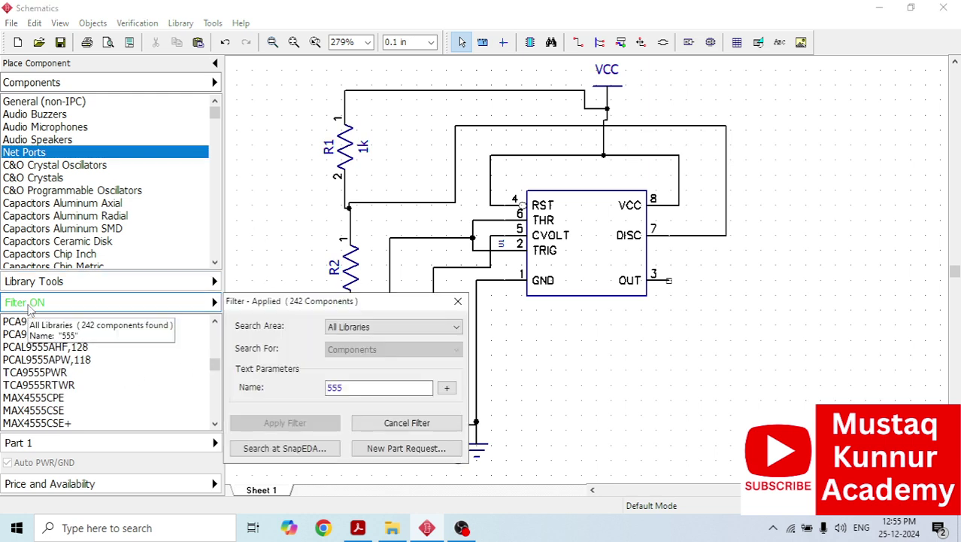
{"action": "left_click", "coordinate": [385, 425]}
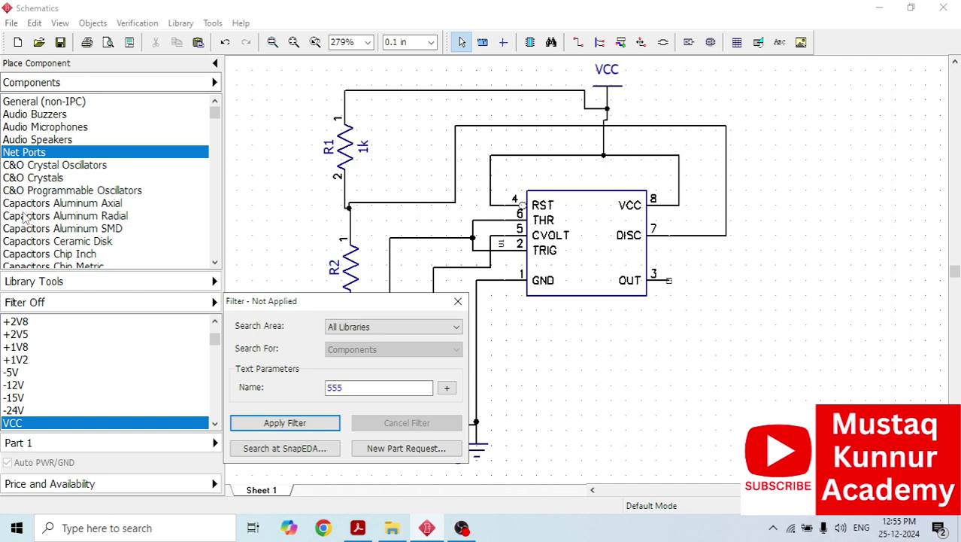
{"action": "left_click", "coordinate": [16, 155]}
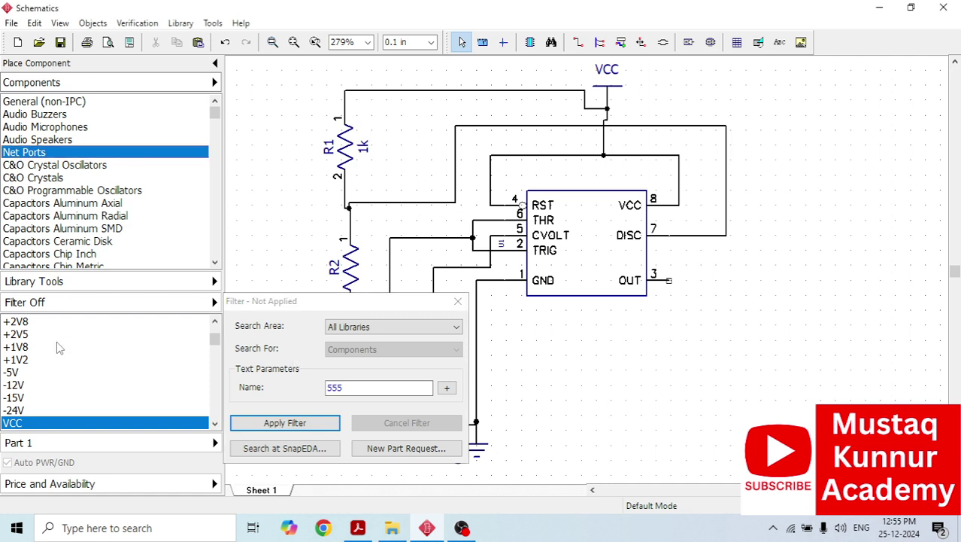
{"action": "scroll", "coordinate": [61, 358], "scroll_direction": "down", "scroll_amount": 1}
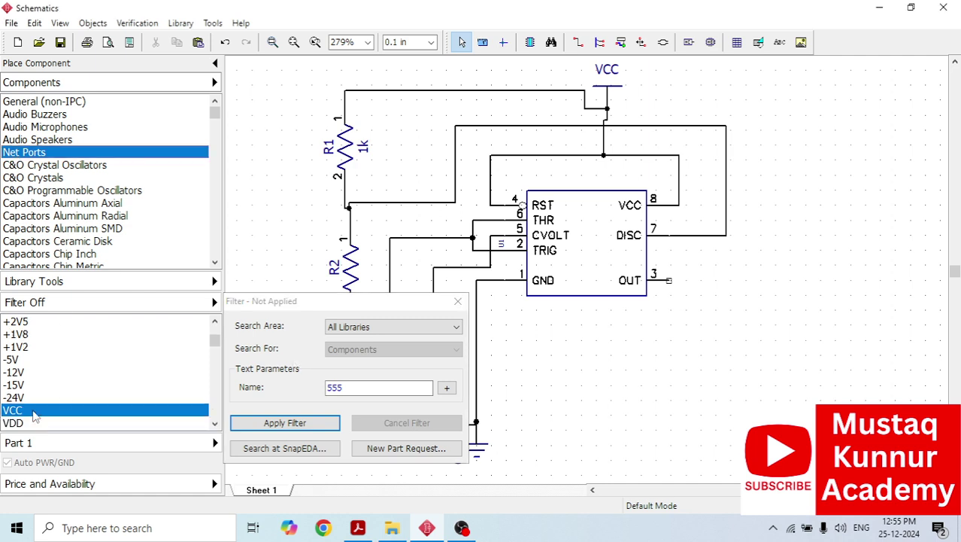
{"action": "left_click", "coordinate": [38, 412]}
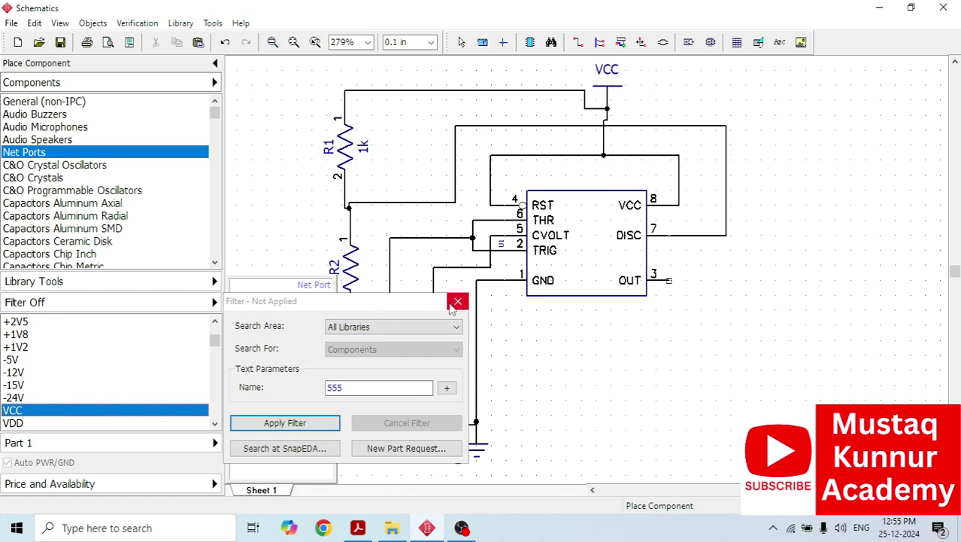
{"action": "left_click", "coordinate": [457, 301]}
{"action": "left_click", "coordinate": [86, 411]}
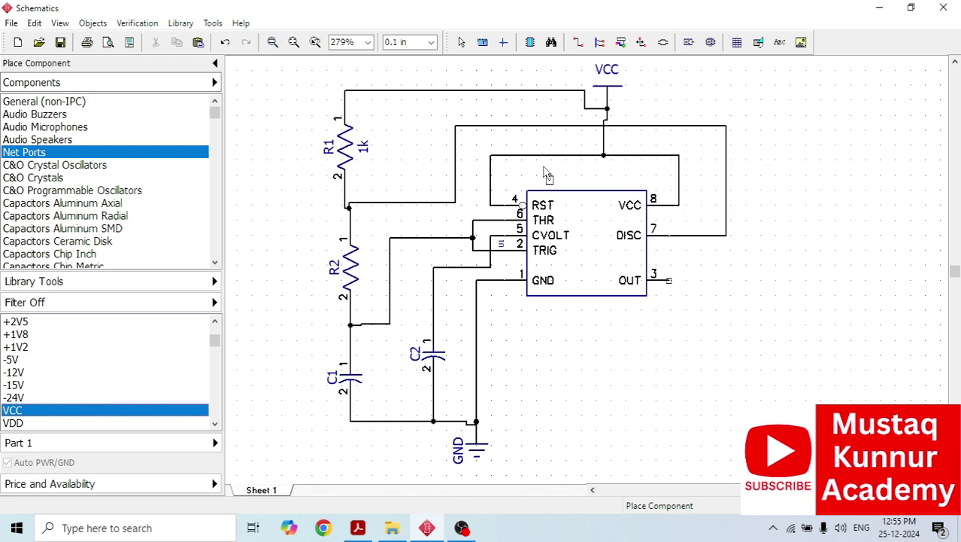
{"action": "mouse_move", "coordinate": [41, 415]}
Convert the schematic to a PCB layout using the schematic's rules.
{"action": "left_click", "coordinate": [9, 23]}
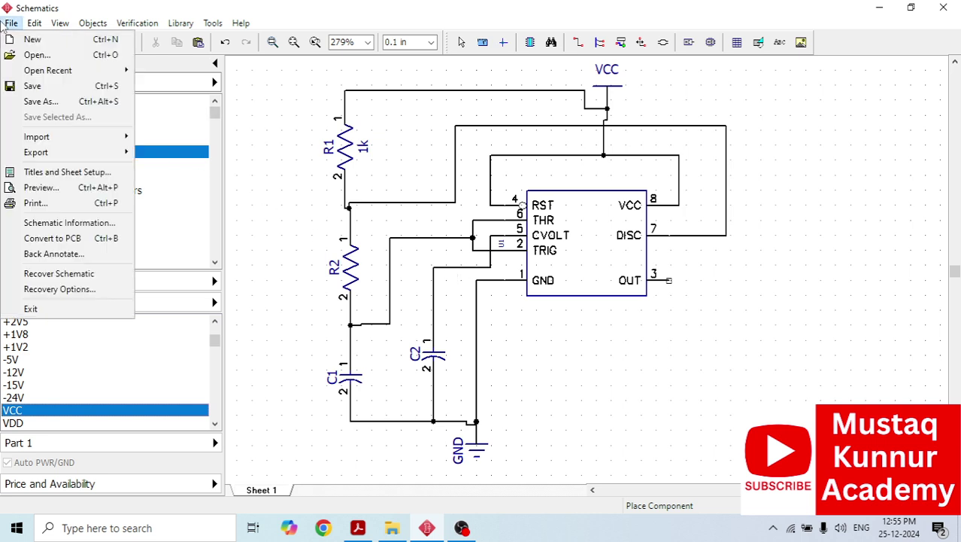
{"action": "left_click", "coordinate": [51, 238]}
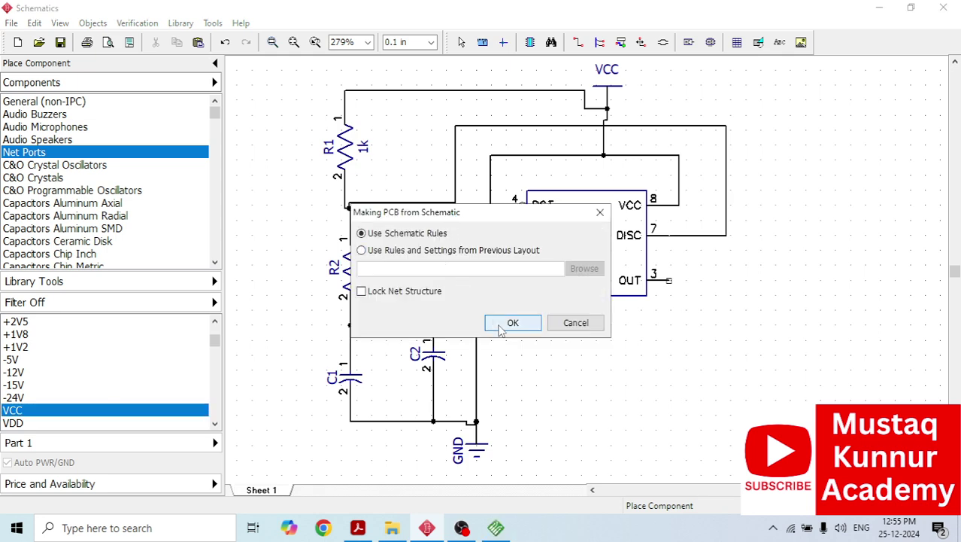
{"action": "left_click", "coordinate": [512, 323]}
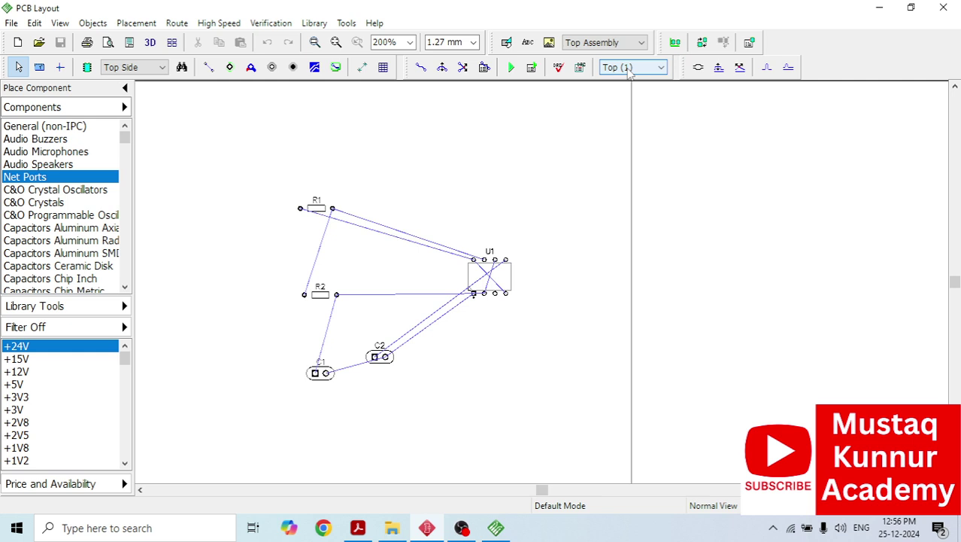
{"action": "left_click", "coordinate": [630, 69]}
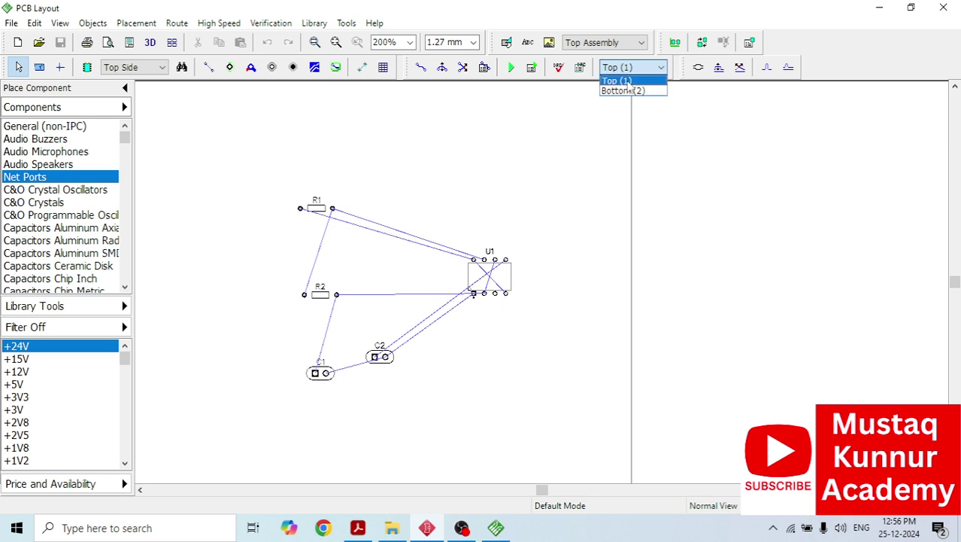
{"action": "left_click", "coordinate": [627, 81]}
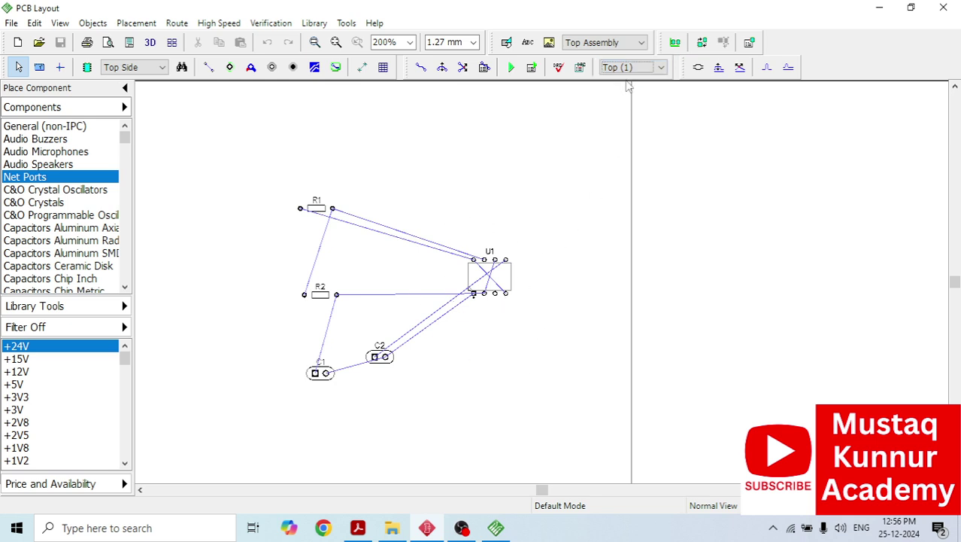
{"action": "left_click", "coordinate": [627, 69]}
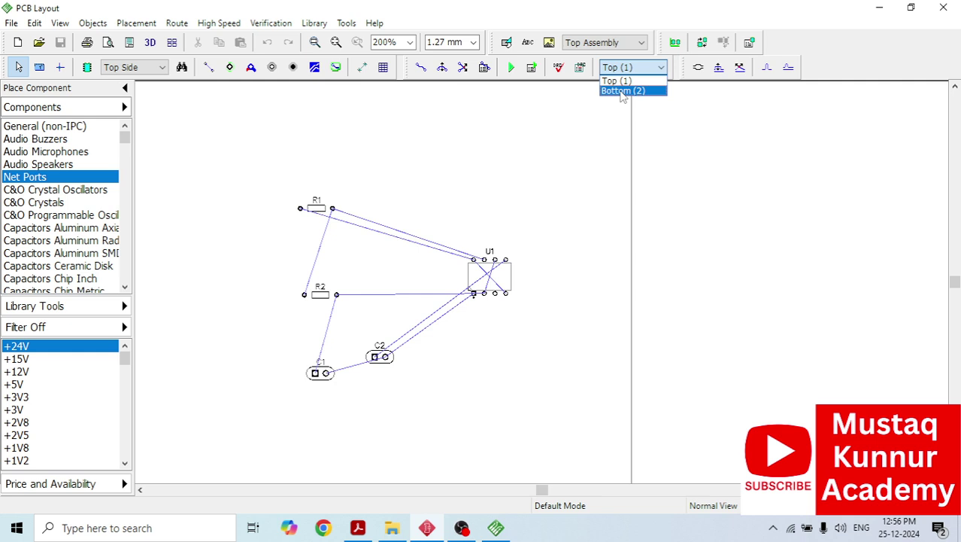
{"action": "left_click", "coordinate": [623, 85]}
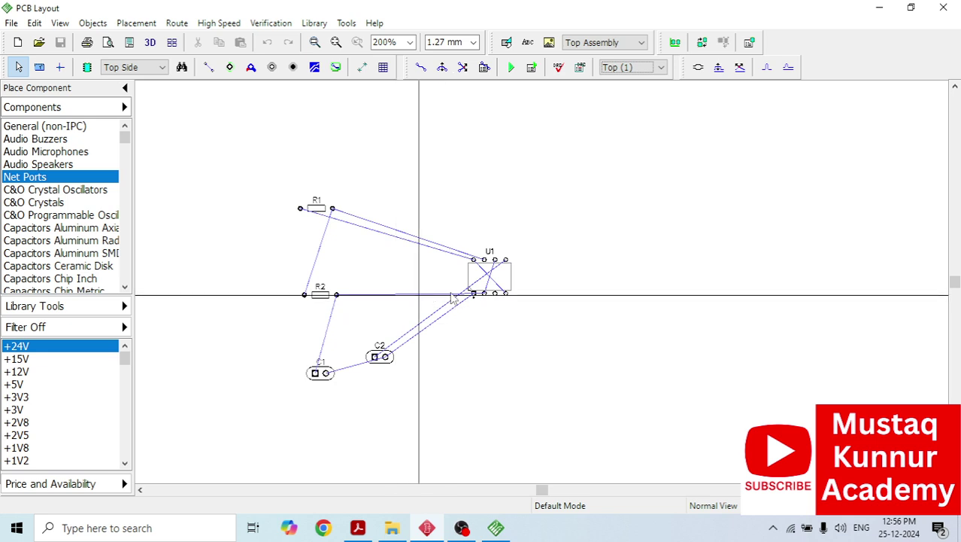
Move U1 to the left and rotate it until it sits upside down.
{"action": "scroll", "coordinate": [474, 294], "scroll_direction": "up", "scroll_amount": 1}
{"action": "scroll", "coordinate": [474, 293], "scroll_direction": "up", "scroll_amount": 1}
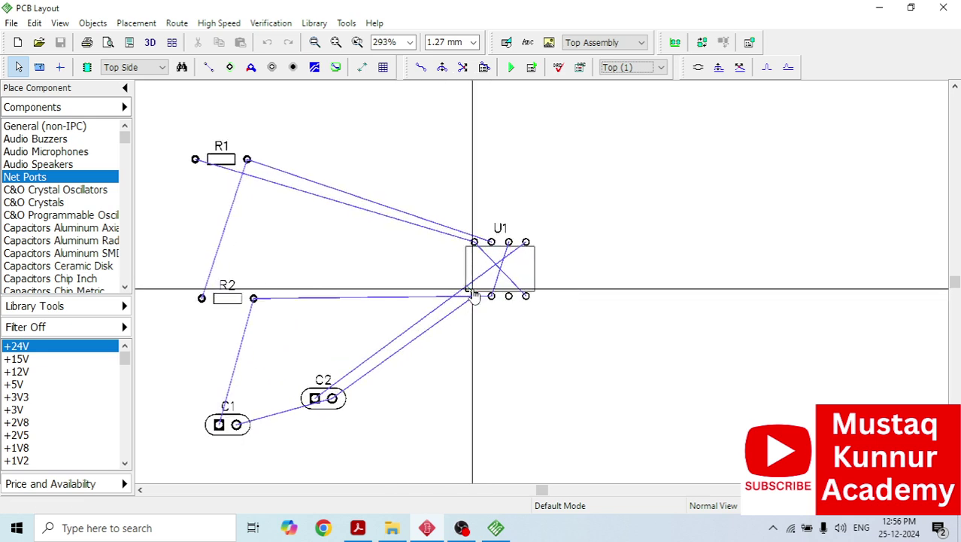
{"action": "left_click_drag", "start_coordinate": [498, 279], "coordinate": [441, 294]}
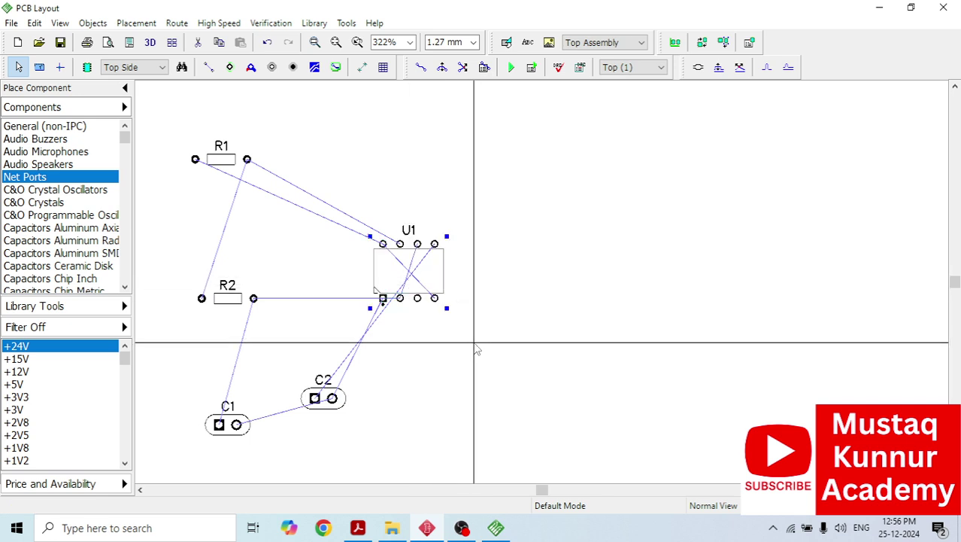
{"action": "right_click", "coordinate": [400, 279]}
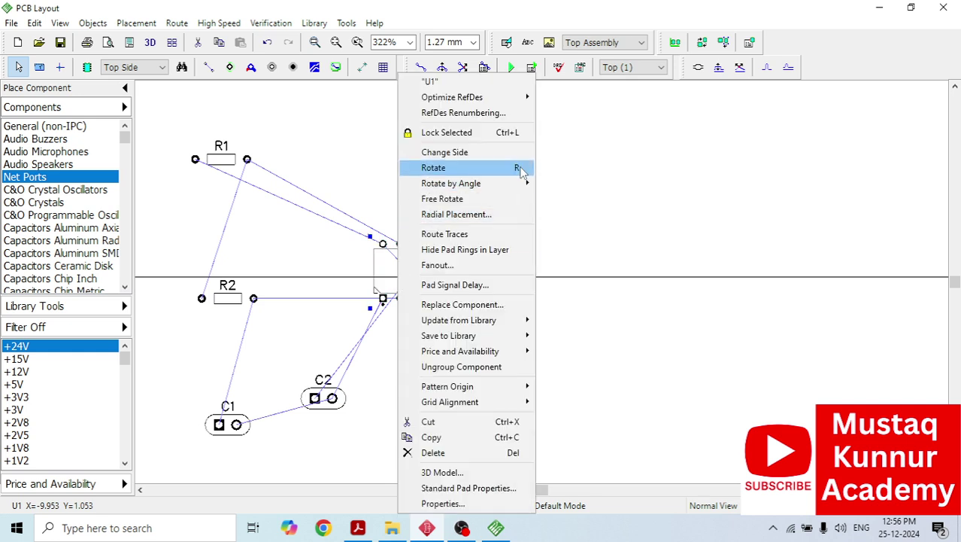
{"action": "left_click", "coordinate": [489, 167]}
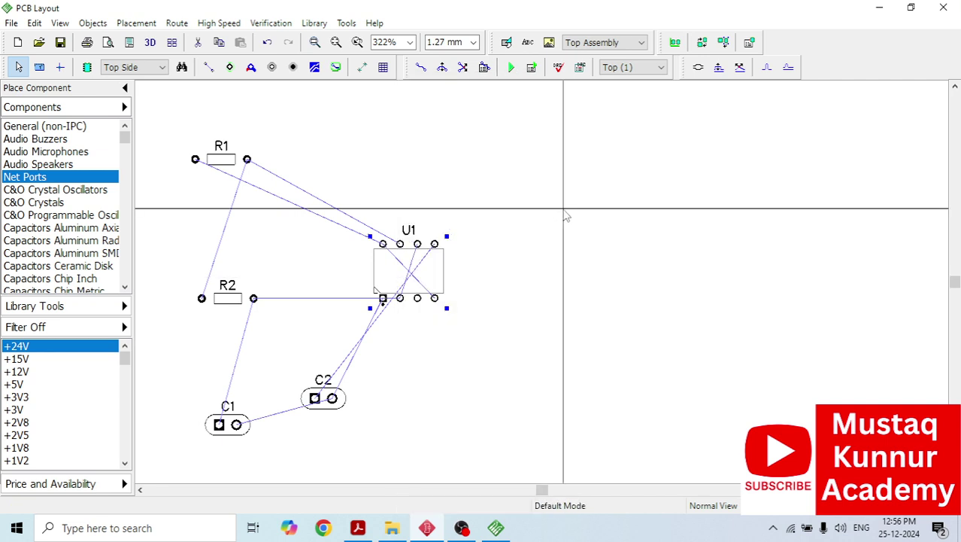
{"action": "key", "text": "r"}
{"action": "key", "text": "r"}
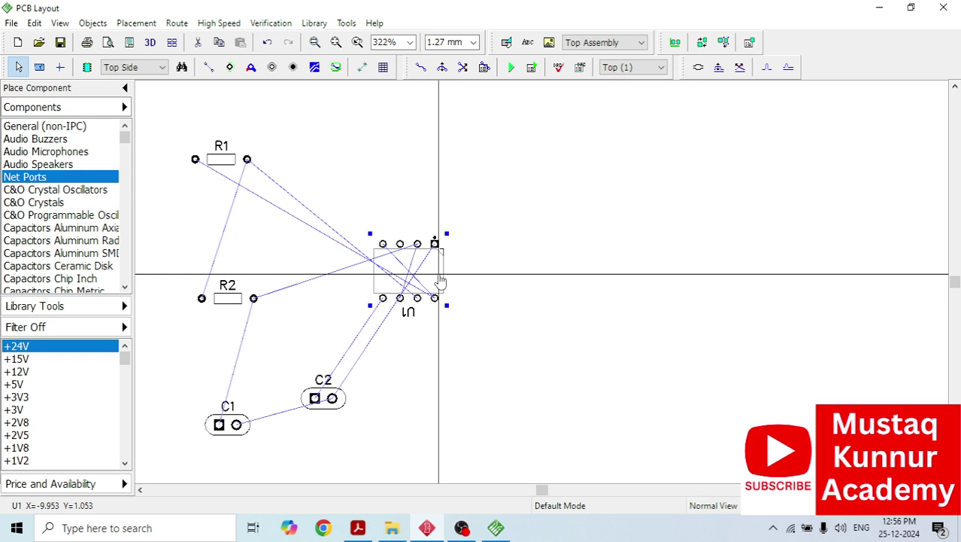
Move R1 and R2 side by side below U1.
{"action": "left_click_drag", "start_coordinate": [221, 159], "coordinate": [519, 348]}
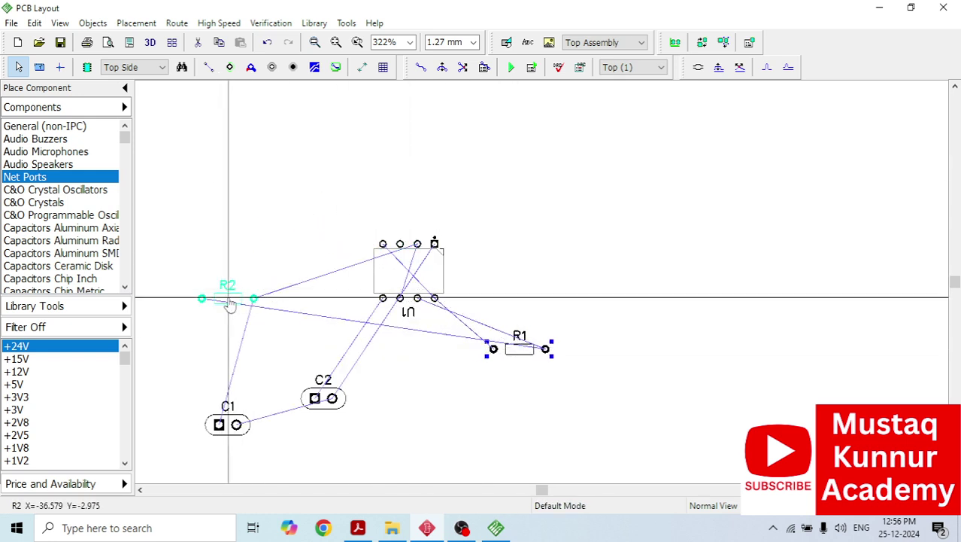
{"action": "left_click_drag", "start_coordinate": [230, 303], "coordinate": [441, 358]}
{"action": "left_click_drag", "start_coordinate": [529, 352], "coordinate": [516, 340]}
{"action": "left_click_drag", "start_coordinate": [441, 355], "coordinate": [437, 339]}
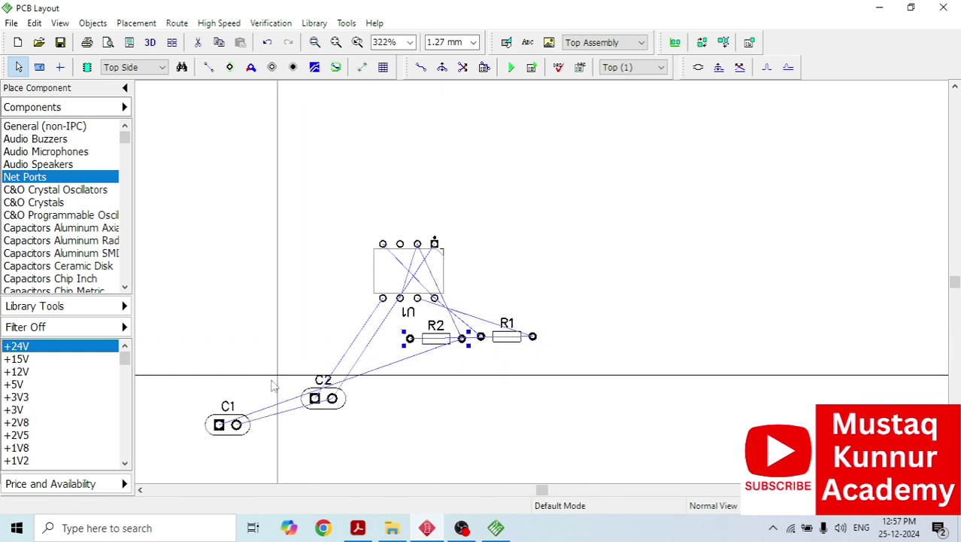
Bring C1 and C2 up close to the left side of U1.
{"action": "left_click_drag", "start_coordinate": [228, 424], "coordinate": [240, 265]}
{"action": "left_click_drag", "start_coordinate": [332, 400], "coordinate": [322, 358]}
{"action": "left_click_drag", "start_coordinate": [243, 265], "coordinate": [299, 251]}
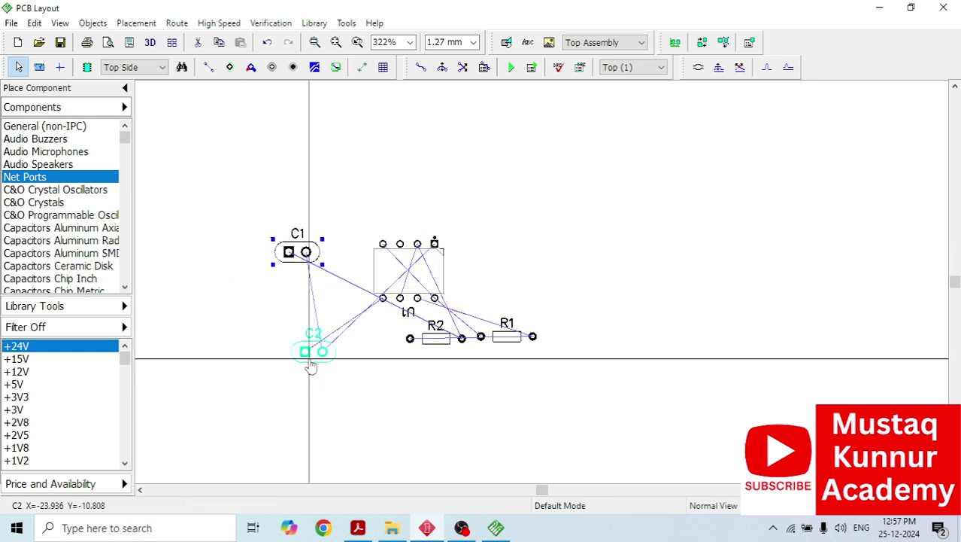
{"action": "left_click_drag", "start_coordinate": [310, 366], "coordinate": [308, 336]}
{"action": "left_click_drag", "start_coordinate": [297, 250], "coordinate": [328, 246]}
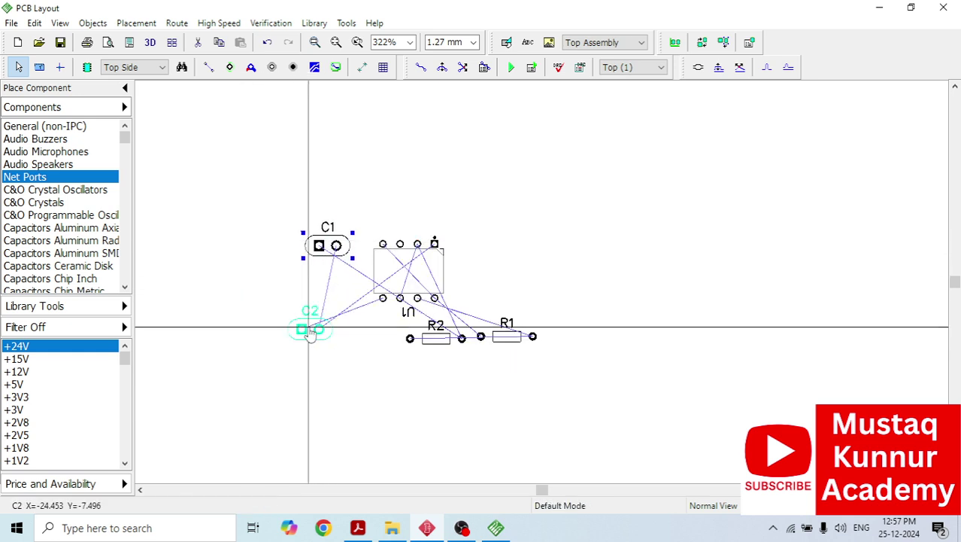
{"action": "left_click_drag", "start_coordinate": [311, 332], "coordinate": [340, 328]}
{"action": "left_click_drag", "start_coordinate": [335, 245], "coordinate": [316, 246]}
{"action": "left_click_drag", "start_coordinate": [343, 341], "coordinate": [326, 339]}
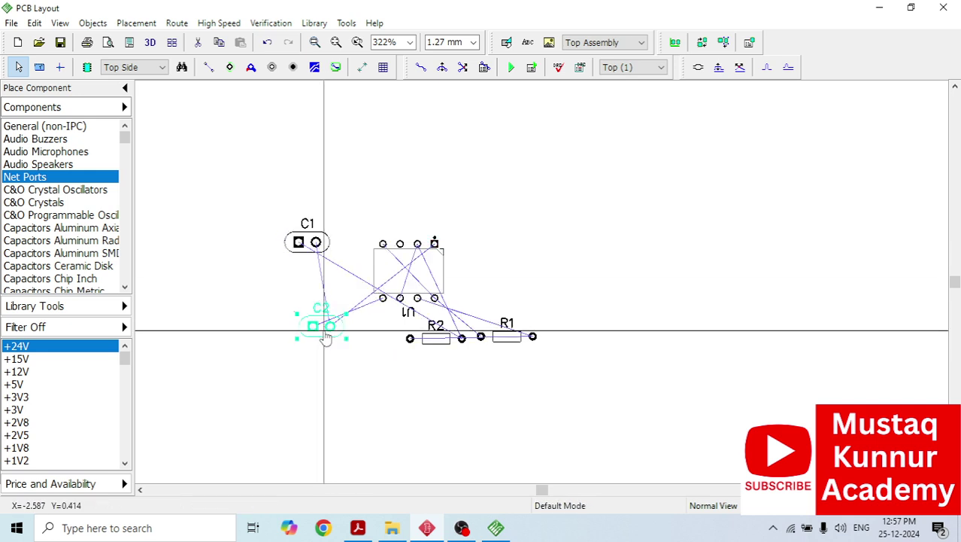
Spread R1 and R2 apart and rotate each of them 180 degrees.
{"action": "left_click_drag", "start_coordinate": [445, 341], "coordinate": [425, 342]}
{"action": "left_click_drag", "start_coordinate": [509, 339], "coordinate": [531, 338]}
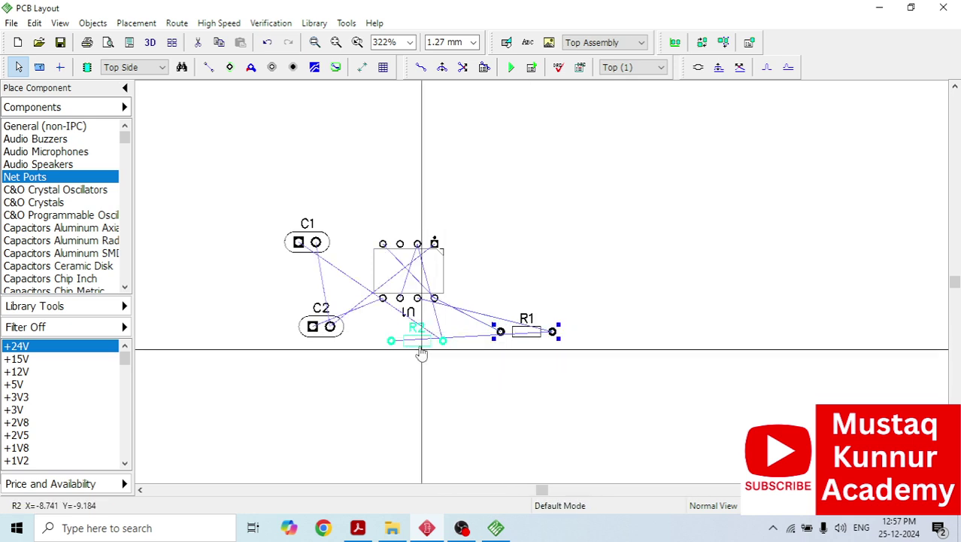
{"action": "left_click", "coordinate": [537, 340]}
{"action": "key", "text": "r"}
{"action": "key", "text": "r"}
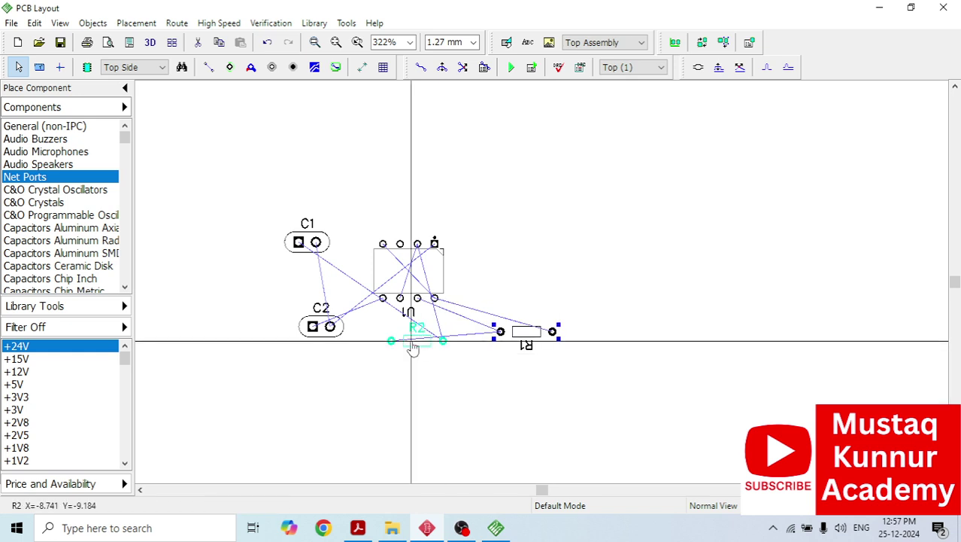
{"action": "left_click", "coordinate": [413, 341]}
{"action": "key", "text": "r"}
{"action": "key", "text": "r"}
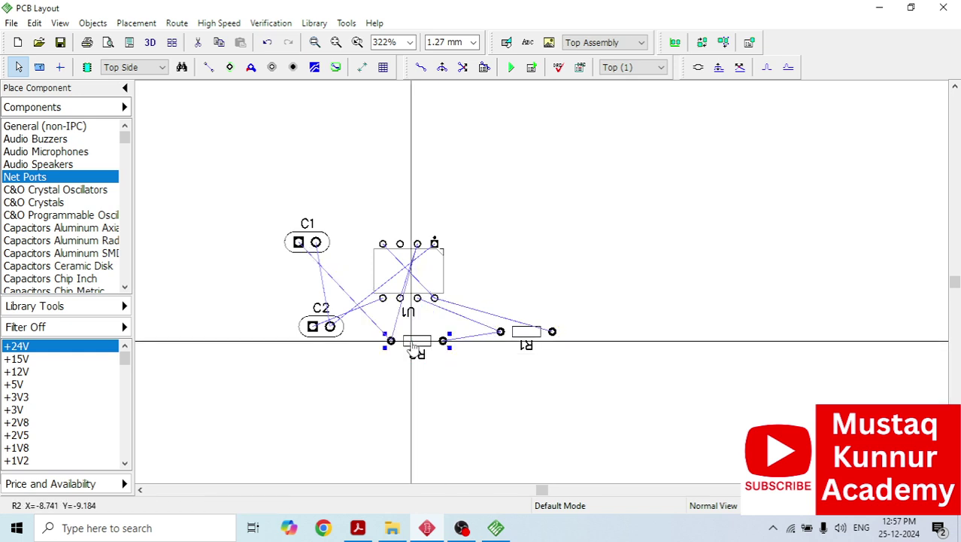
Place C1 above-left and C2 below-left of U1, rotating C1 and standing C2 upright.
{"action": "left_click_drag", "start_coordinate": [318, 324], "coordinate": [293, 347]}
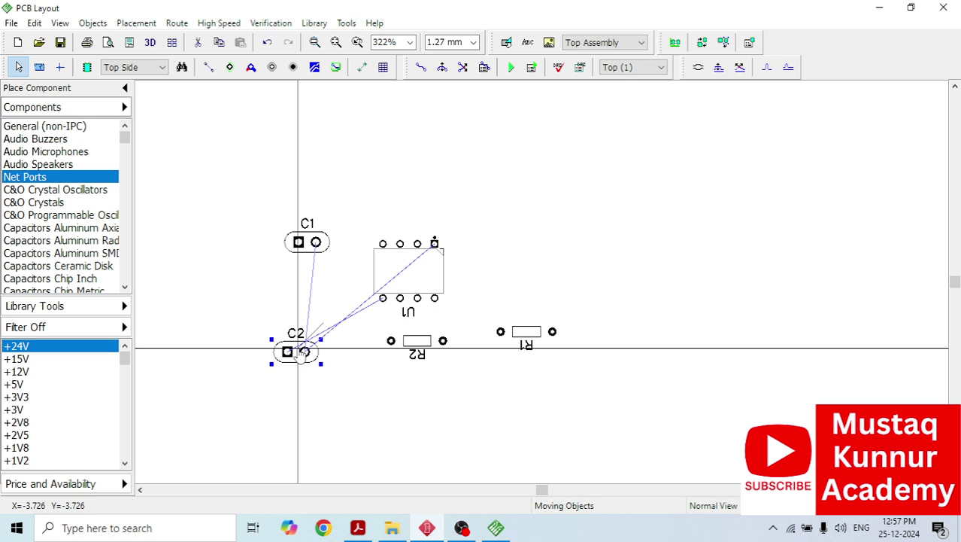
{"action": "left_click_drag", "start_coordinate": [312, 239], "coordinate": [292, 227]}
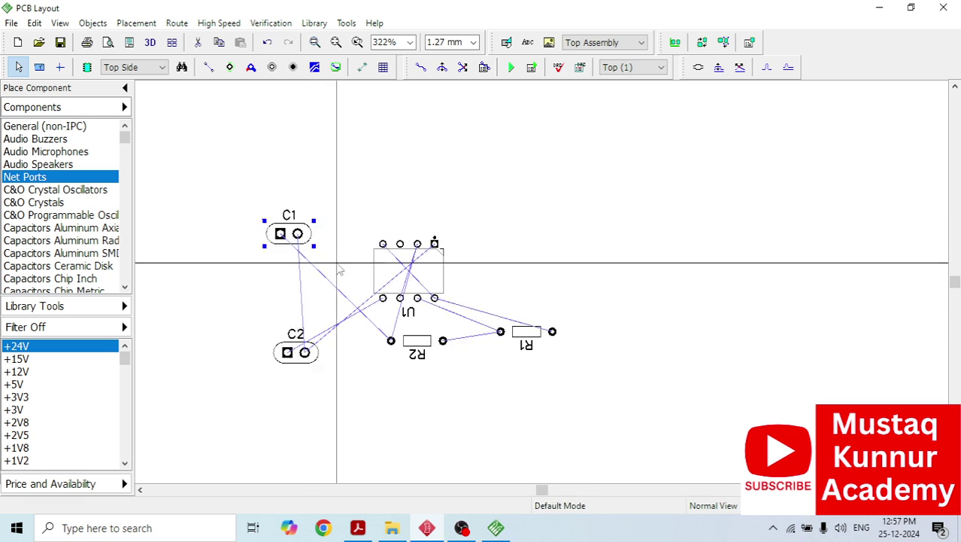
{"action": "key", "text": "r"}
{"action": "key", "text": "r"}
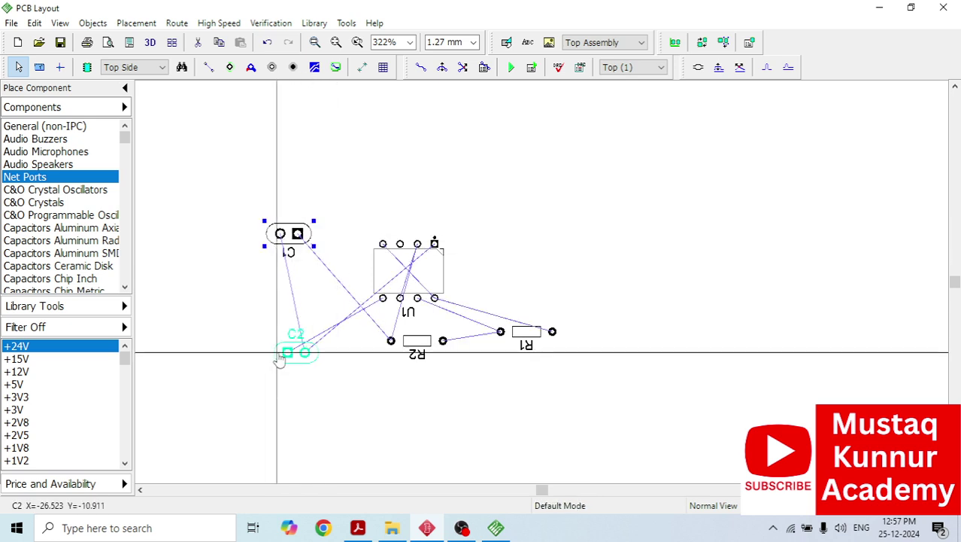
{"action": "left_click_drag", "start_coordinate": [282, 353], "coordinate": [296, 351]}
{"action": "left_click_drag", "start_coordinate": [391, 279], "coordinate": [387, 269]}
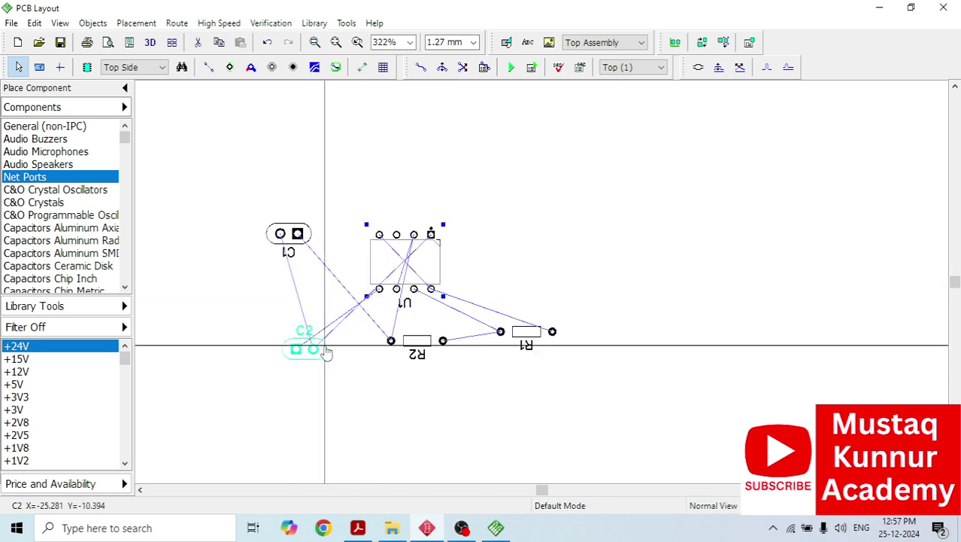
{"action": "left_click_drag", "start_coordinate": [325, 346], "coordinate": [331, 334]}
{"action": "left_click_drag", "start_coordinate": [307, 230], "coordinate": [316, 219]}
{"action": "left_click_drag", "start_coordinate": [309, 334], "coordinate": [298, 324]}
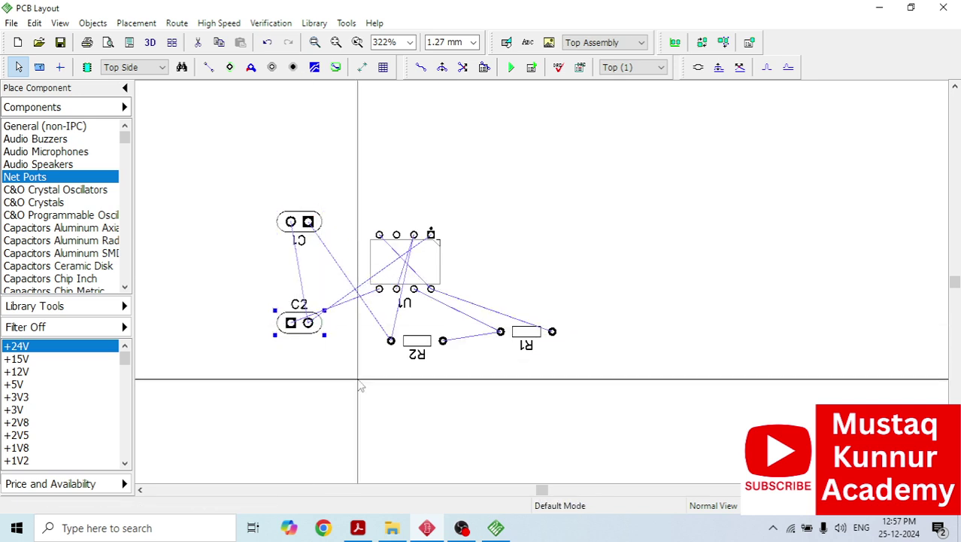
{"action": "key", "text": "r"}
{"action": "key", "text": "r"}
{"action": "key", "text": "r"}
{"action": "key", "text": "r"}
{"action": "key", "text": "r"}
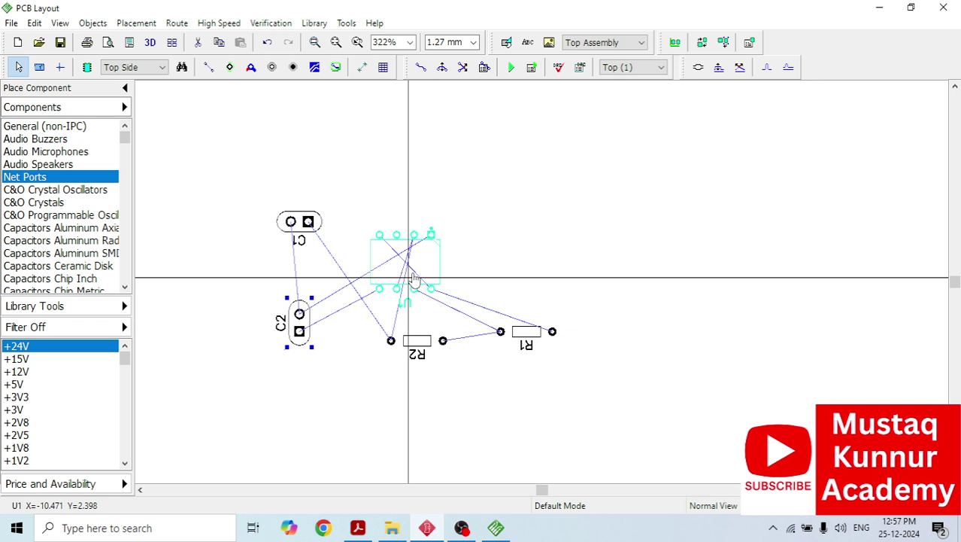
Fine-tune the positions of R1, R2, C1 and C2 around U1.
{"action": "left_click", "coordinate": [423, 269]}
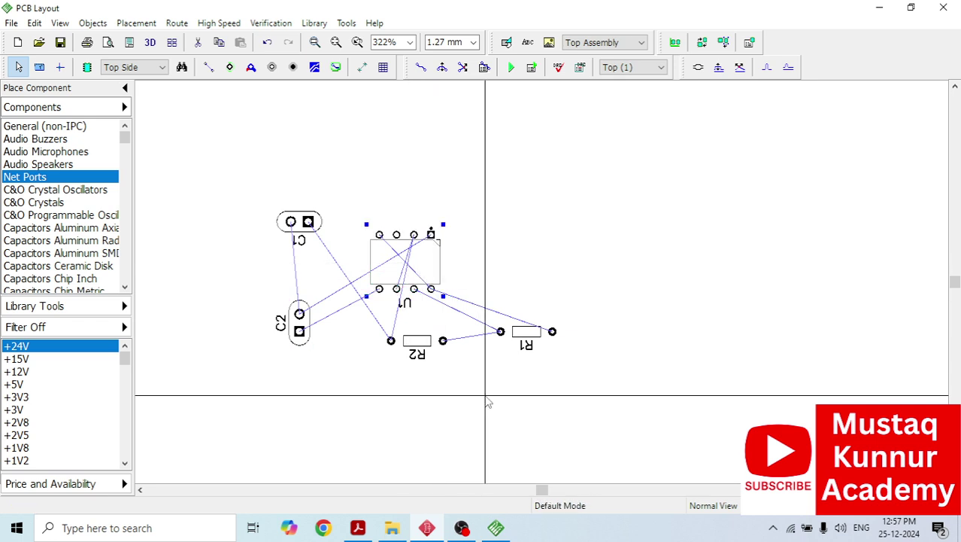
{"action": "left_click_drag", "start_coordinate": [423, 338], "coordinate": [419, 333]}
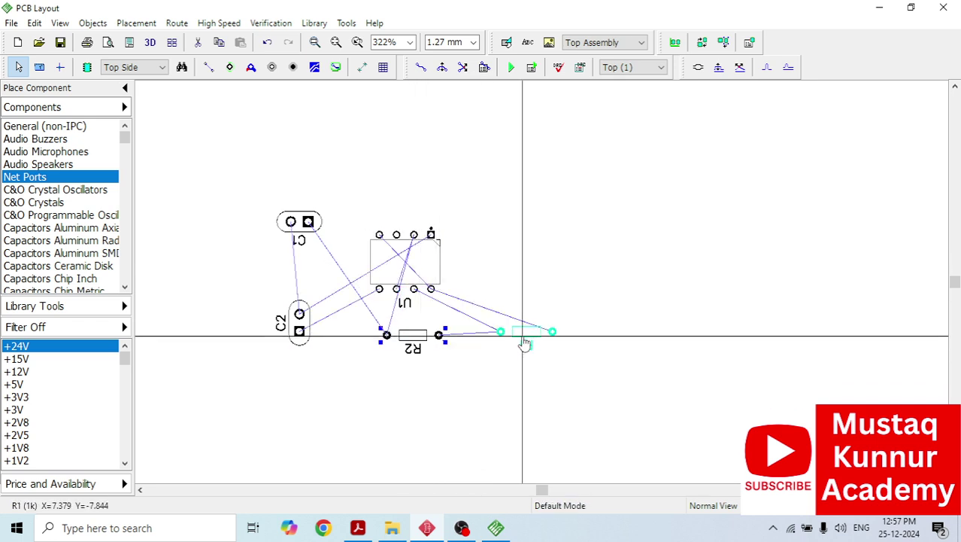
{"action": "left_click_drag", "start_coordinate": [526, 343], "coordinate": [512, 331]}
{"action": "left_click_drag", "start_coordinate": [299, 219], "coordinate": [310, 214]}
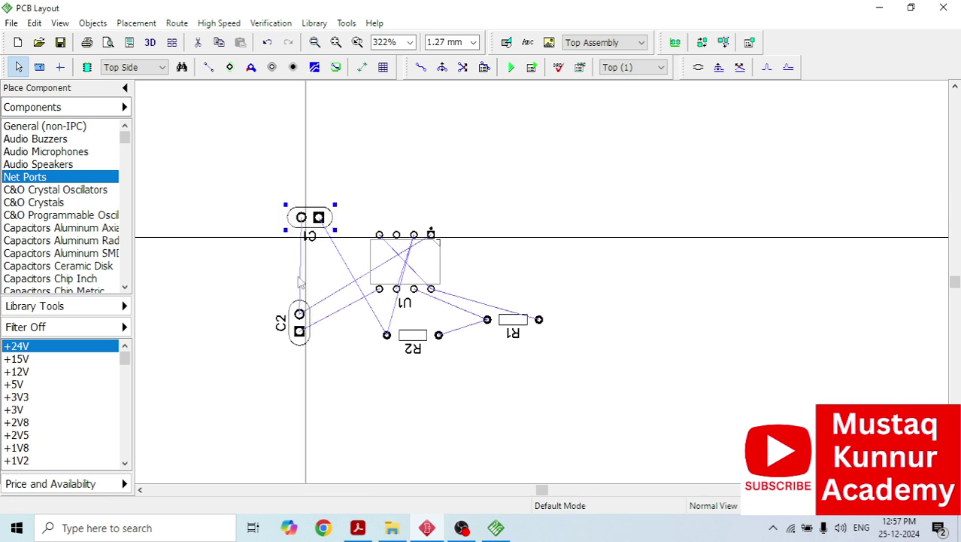
{"action": "left_click_drag", "start_coordinate": [301, 322], "coordinate": [315, 321]}
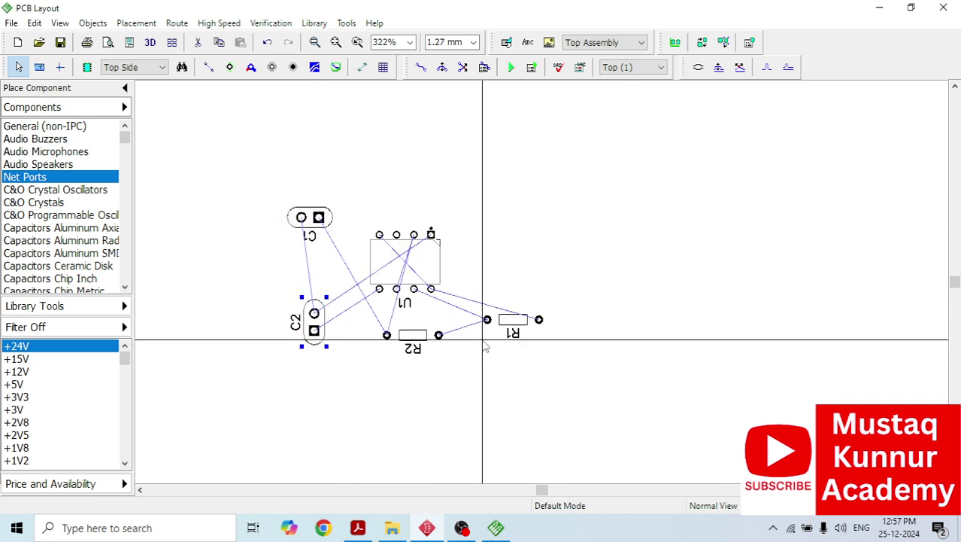
{"action": "left_click", "coordinate": [487, 322]}
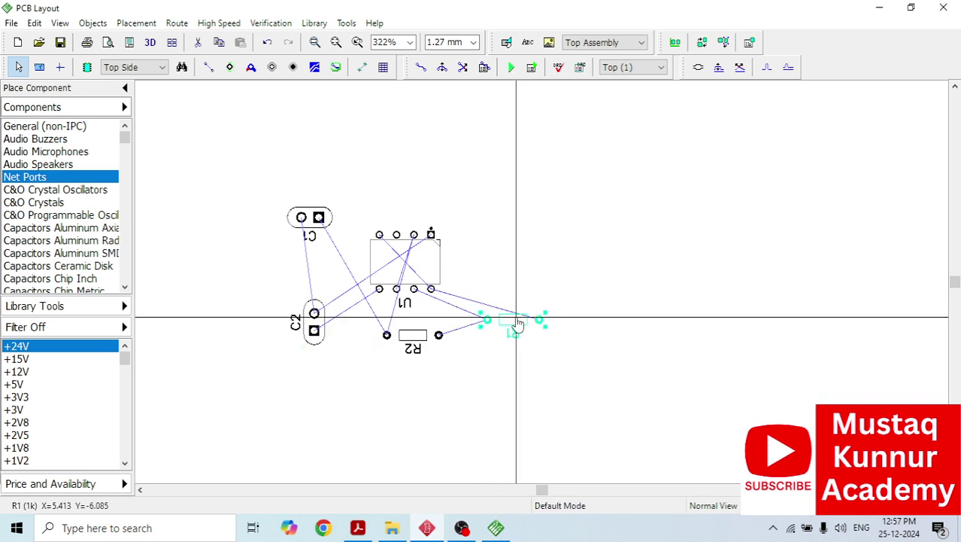
{"action": "left_click_drag", "start_coordinate": [518, 324], "coordinate": [518, 324]}
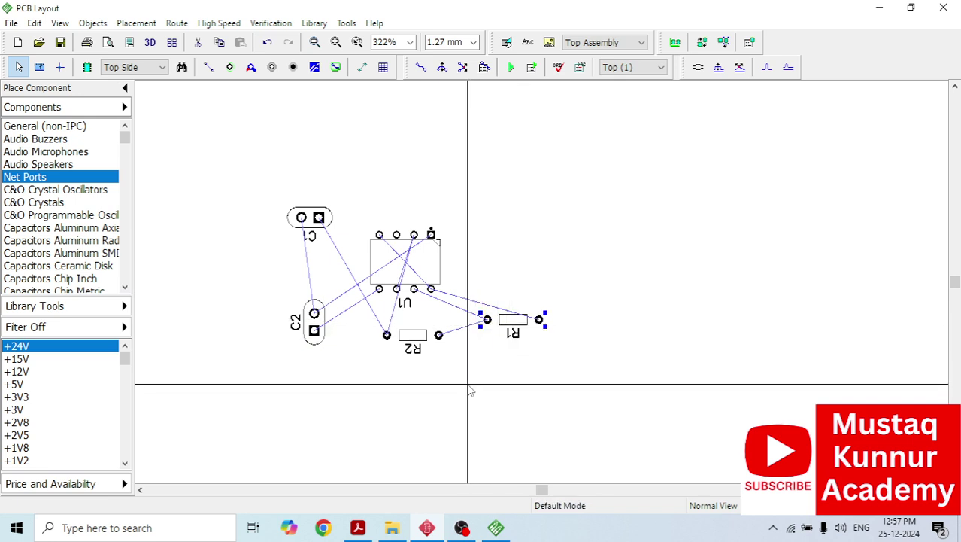
Make Bottom (2) the active signal layer and zoom in on the board.
{"action": "left_click", "coordinate": [661, 68]}
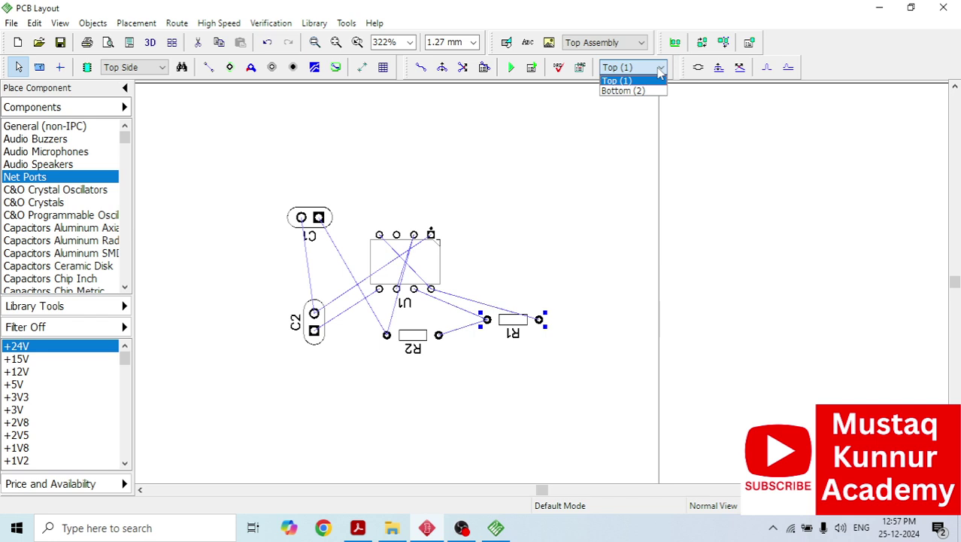
{"action": "left_click", "coordinate": [624, 91]}
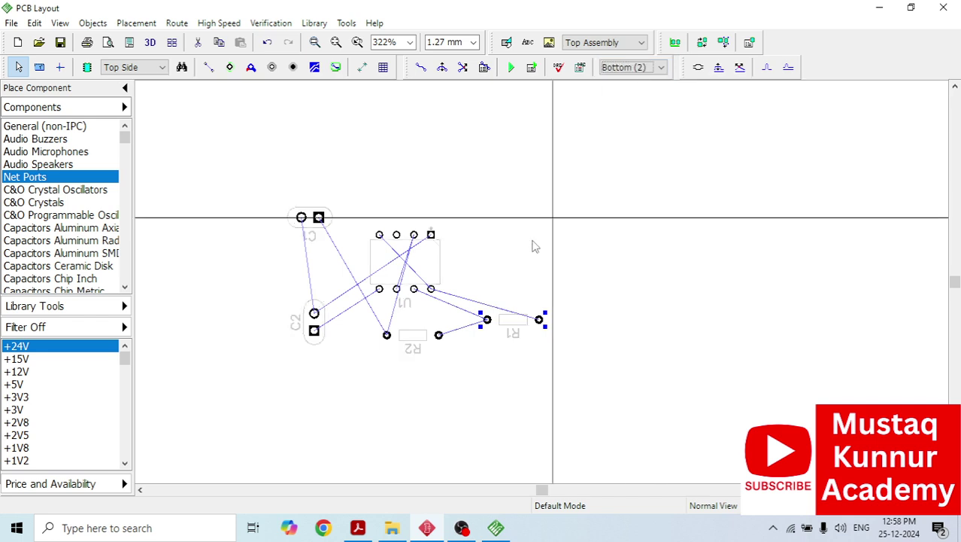
{"action": "scroll", "coordinate": [530, 249], "scroll_direction": "up", "scroll_amount": 3}
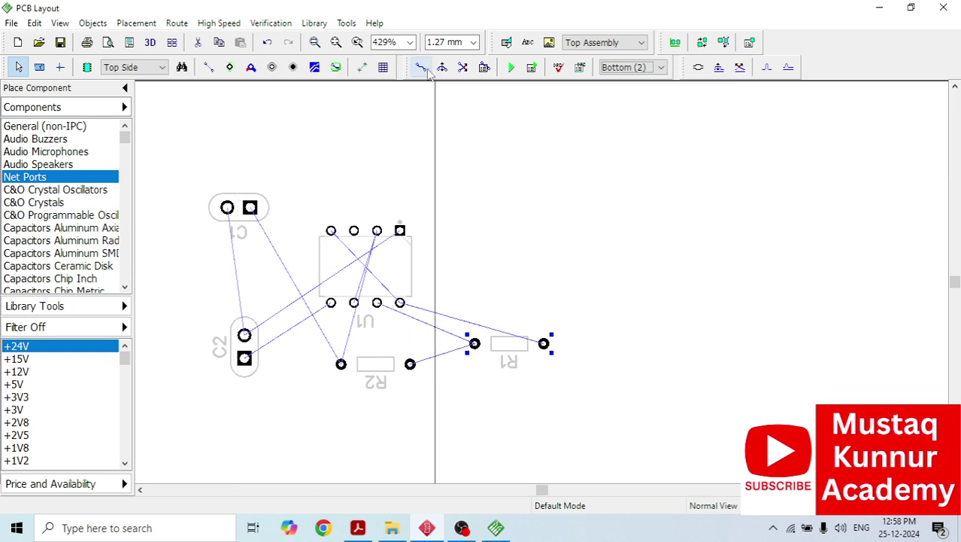
Start manual routing with a custom 1 mm segment width instead of 0.33 mm.
{"action": "left_click", "coordinate": [428, 69]}
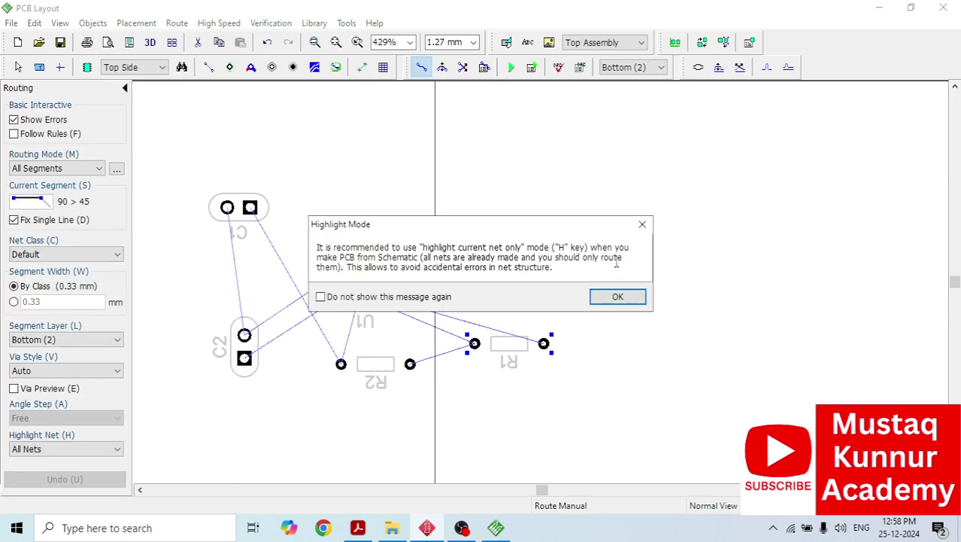
{"action": "left_click", "coordinate": [618, 296]}
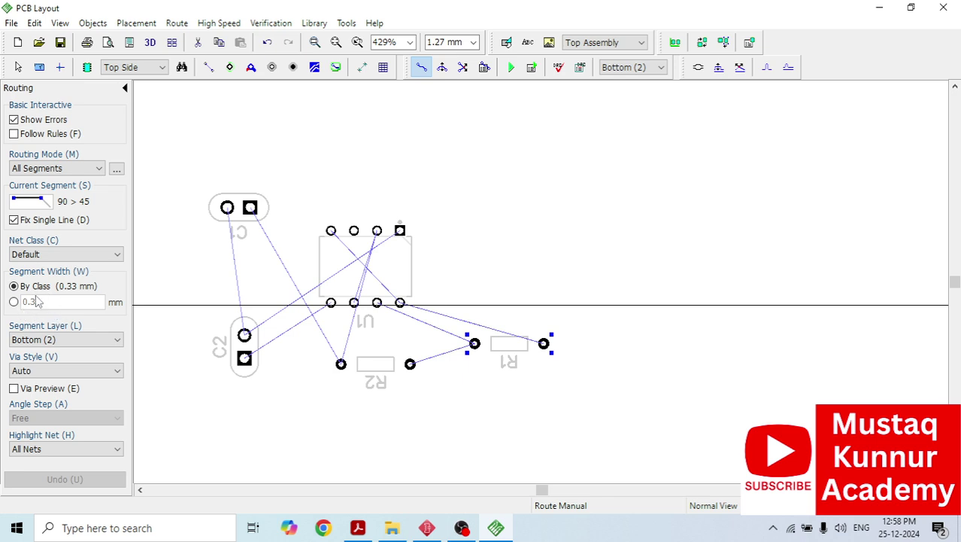
{"action": "left_click", "coordinate": [14, 302]}
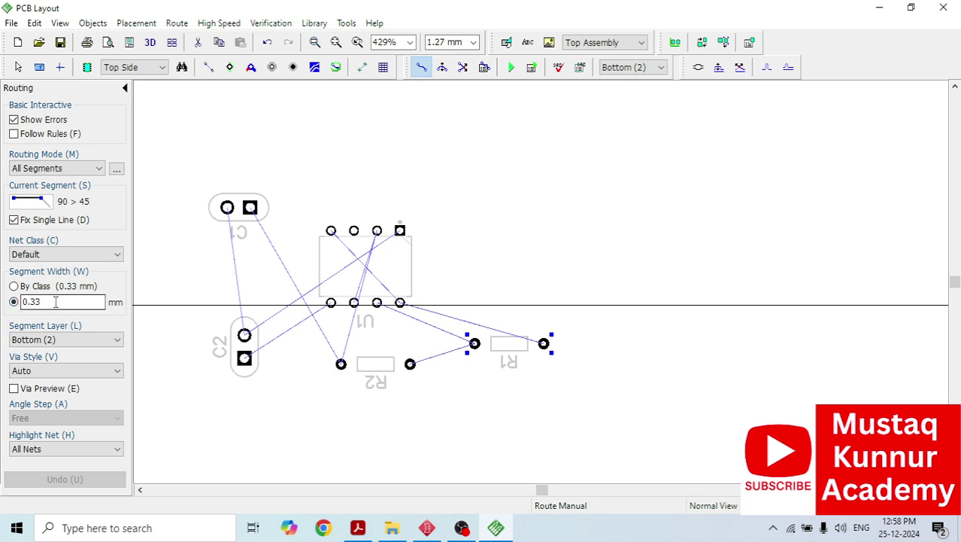
{"action": "left_click", "coordinate": [58, 302]}
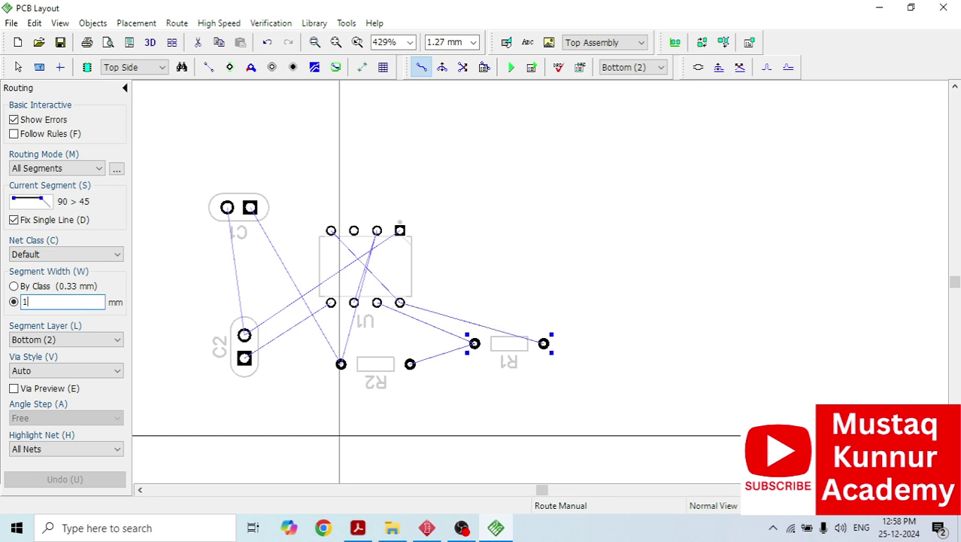
Route 1 mm traces from C2 to C1 and C2 to U1's lower-left pin, undoing a stray stub.
{"action": "left_click", "coordinate": [245, 336]}
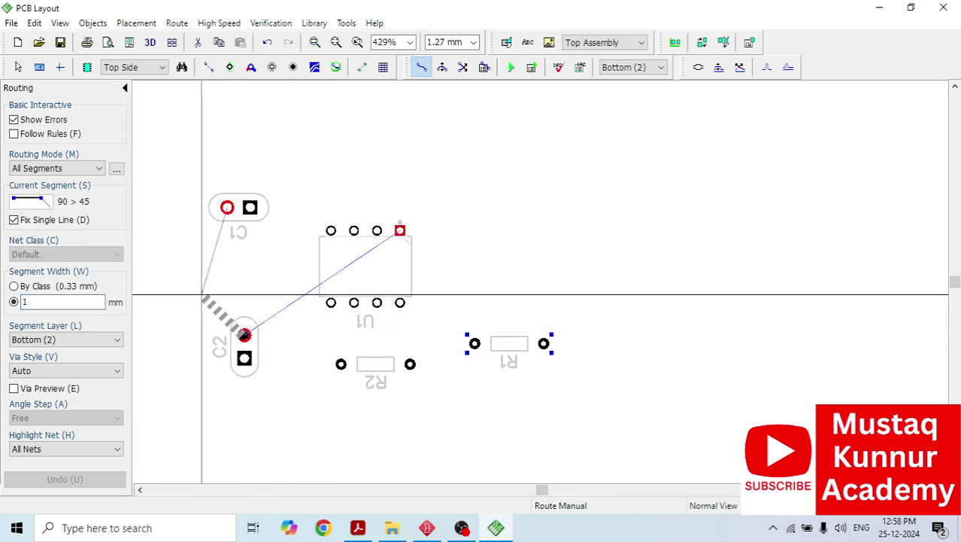
{"action": "left_click", "coordinate": [227, 207]}
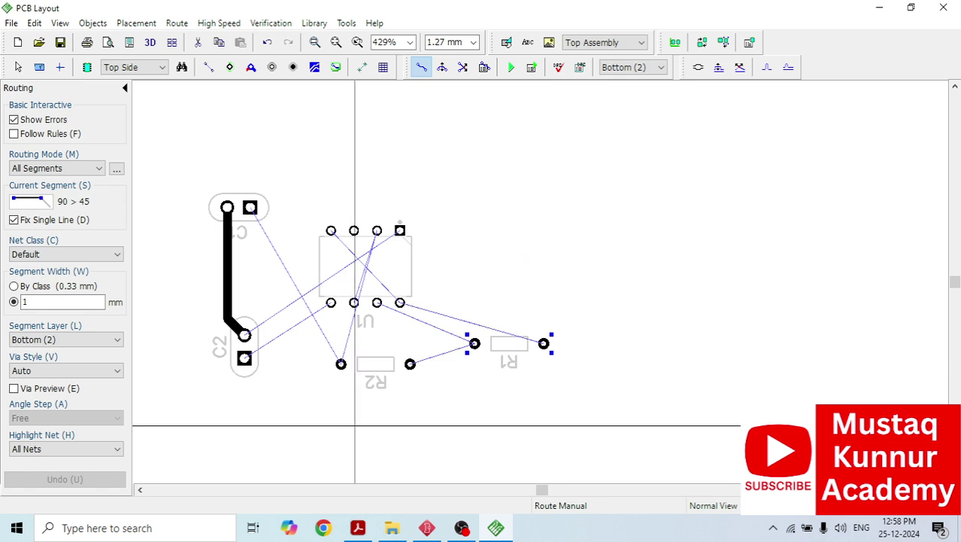
{"action": "left_click", "coordinate": [244, 356]}
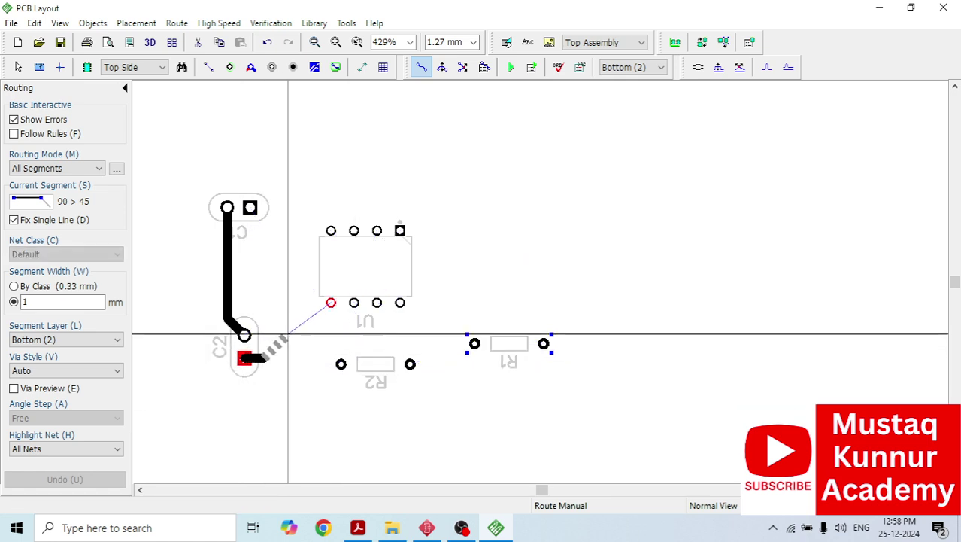
{"action": "left_click", "coordinate": [331, 302]}
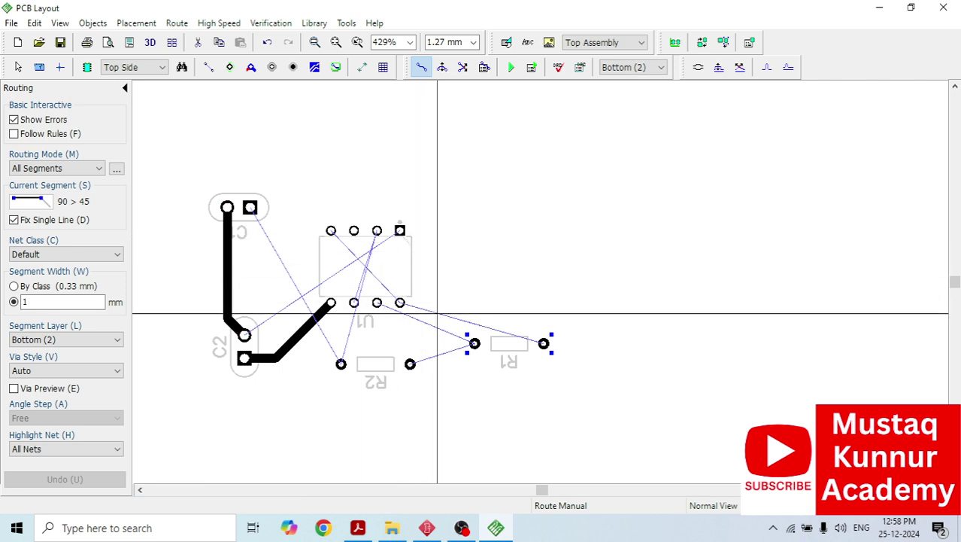
{"action": "left_click", "coordinate": [398, 294]}
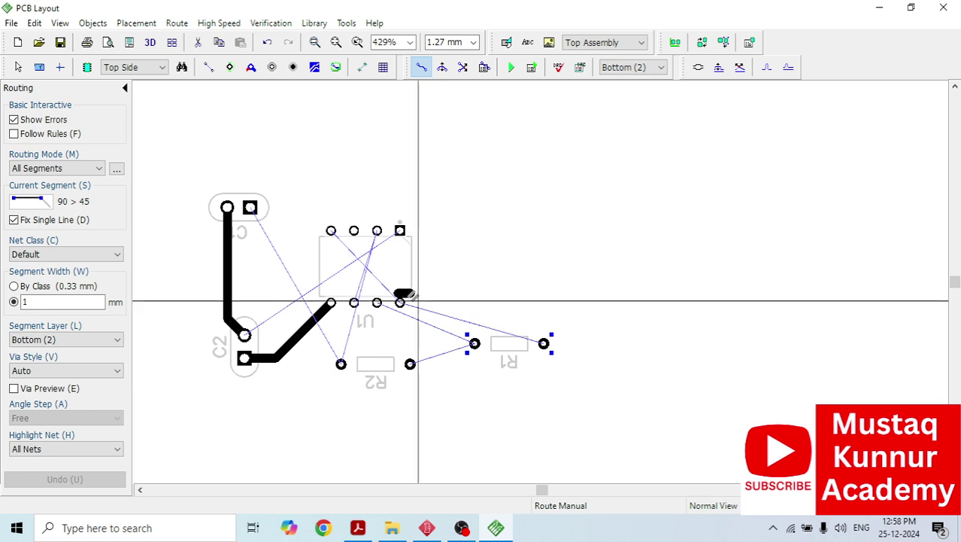
{"action": "right_click", "coordinate": [419, 301]}
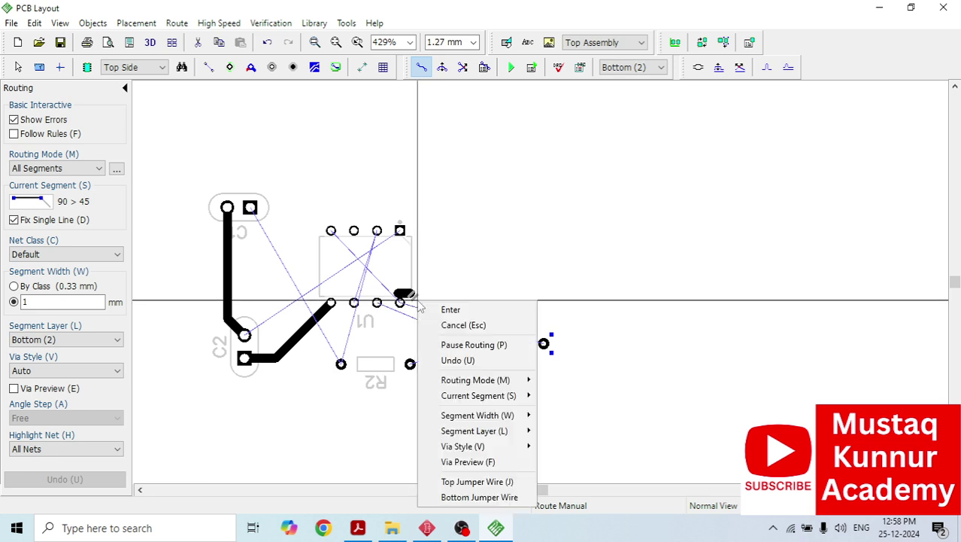
{"action": "left_click", "coordinate": [459, 359]}
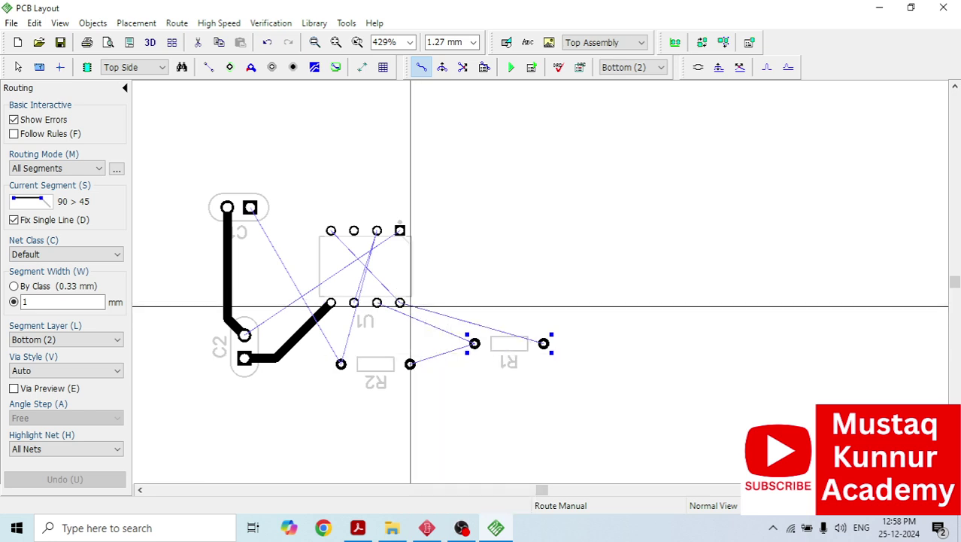
Route U1's lower-right pin to R1 and loop U1 pin 8 around to its top pin.
{"action": "left_click", "coordinate": [399, 302]}
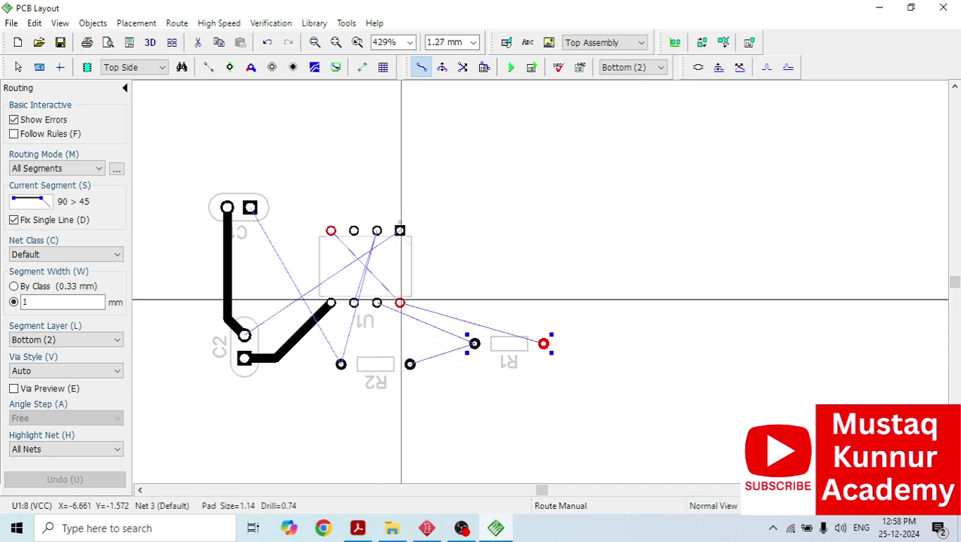
{"action": "left_click", "coordinate": [539, 316]}
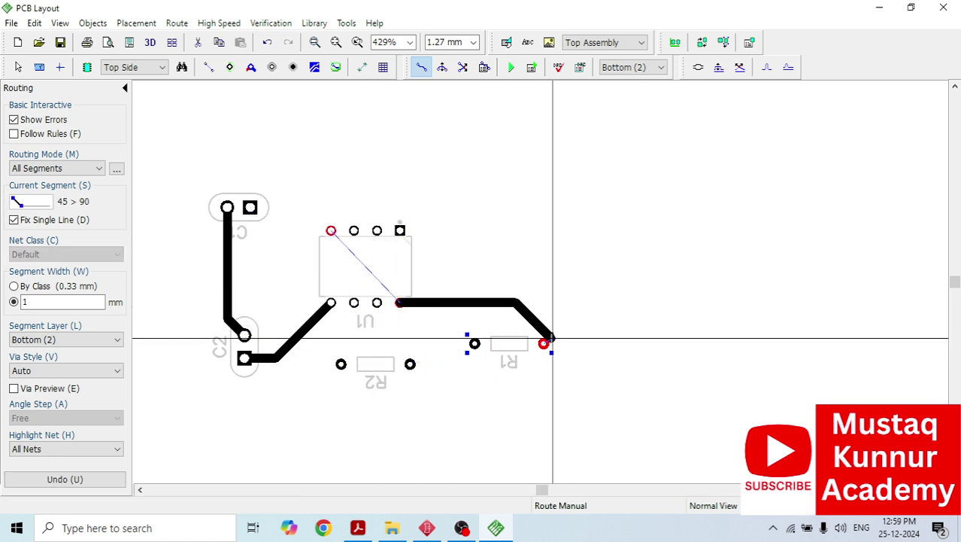
{"action": "left_click", "coordinate": [548, 343]}
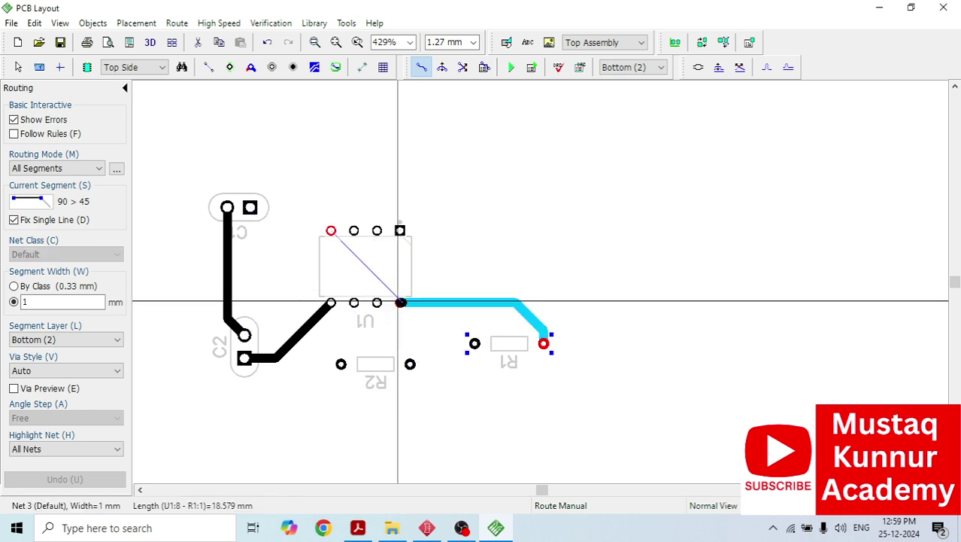
{"action": "left_click", "coordinate": [398, 302]}
{"action": "left_click", "coordinate": [436, 242]}
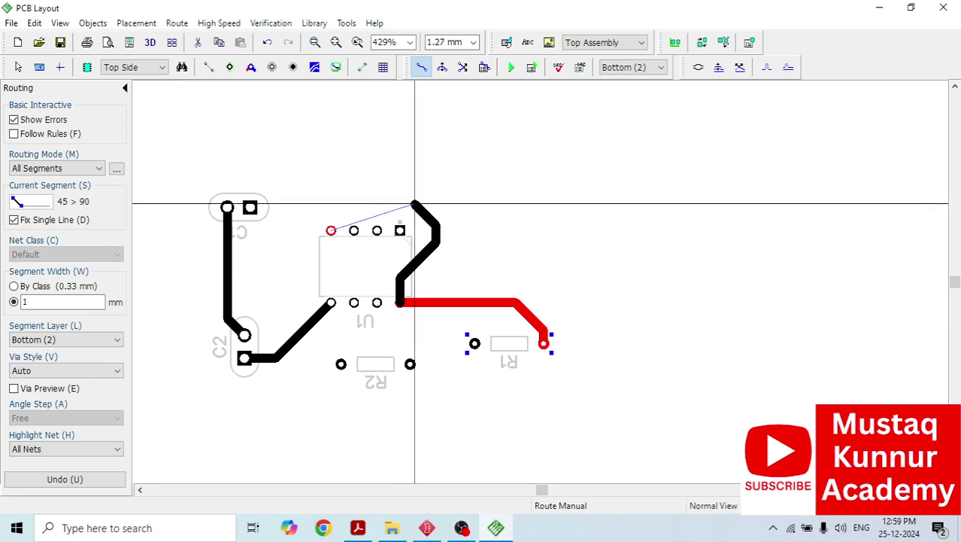
{"action": "left_click", "coordinate": [333, 225]}
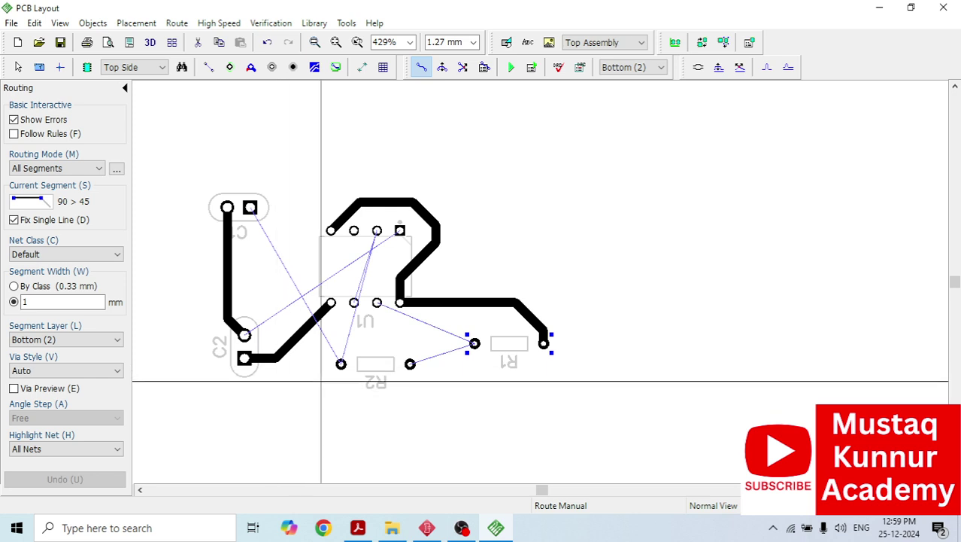
Connect a lower U1 pin to an upper pin, and R2 to U1.
{"action": "left_click", "coordinate": [353, 303]}
{"action": "left_click", "coordinate": [373, 249]}
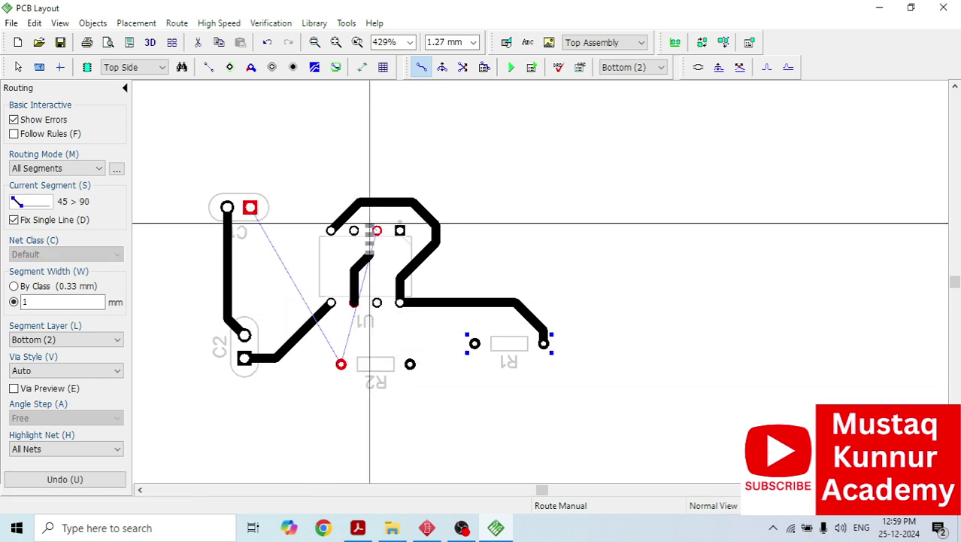
{"action": "left_click", "coordinate": [375, 225]}
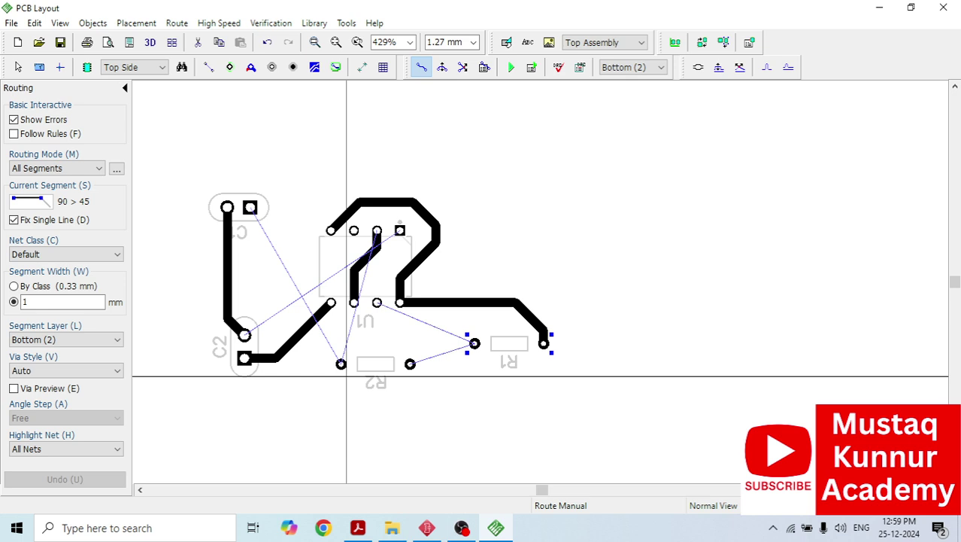
{"action": "left_click", "coordinate": [341, 365]}
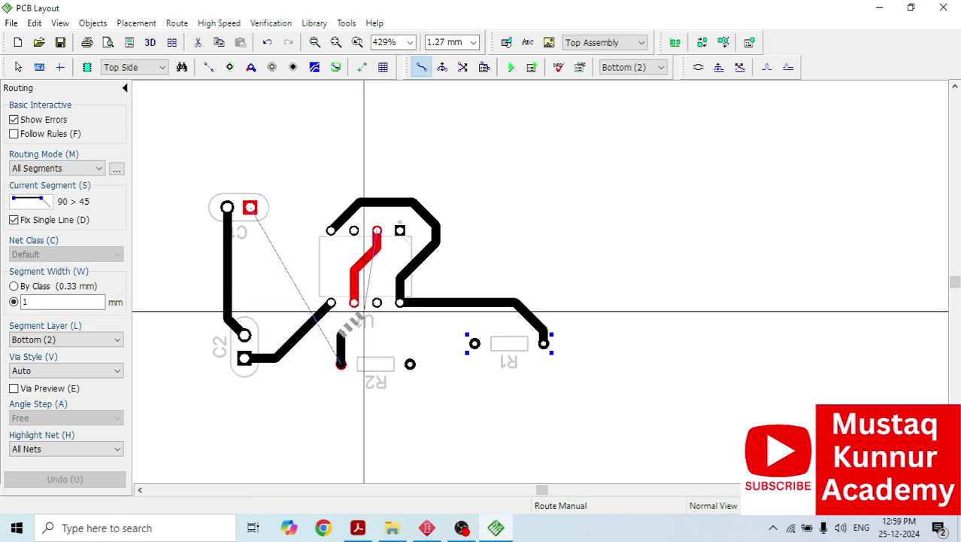
{"action": "left_click", "coordinate": [359, 302]}
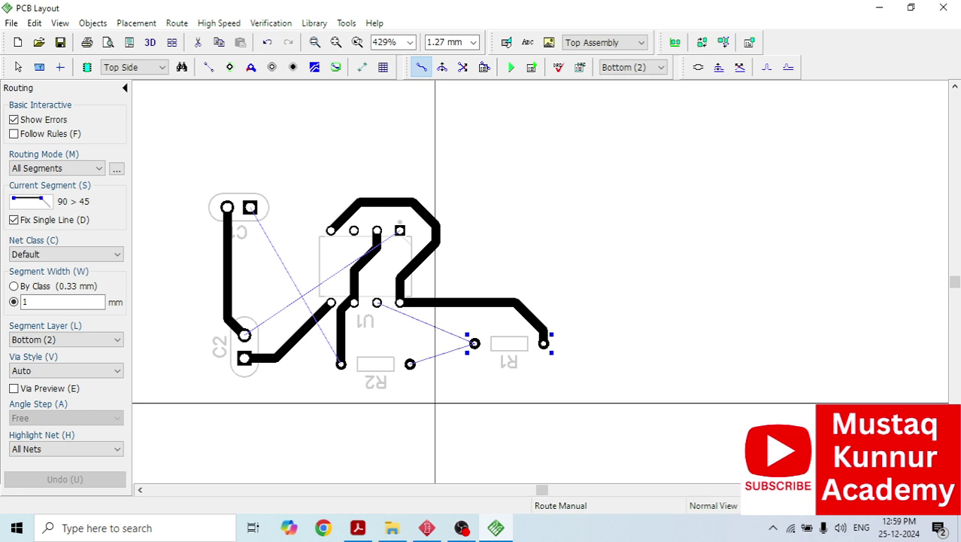
Route traces from a lower U1 pin and from R2's right pad to R1's pads.
{"action": "left_click", "coordinate": [377, 302]}
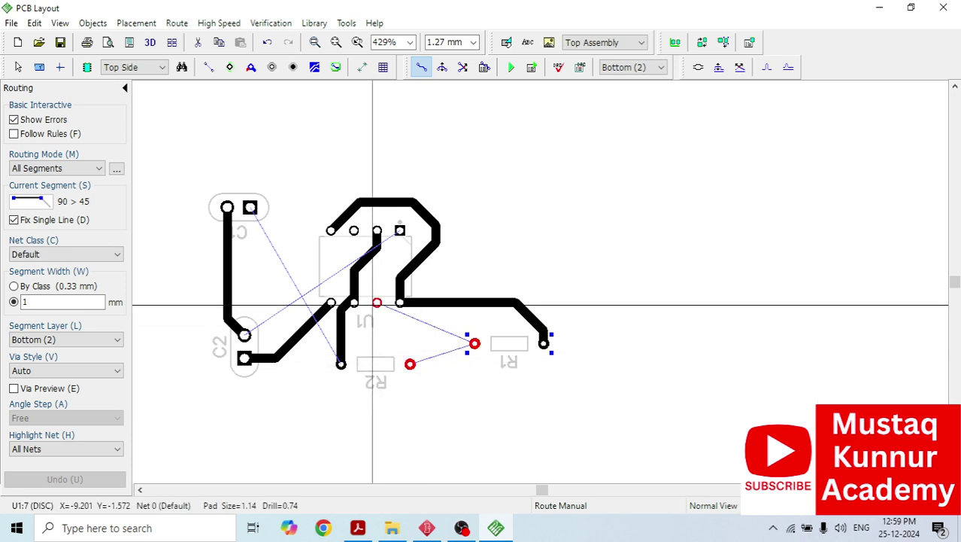
{"action": "left_click", "coordinate": [377, 324]}
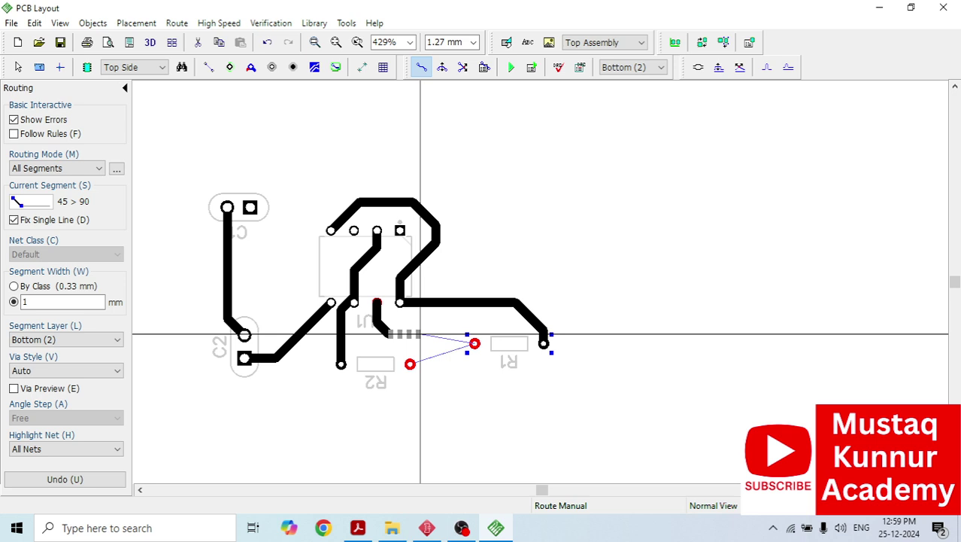
{"action": "left_click", "coordinate": [461, 341]}
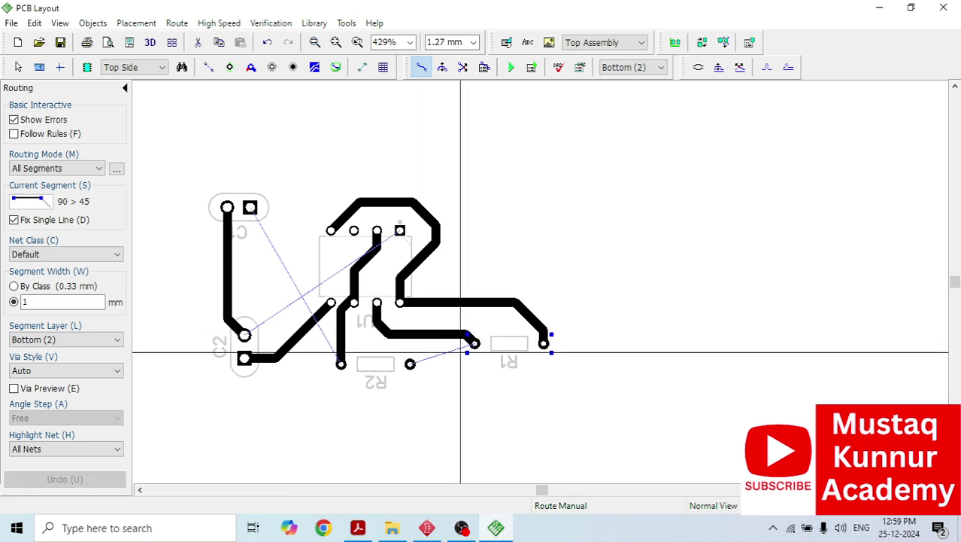
{"action": "left_click", "coordinate": [409, 365]}
{"action": "left_click", "coordinate": [445, 364]}
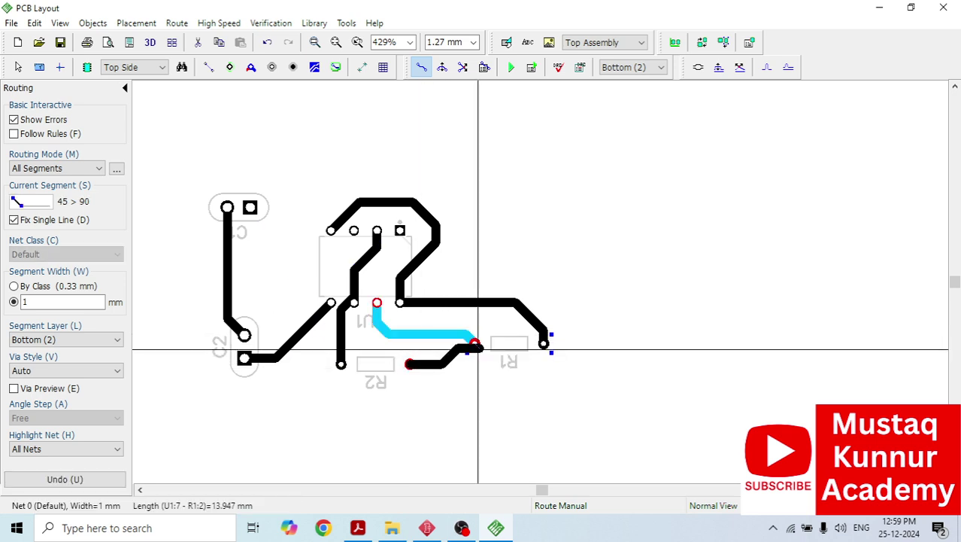
{"action": "left_click", "coordinate": [476, 346]}
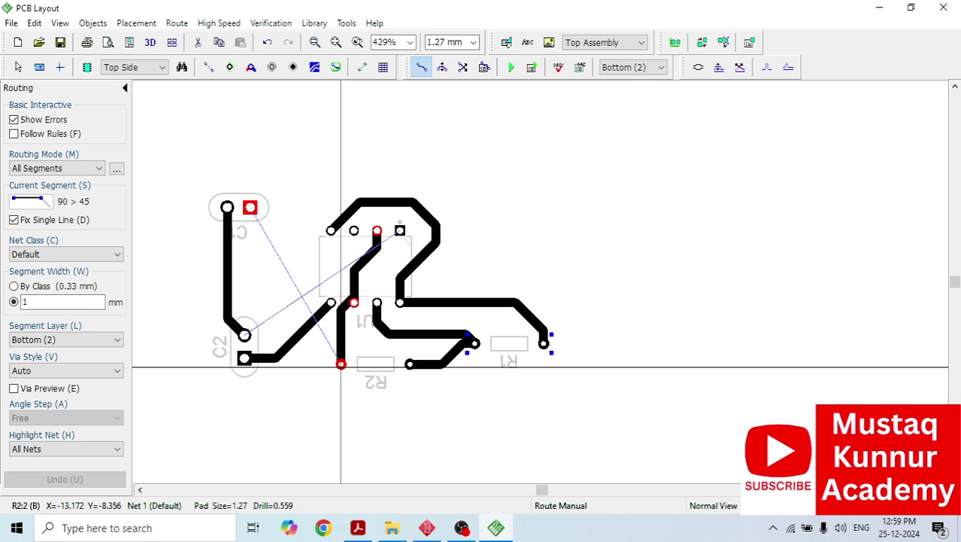
Route a trace from R2's left pad up onto C1's pad.
{"action": "left_click", "coordinate": [341, 366]}
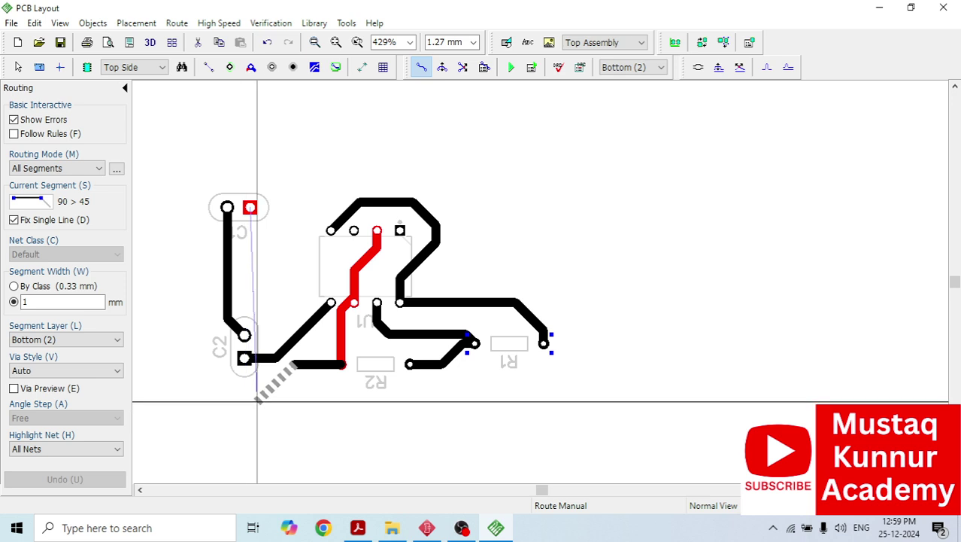
{"action": "key", "text": "s"}
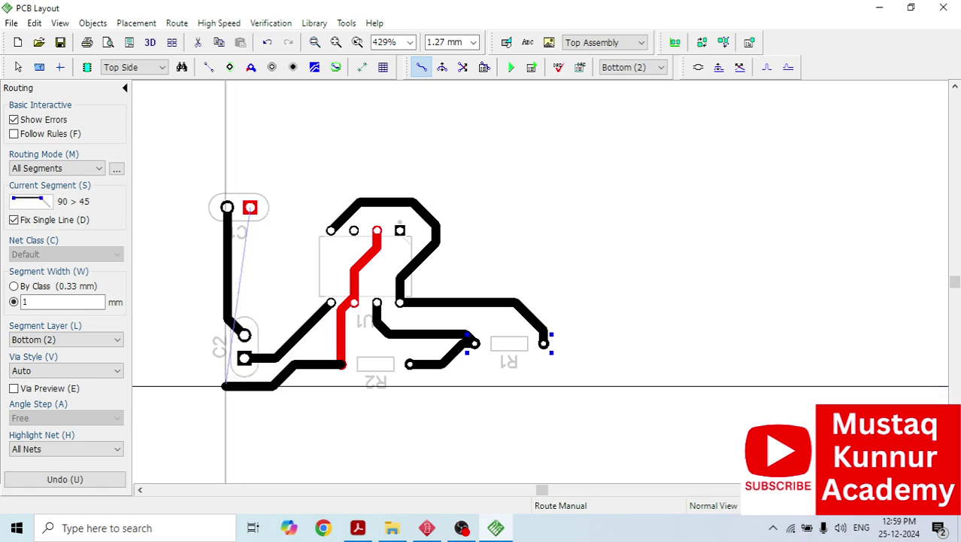
{"action": "key", "text": "s"}
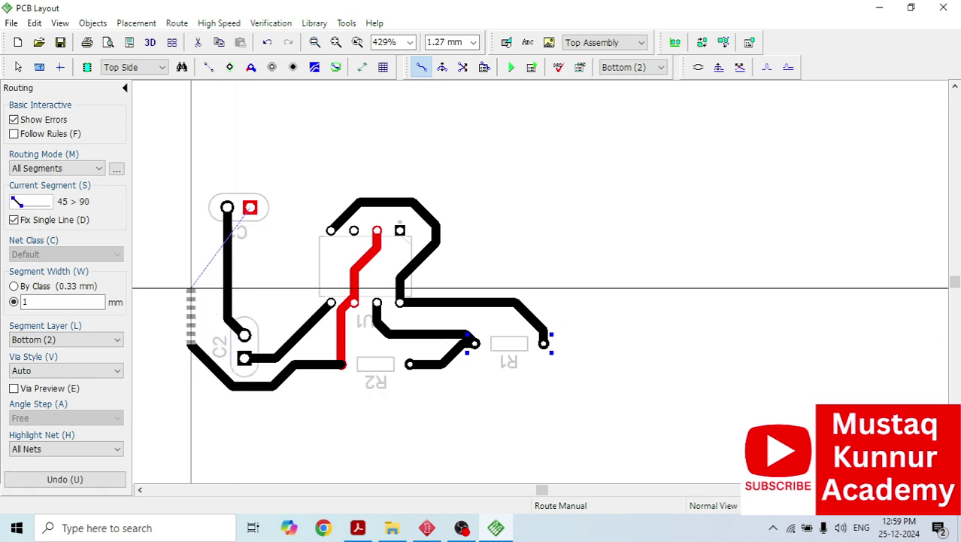
{"action": "key", "text": "s"}
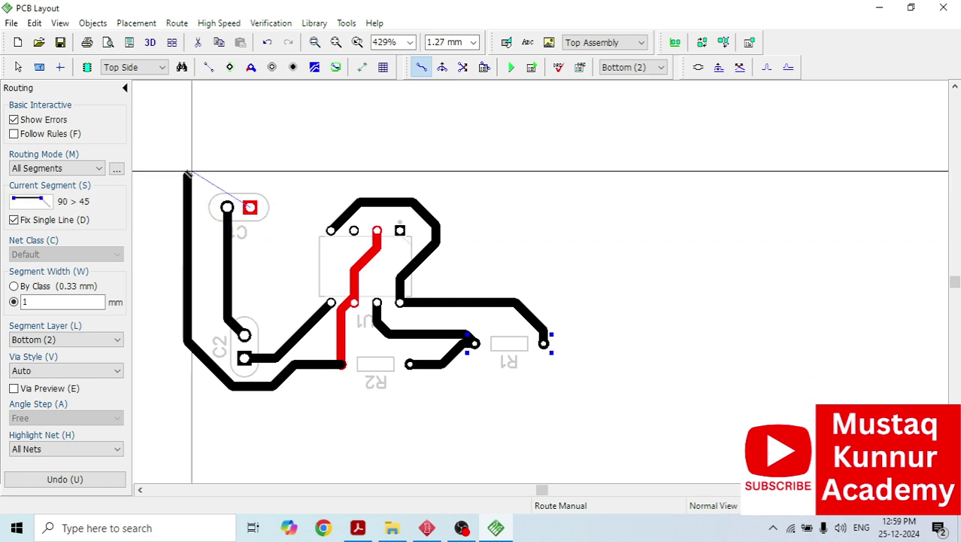
{"action": "left_click", "coordinate": [191, 167]}
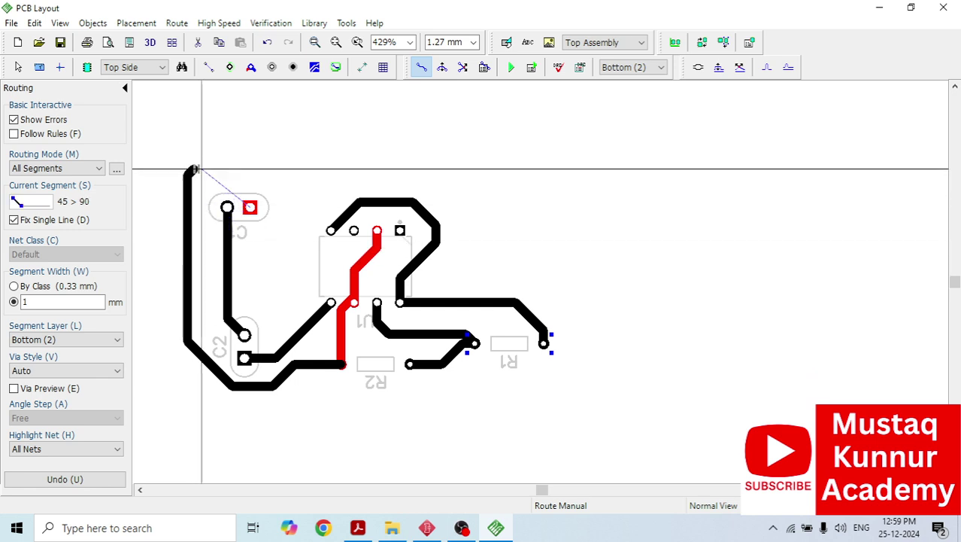
{"action": "left_click", "coordinate": [249, 203]}
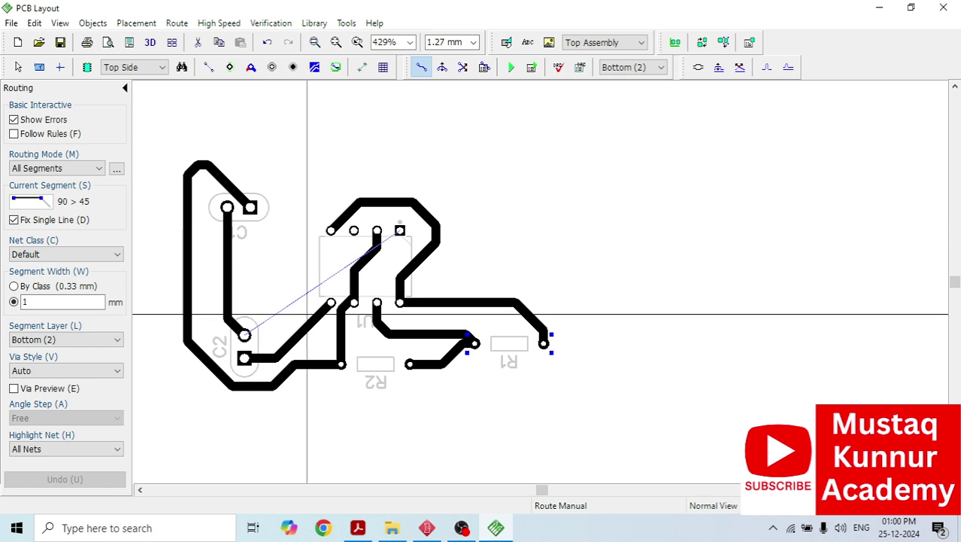
Route a diagonal trace from C2's pad to U1's top pin.
{"action": "left_click", "coordinate": [245, 334]}
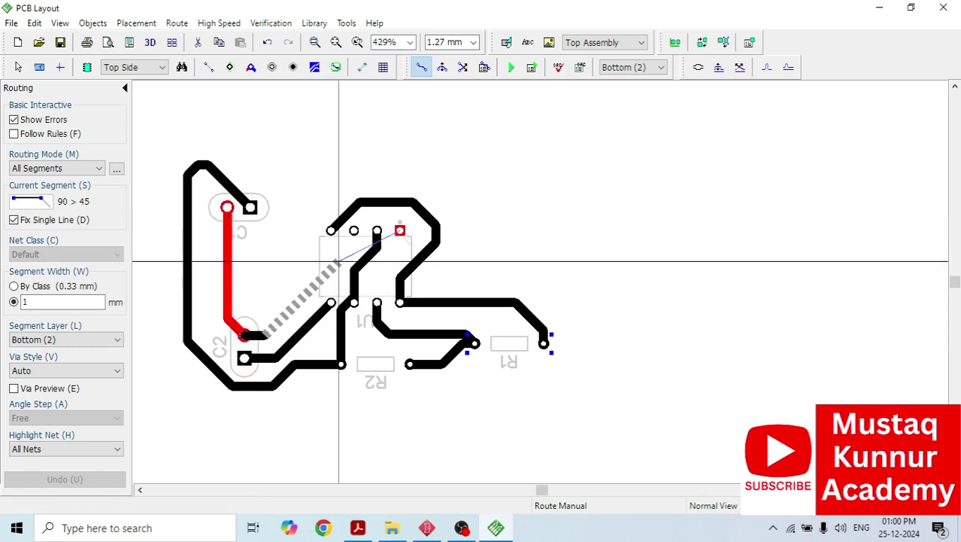
{"action": "left_click", "coordinate": [346, 256]}
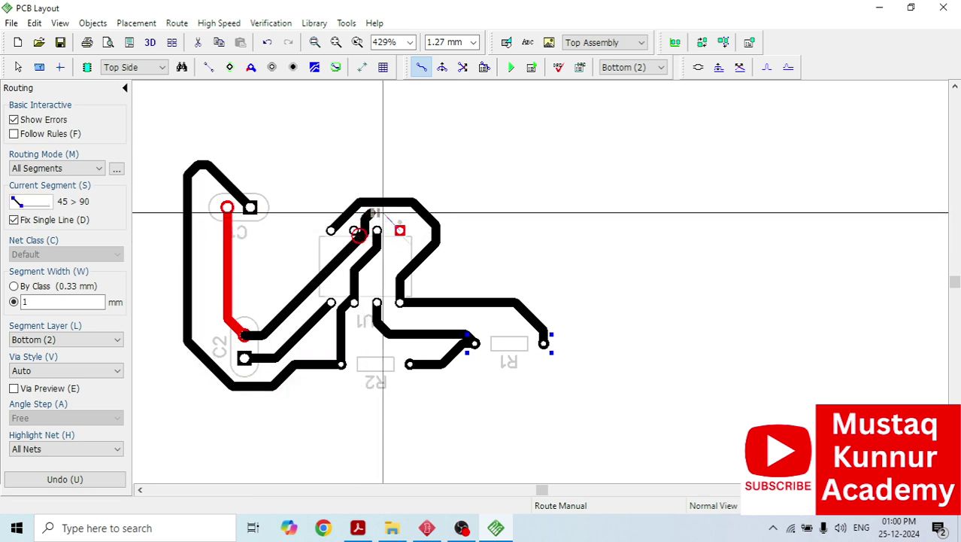
{"action": "key", "text": "s"}
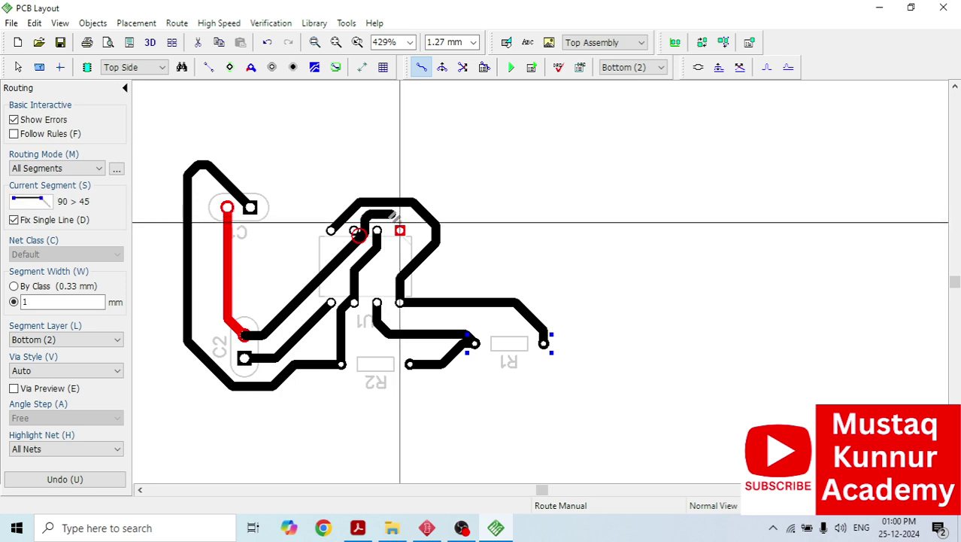
{"action": "left_click", "coordinate": [400, 227]}
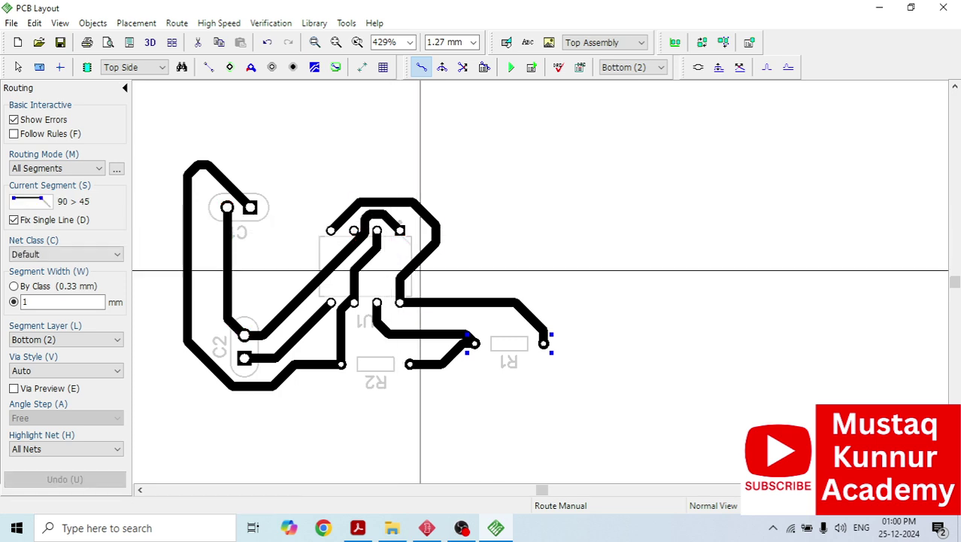
{"action": "scroll", "coordinate": [359, 249], "scroll_direction": "up", "scroll_amount": 1}
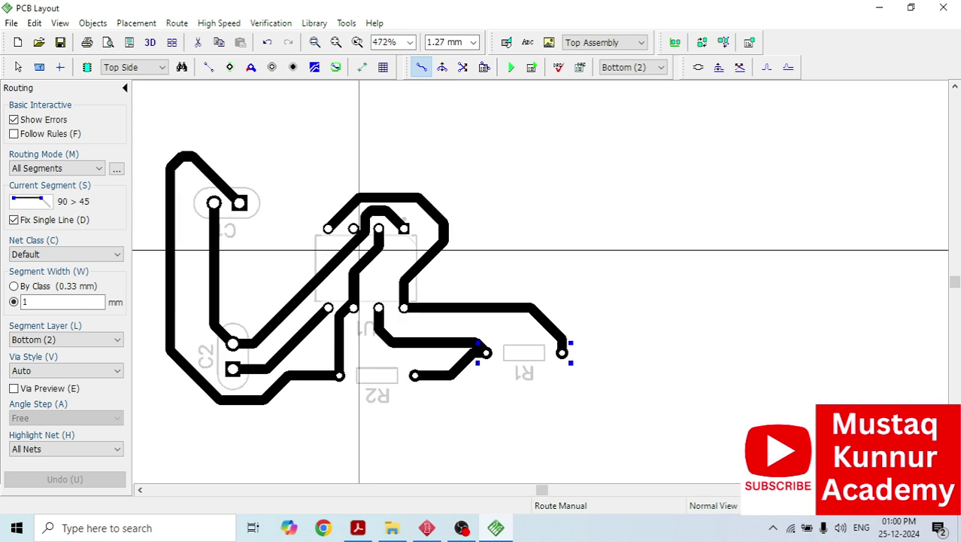
{"action": "scroll", "coordinate": [358, 249], "scroll_direction": "up", "scroll_amount": 2}
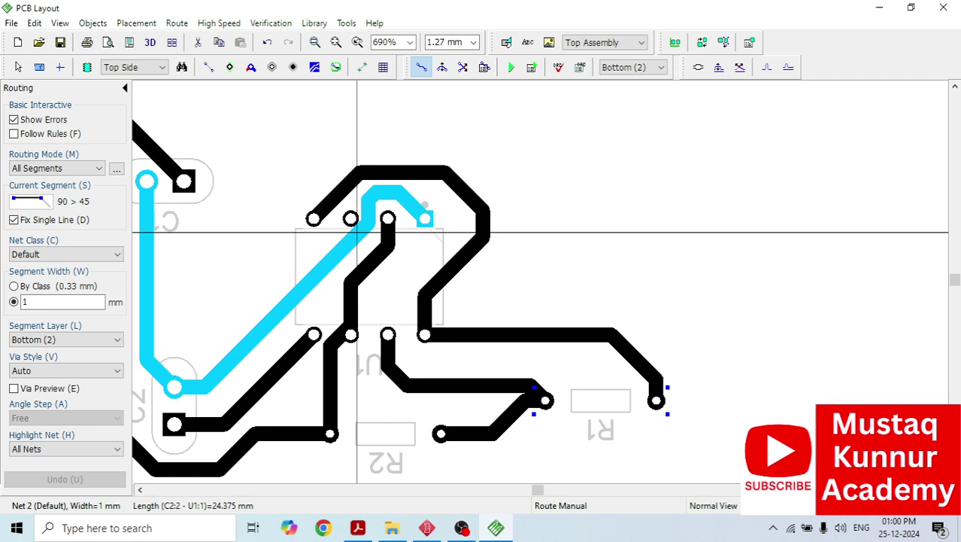
Narrow the diagonal C2–U1 trace to 0.33 mm width.
{"action": "key", "text": "Escape"}
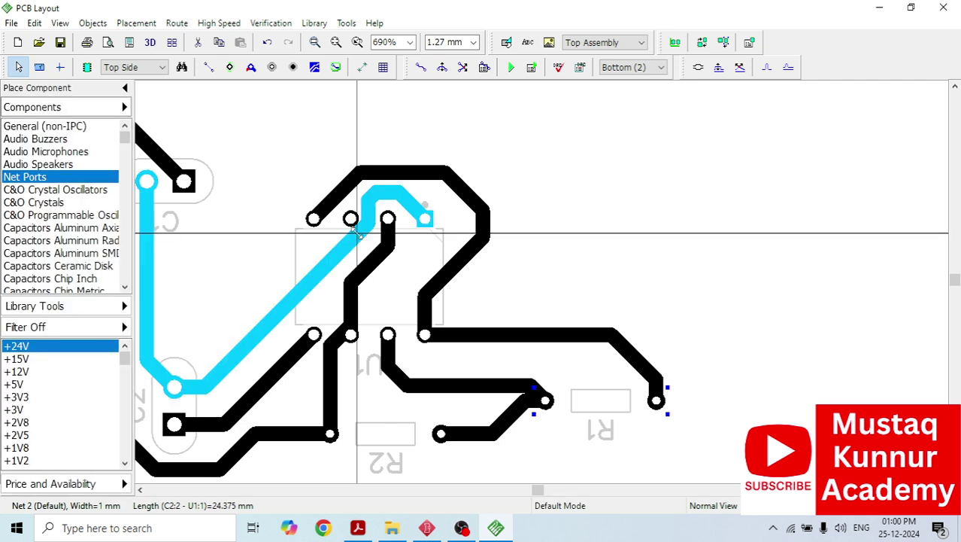
{"action": "double_click", "coordinate": [360, 237]}
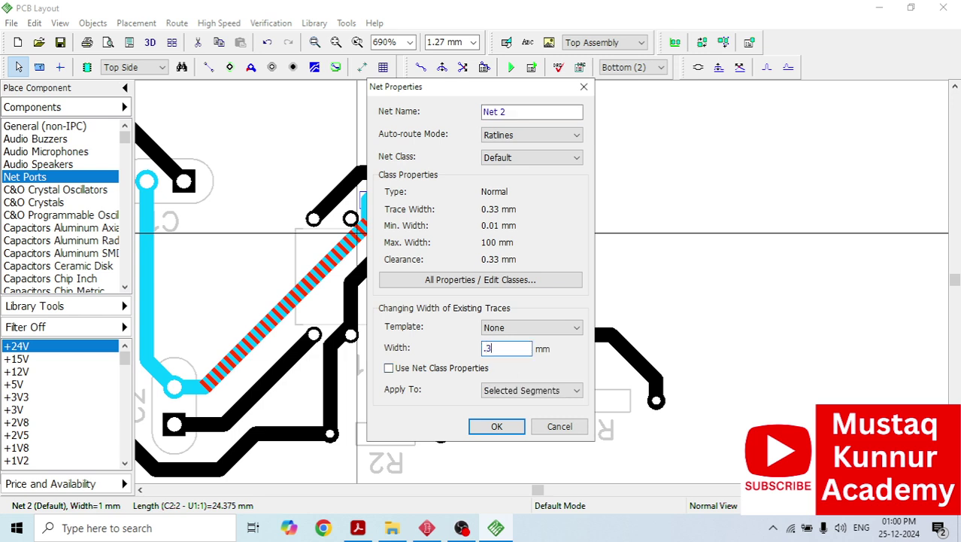
{"action": "left_click", "coordinate": [543, 427]}
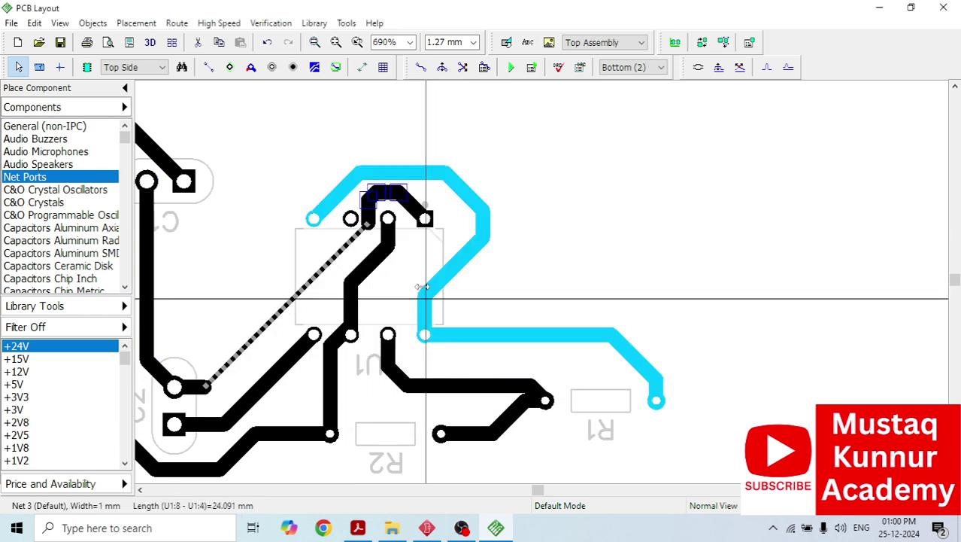
{"action": "double_click", "coordinate": [366, 203]}
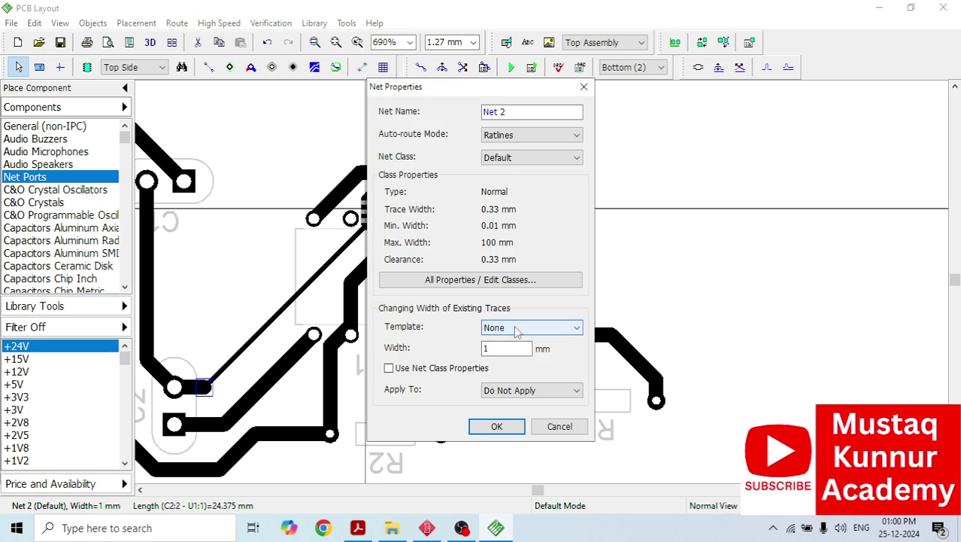
{"action": "left_click", "coordinate": [483, 348]}
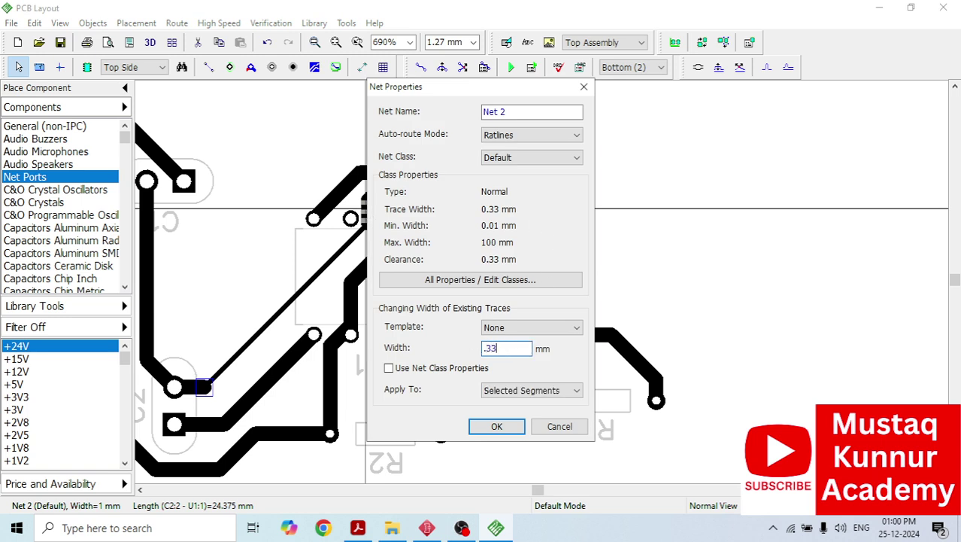
{"action": "type", "text": ".33"}
{"action": "left_click", "coordinate": [493, 425]}
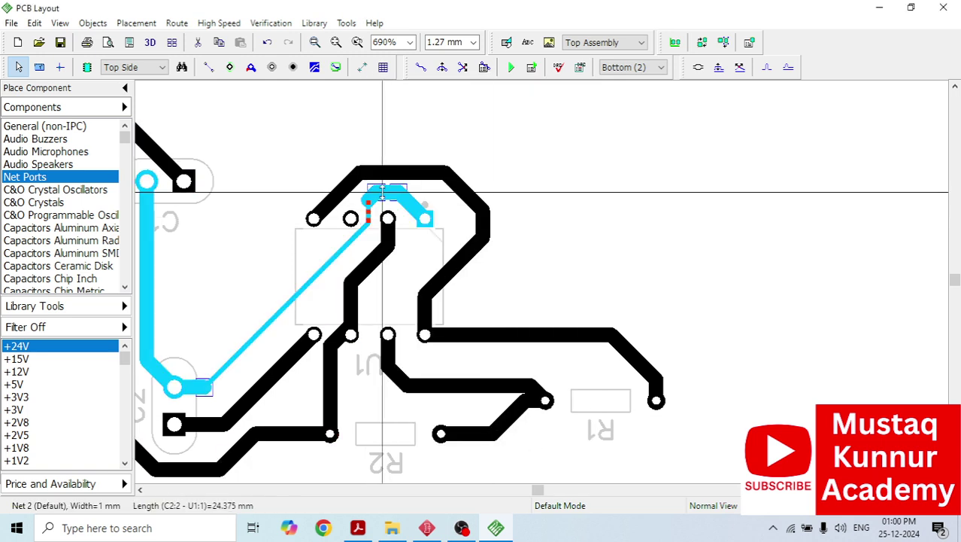
{"action": "key", "text": "Escape"}
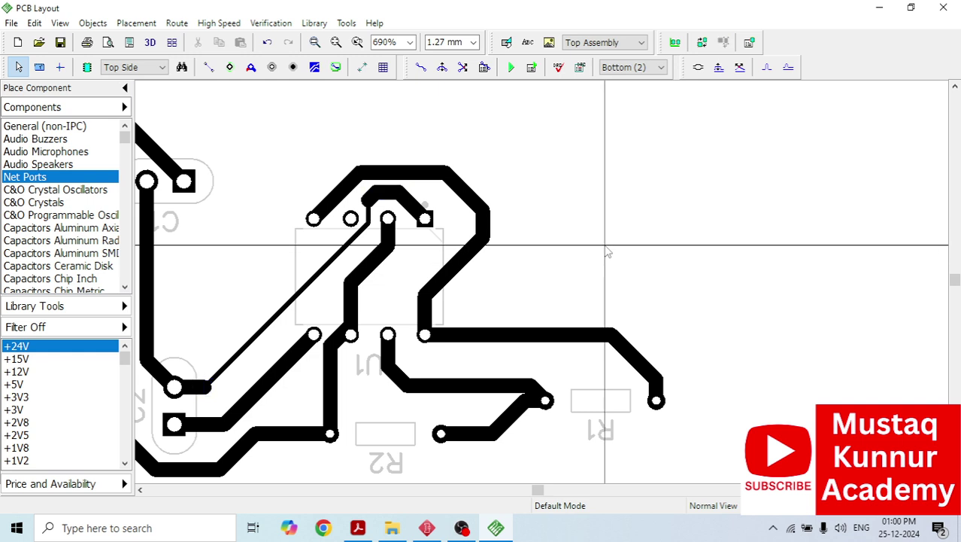
{"action": "scroll", "coordinate": [608, 253], "scroll_direction": "down", "scroll_amount": 2}
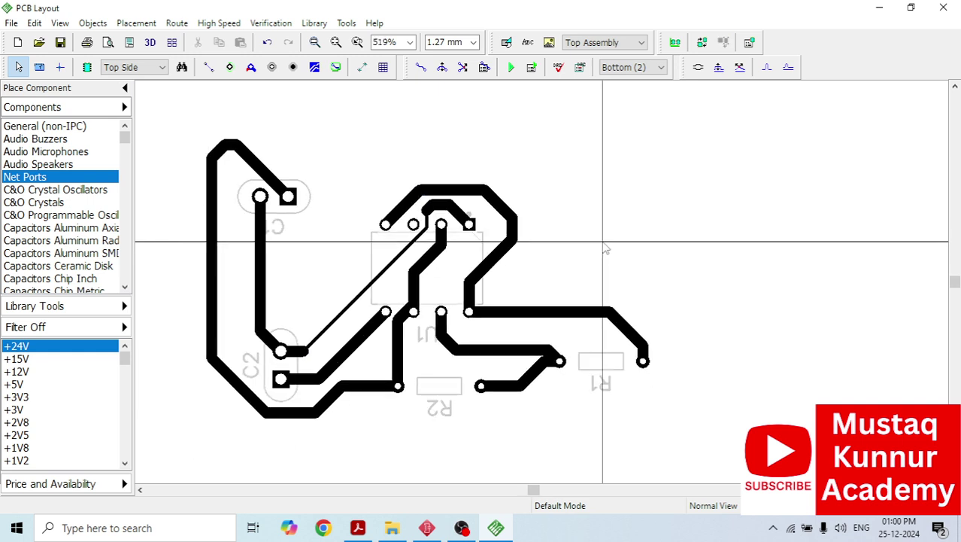
Run Verification > Check Design Rules and dismiss the 'No errors found' message.
{"action": "left_click", "coordinate": [285, 24]}
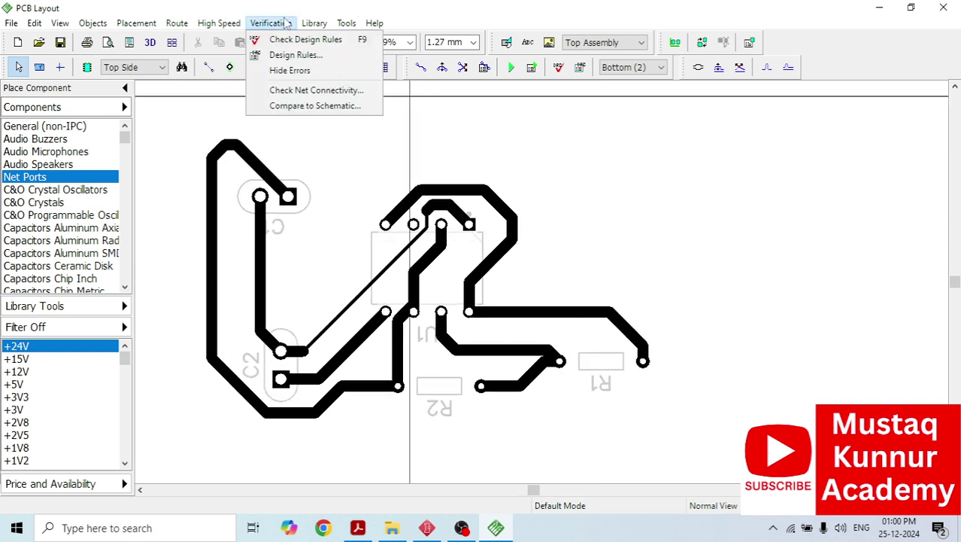
{"action": "left_click", "coordinate": [289, 40]}
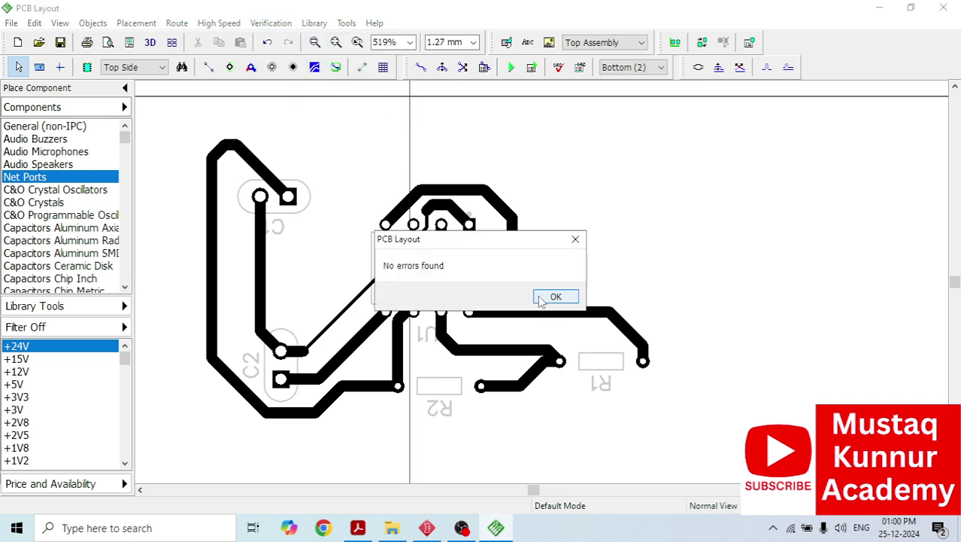
{"action": "left_click", "coordinate": [553, 297]}
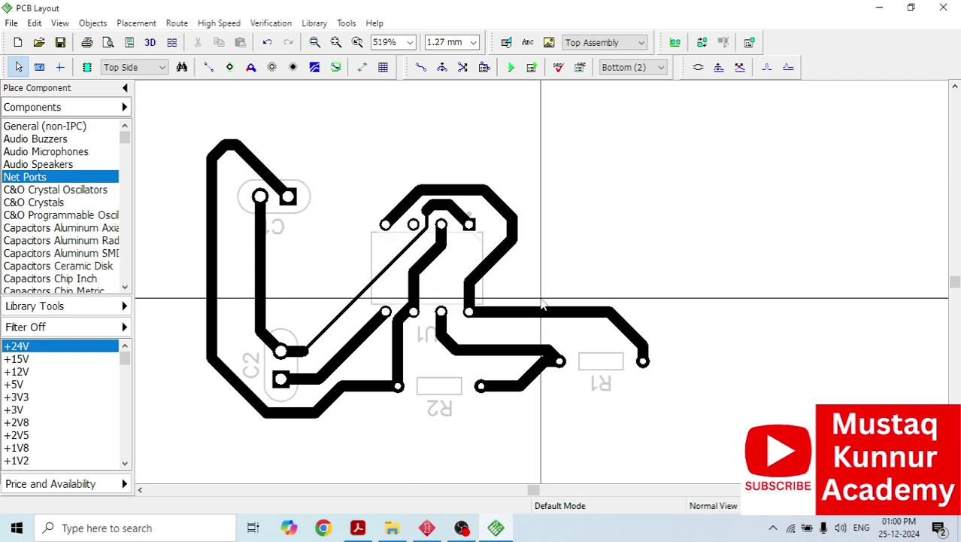
Draw a four-cornered board outline around all the components and traces.
{"action": "scroll", "coordinate": [543, 305], "scroll_direction": "down", "scroll_amount": 2}
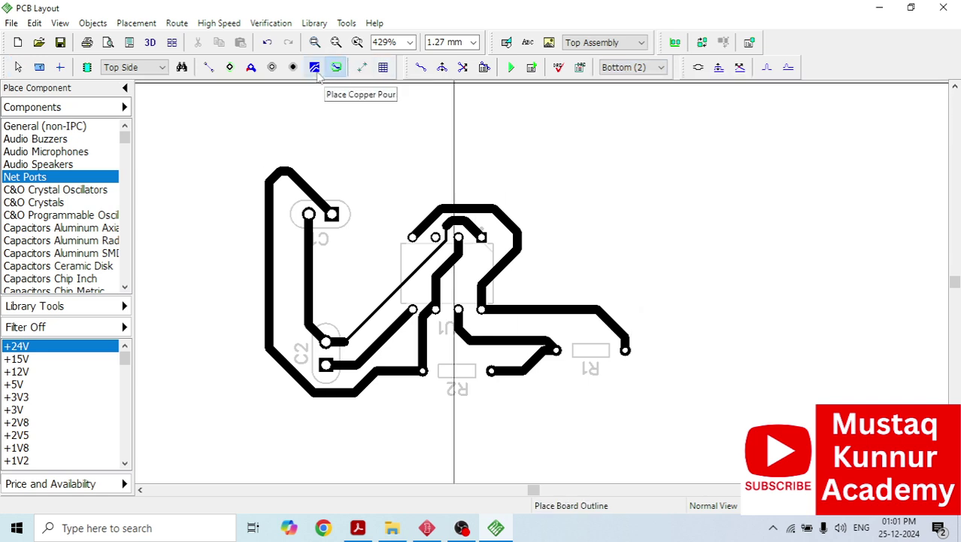
{"action": "left_click", "coordinate": [337, 68]}
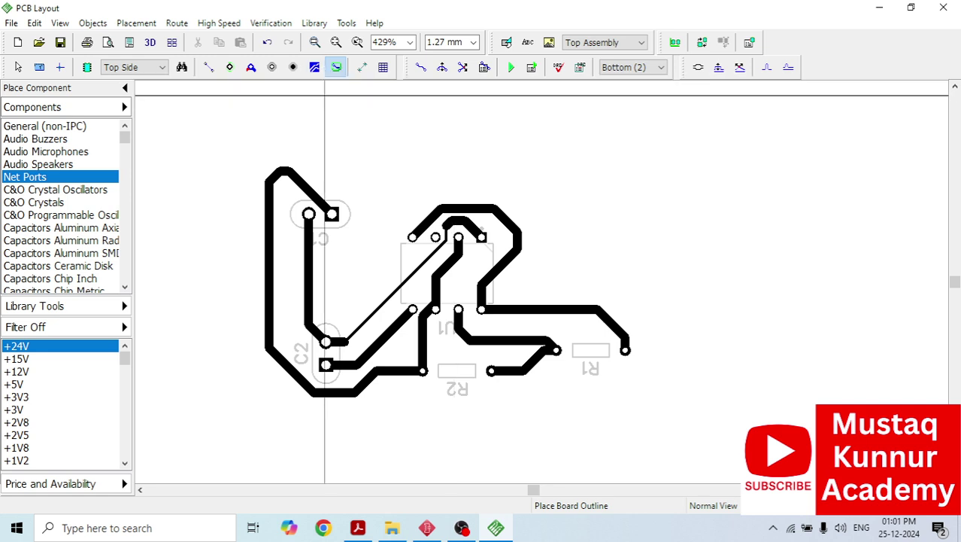
{"action": "left_click", "coordinate": [249, 134]}
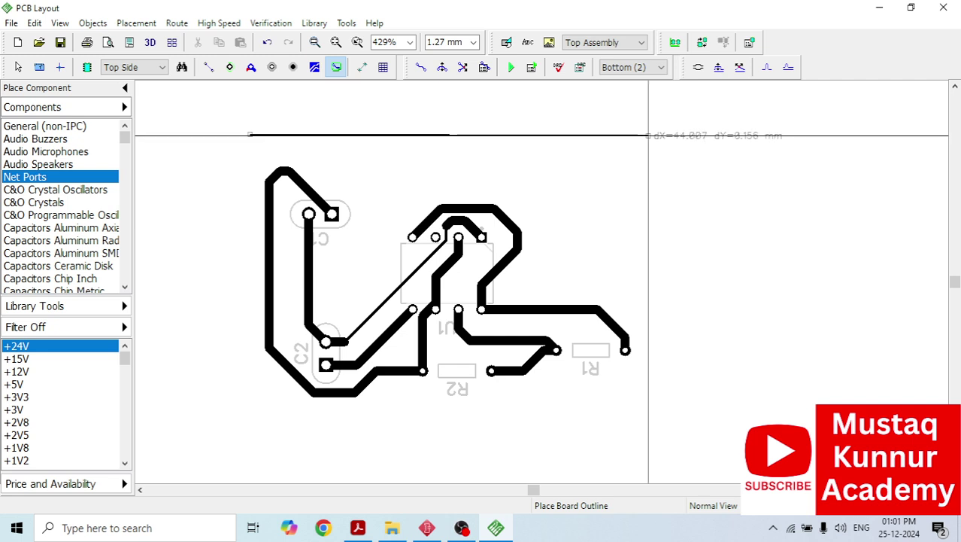
{"action": "left_click", "coordinate": [649, 136]}
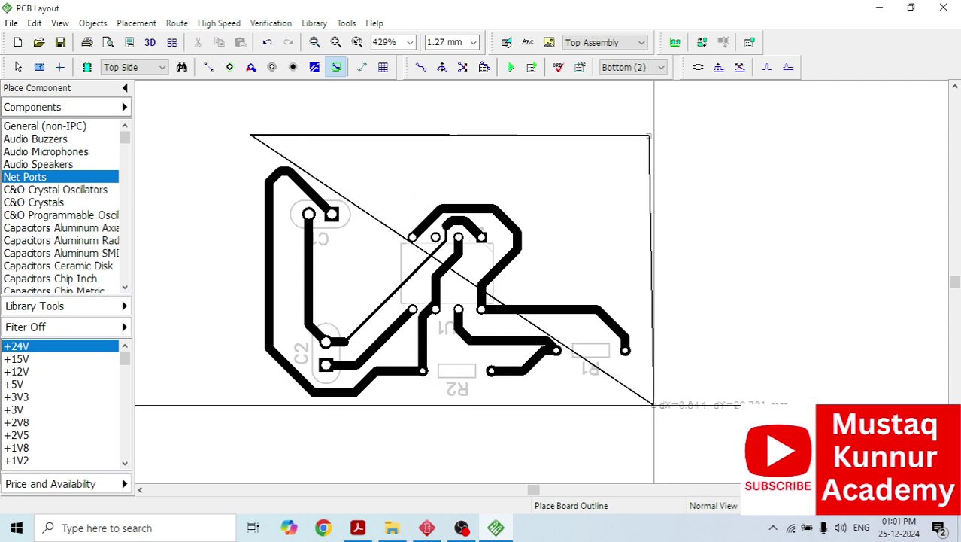
{"action": "left_click", "coordinate": [652, 404]}
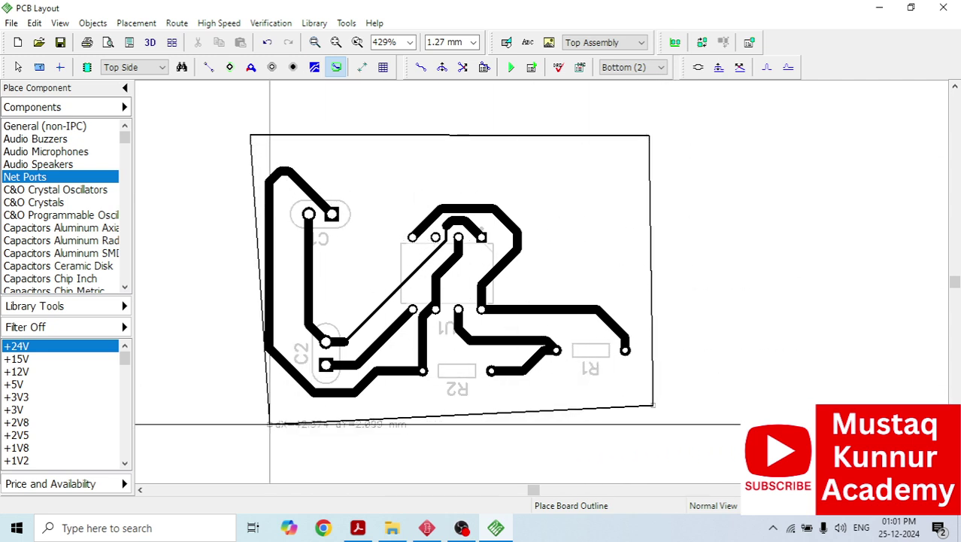
{"action": "left_click", "coordinate": [242, 413]}
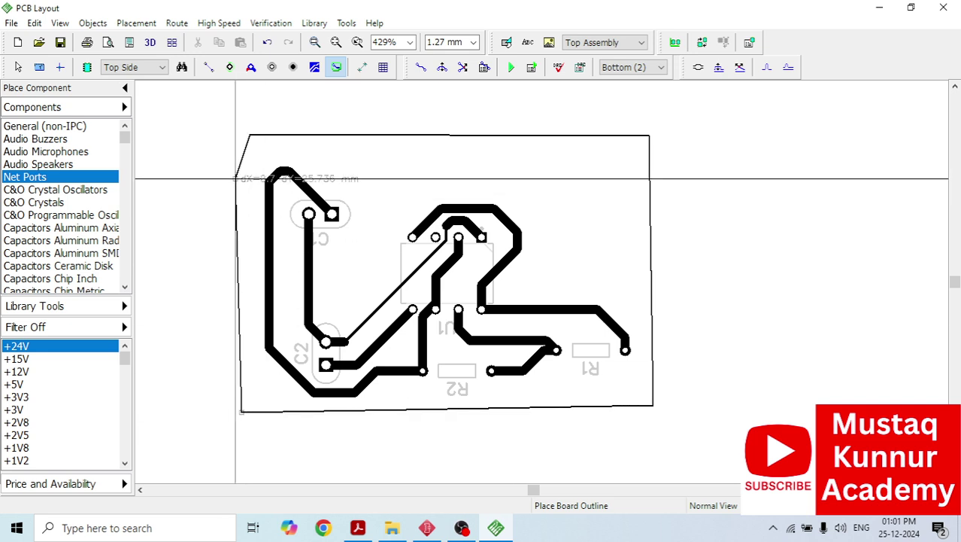
{"action": "left_click", "coordinate": [249, 135]}
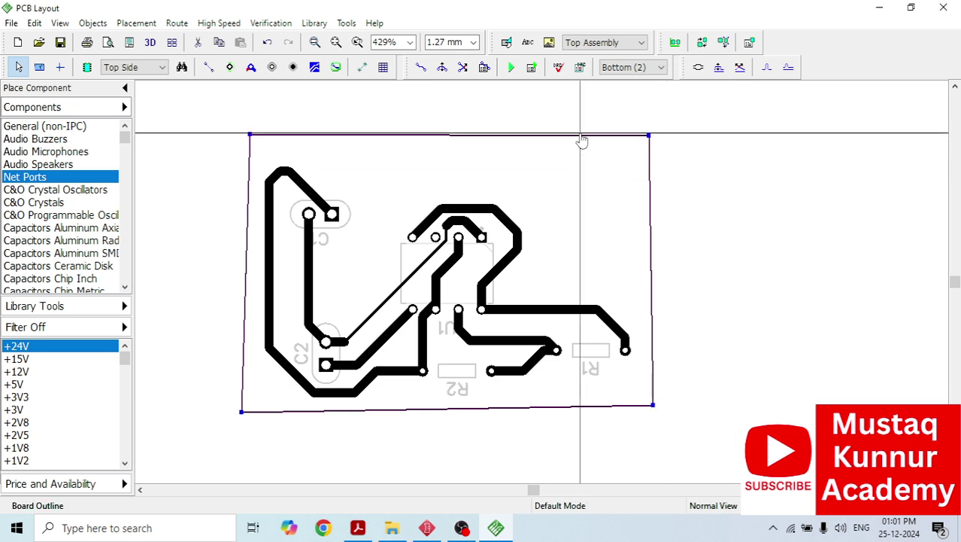
Open the board outline's point settings and enable Create Rectangular Board.
{"action": "right_click", "coordinate": [583, 140]}
{"action": "left_click", "coordinate": [624, 218]}
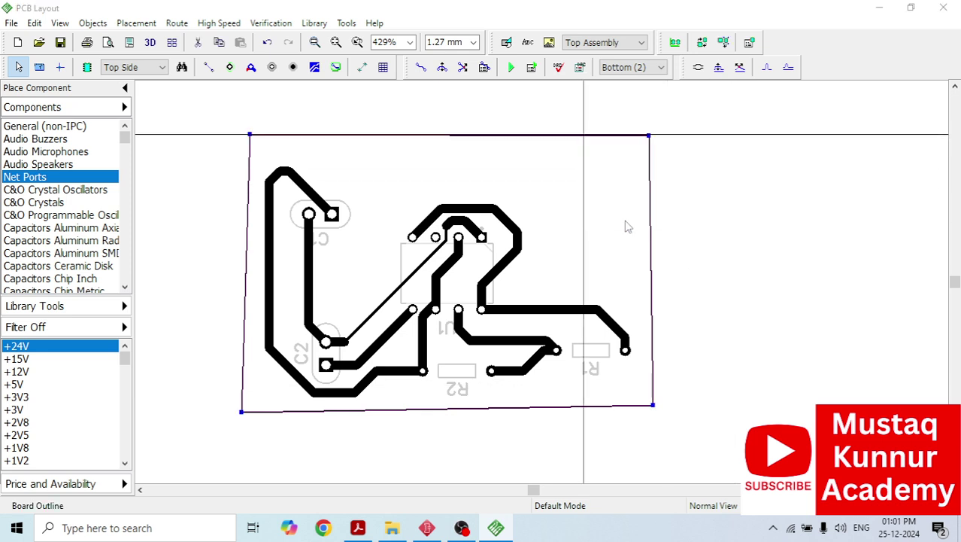
{"action": "left_click_drag", "start_coordinate": [470, 104], "coordinate": [789, 124]}
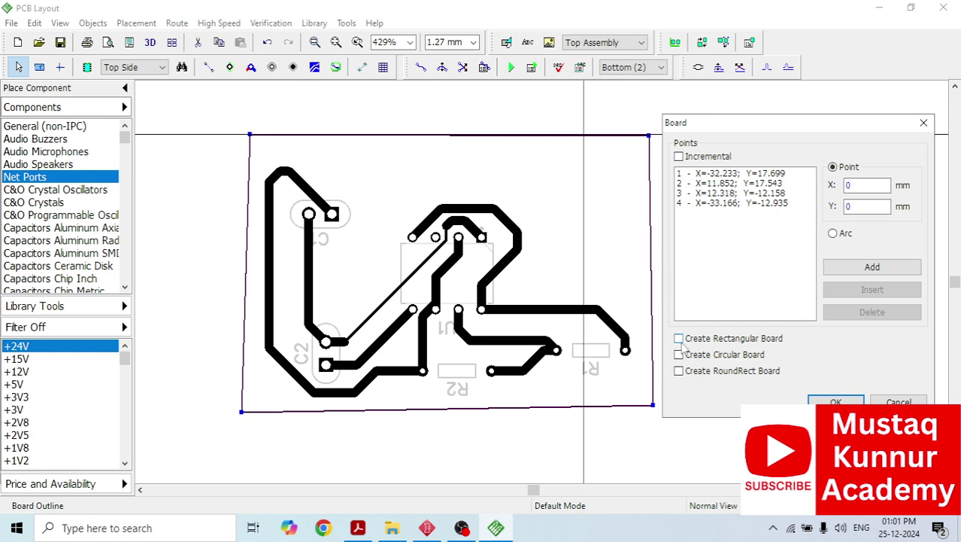
{"action": "left_click", "coordinate": [679, 339]}
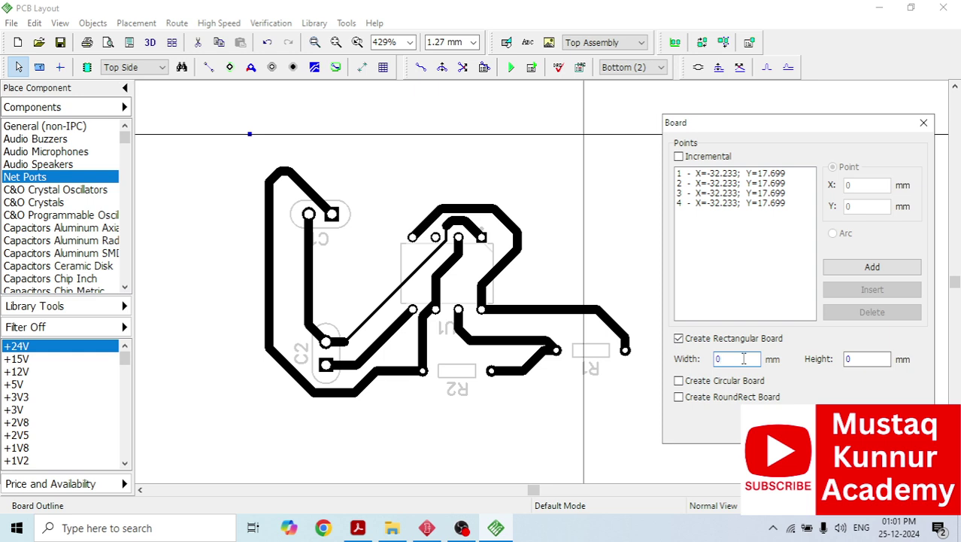
Set the board to width 45 and height -30, then shift it to frame the traces.
{"action": "type", "text": "30"}
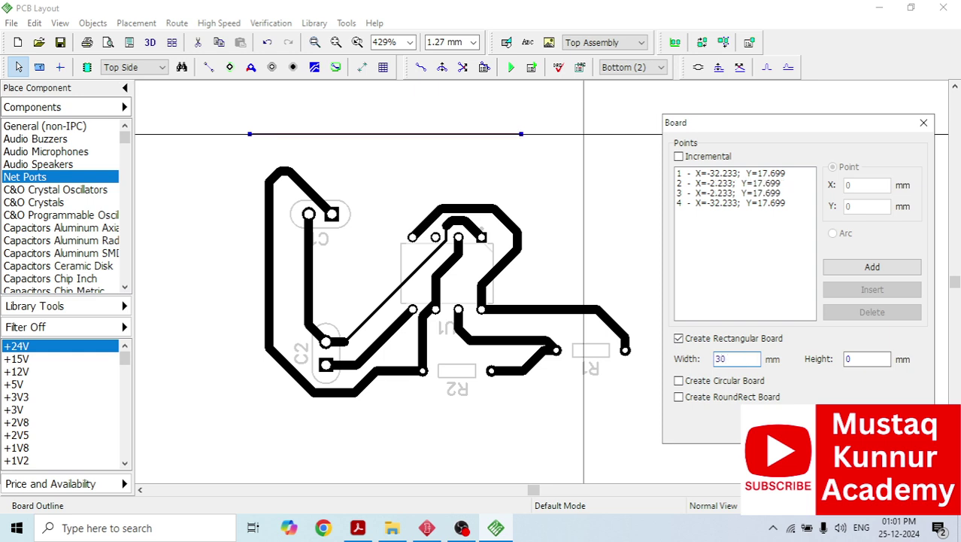
{"action": "key", "text": "BackSpace"}
{"action": "type", "text": "6"}
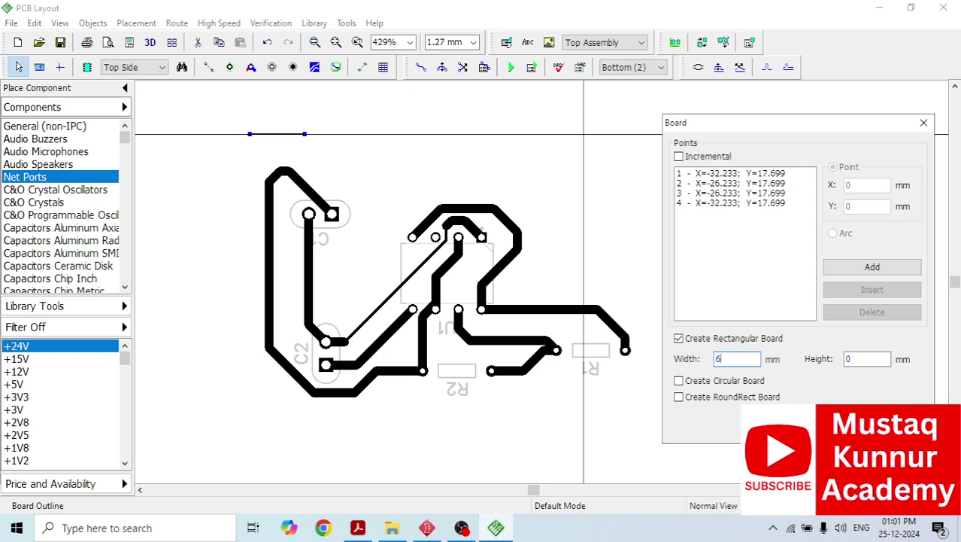
{"action": "type", "text": "0"}
{"action": "key", "text": "BackSpace"}
{"action": "key", "text": "BackSpace"}
{"action": "type", "text": "50"}
{"action": "left_click_drag", "start_coordinate": [710, 129], "coordinate": [786, 133]}
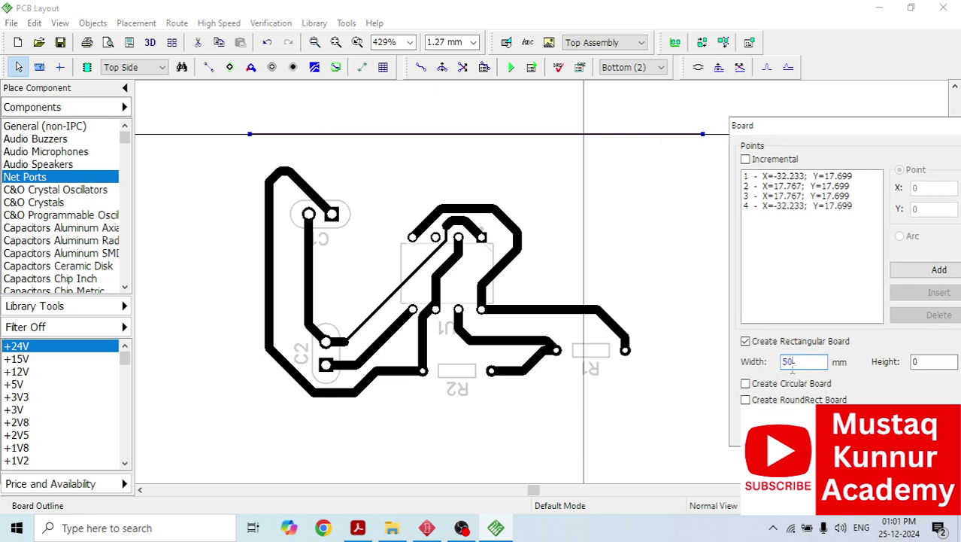
{"action": "key", "text": "BackSpace"}
{"action": "key", "text": "BackSpace"}
{"action": "type", "text": "45"}
{"action": "left_click_drag", "start_coordinate": [775, 122], "coordinate": [750, 117]}
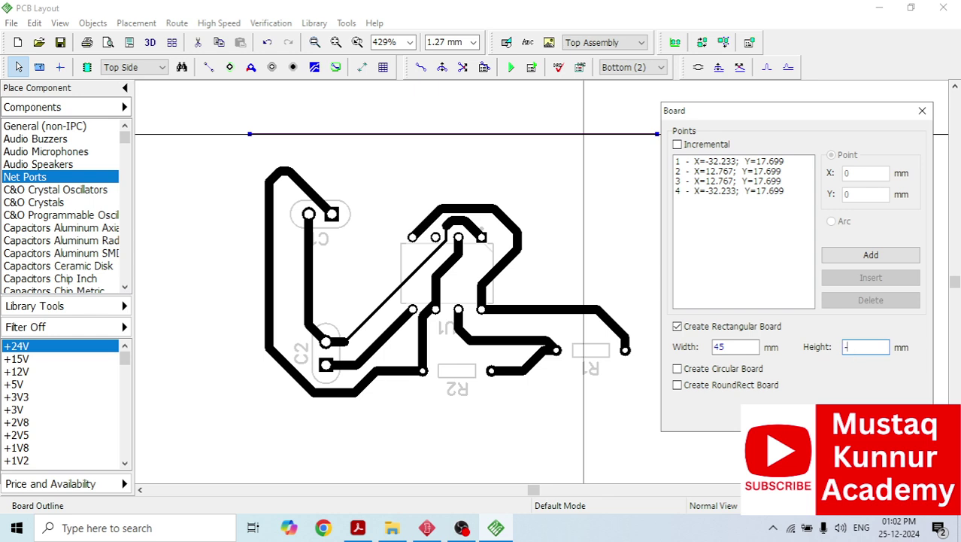
{"action": "type", "text": "-30"}
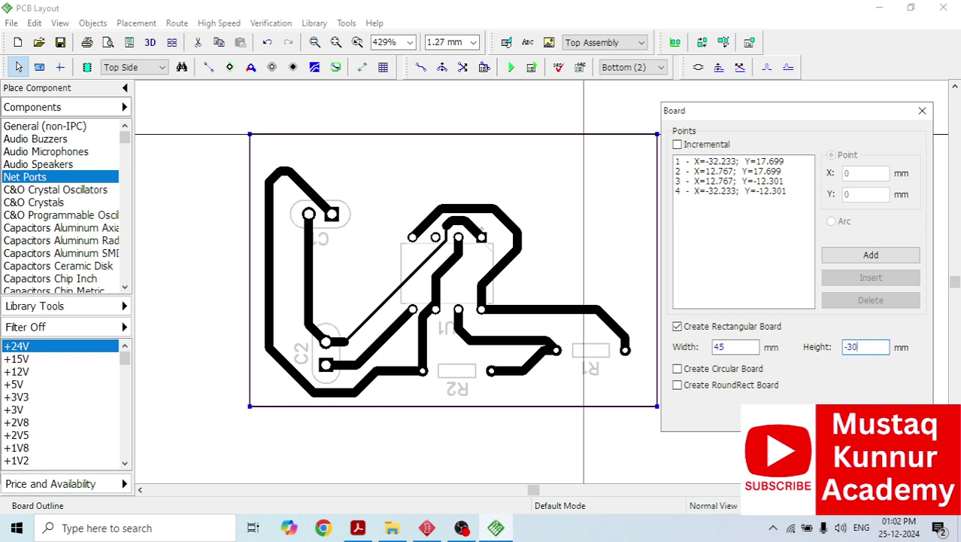
{"action": "key", "text": "Return"}
{"action": "left_click_drag", "start_coordinate": [429, 143], "coordinate": [416, 146]}
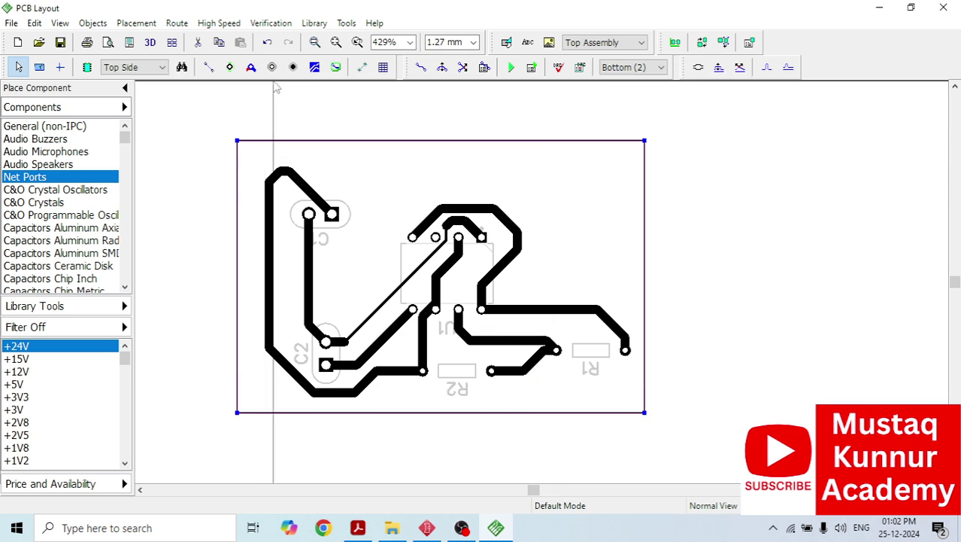
Outline a copper pour along the board's four corners.
{"action": "left_click", "coordinate": [315, 68]}
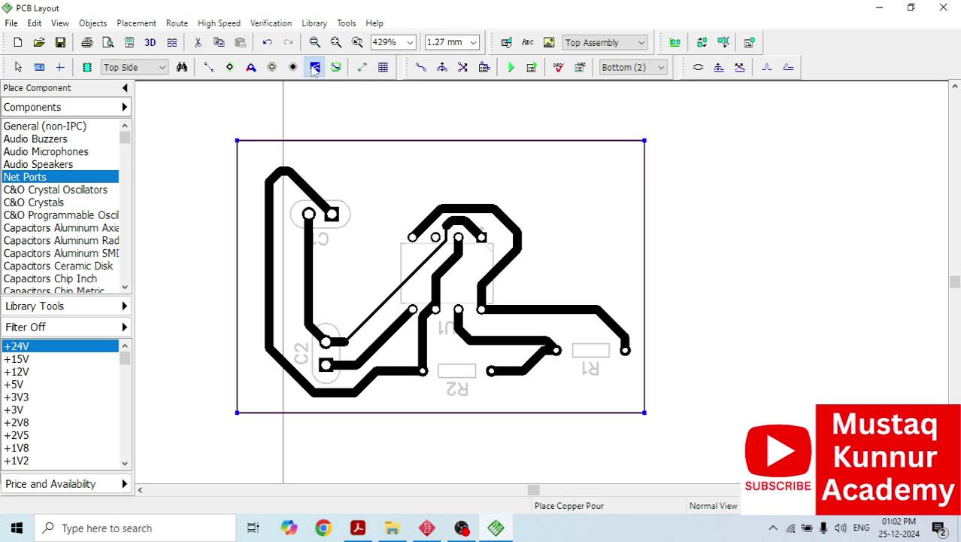
{"action": "left_click", "coordinate": [237, 140]}
{"action": "left_click", "coordinate": [645, 140]}
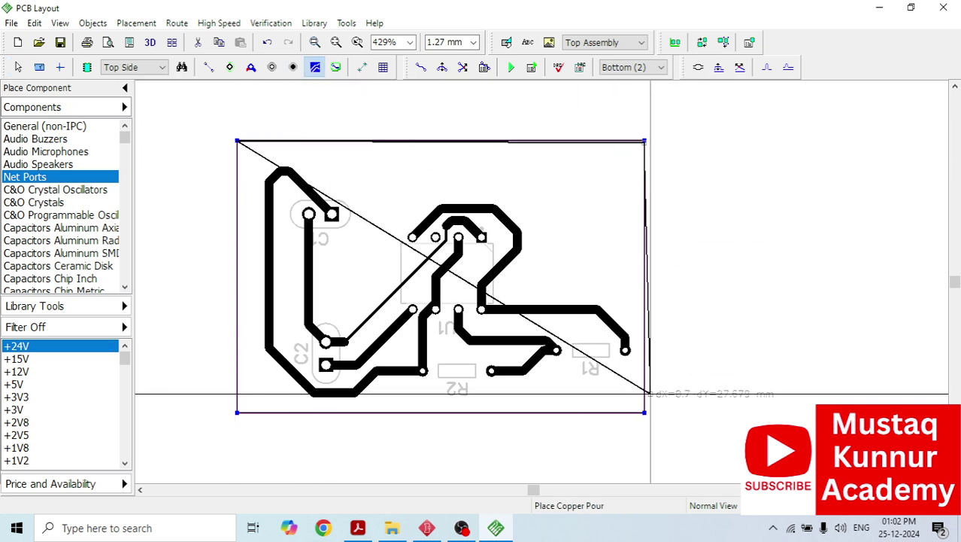
{"action": "left_click", "coordinate": [645, 413]}
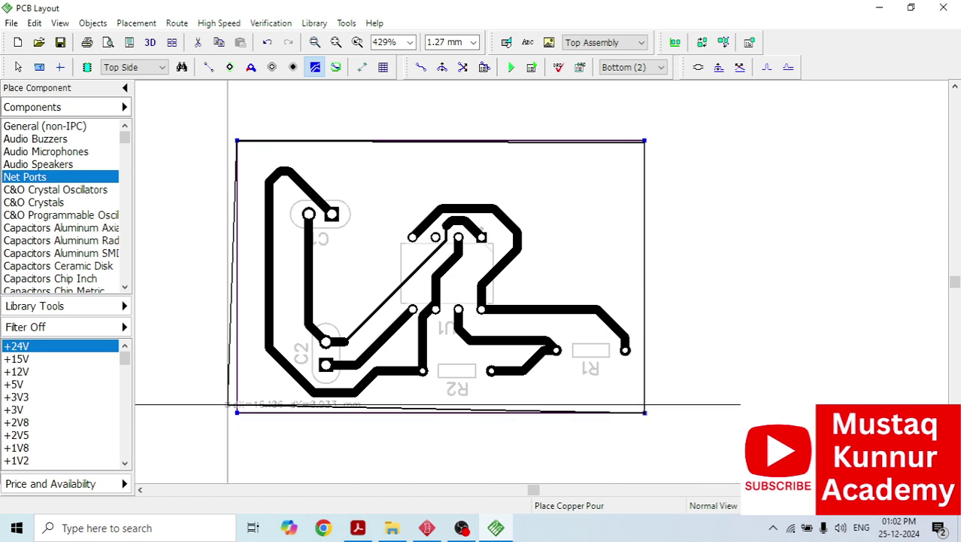
{"action": "left_click", "coordinate": [237, 412]}
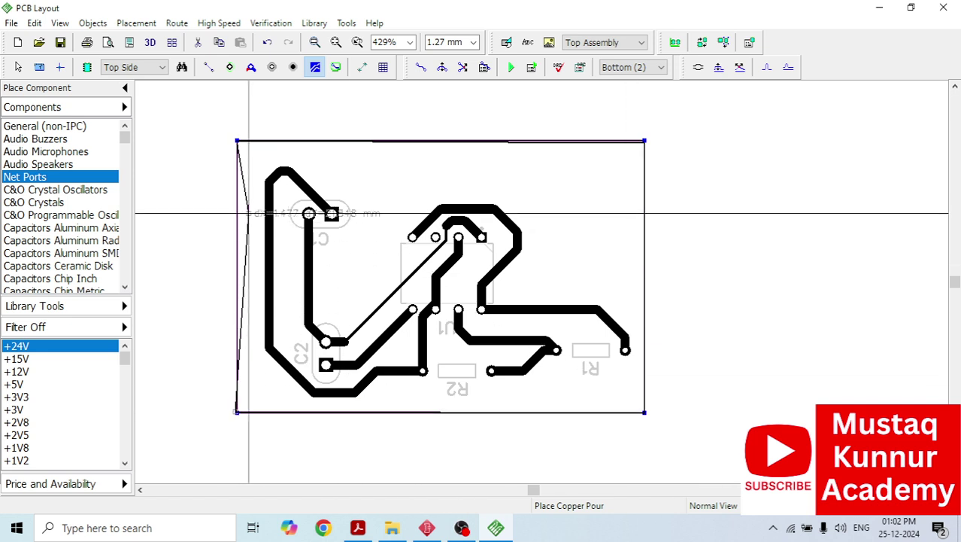
Close the pour outline, view its net list leaving None, and switch to the schematic.
{"action": "left_click", "coordinate": [237, 141]}
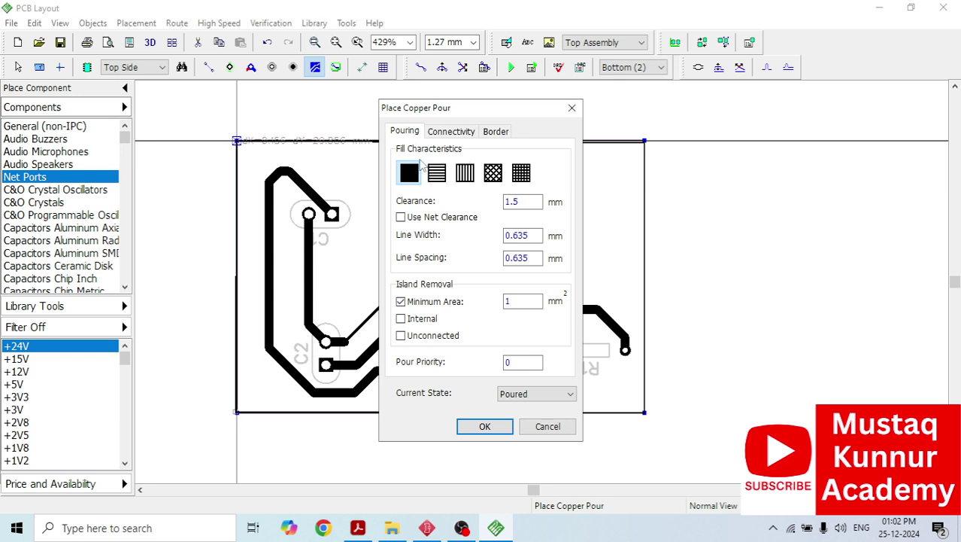
{"action": "left_click", "coordinate": [456, 133]}
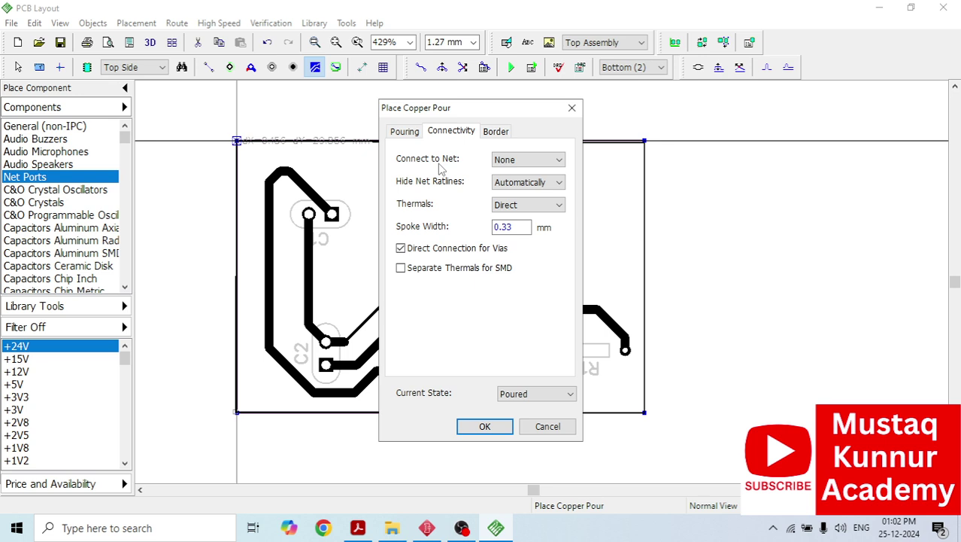
{"action": "left_click", "coordinate": [503, 161]}
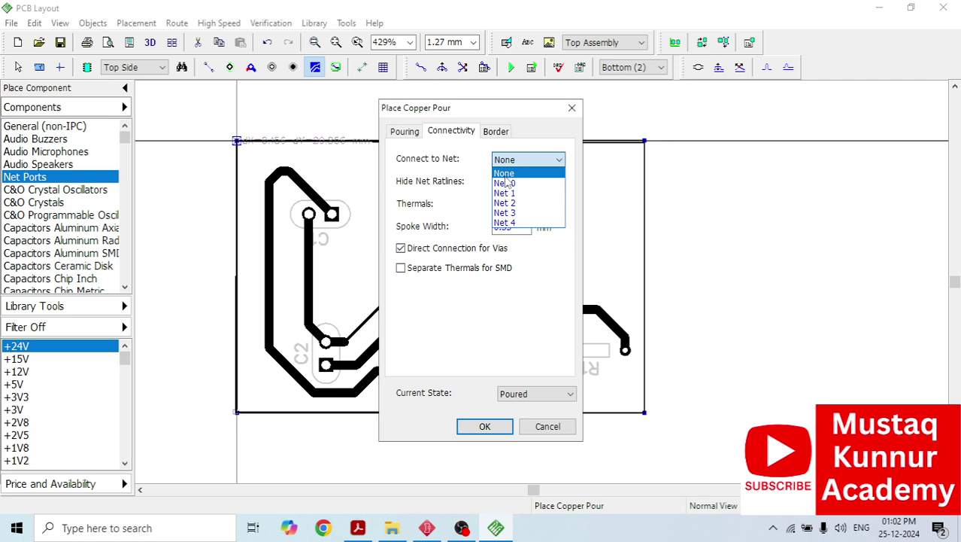
{"action": "left_click", "coordinate": [518, 114]}
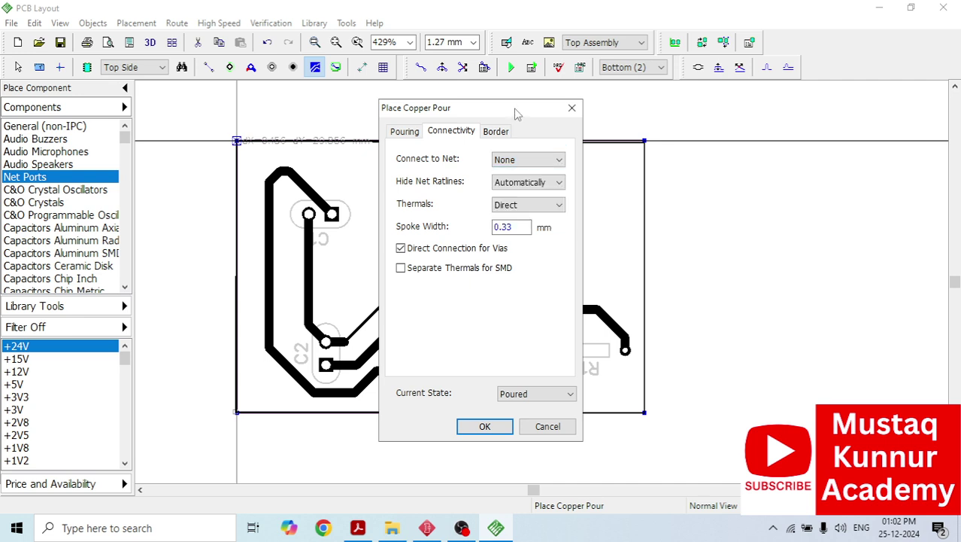
{"action": "left_click", "coordinate": [427, 527]}
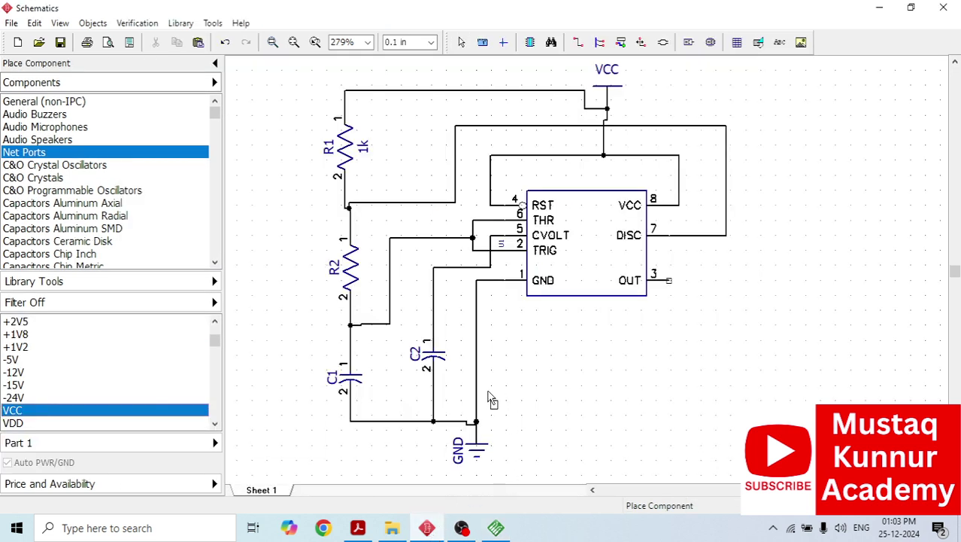
Check the GND wire's properties in the schematic to confirm it belongs to Net 2.
{"action": "key", "text": "Escape"}
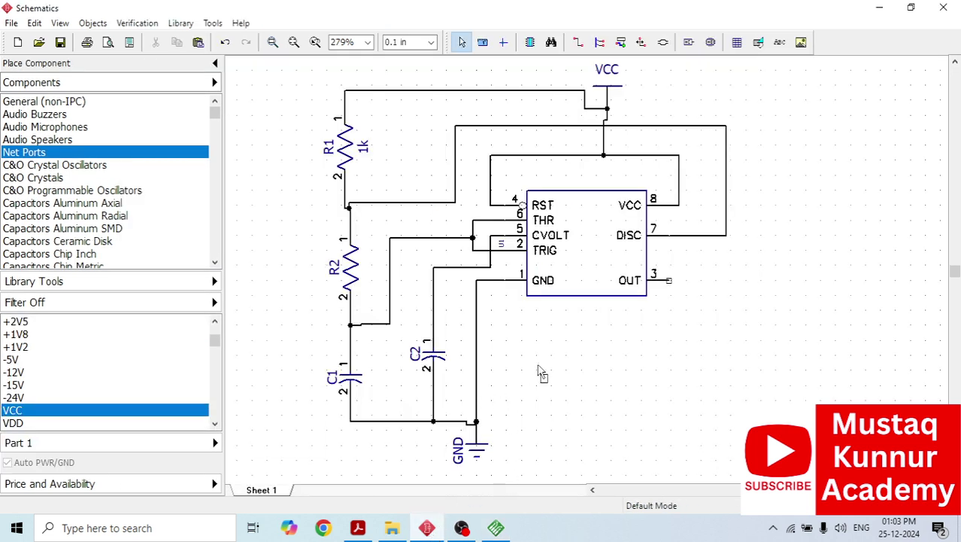
{"action": "right_click", "coordinate": [475, 342]}
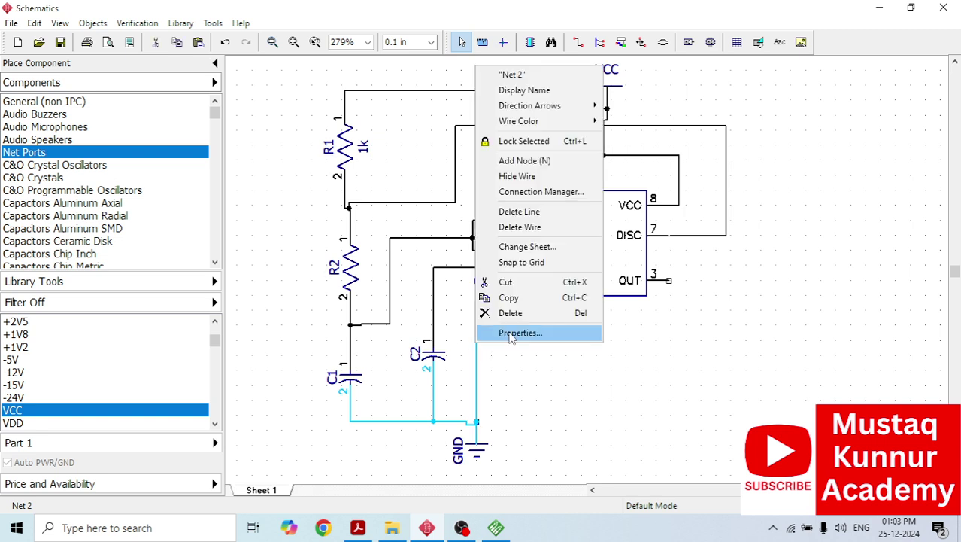
{"action": "left_click", "coordinate": [511, 336]}
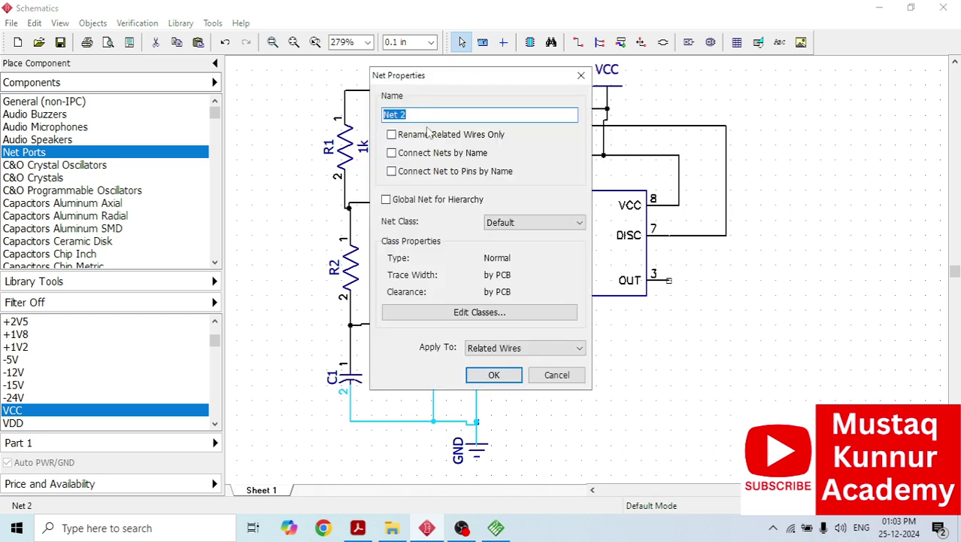
{"action": "left_click", "coordinate": [558, 374]}
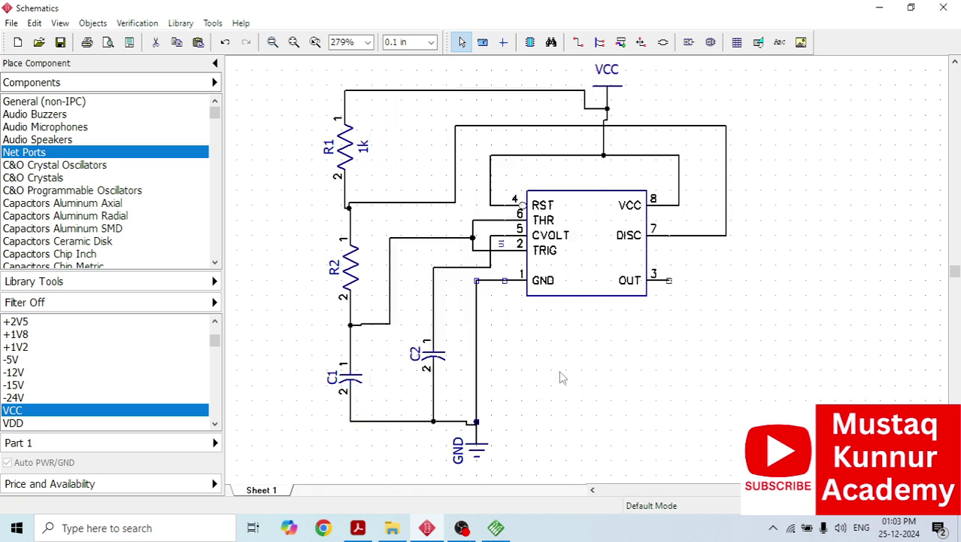
Connect the copper pour to Net 2, set its border Depending on Board, and pour it.
{"action": "mouse_move", "coordinate": [496, 529]}
{"action": "left_click", "coordinate": [533, 481]}
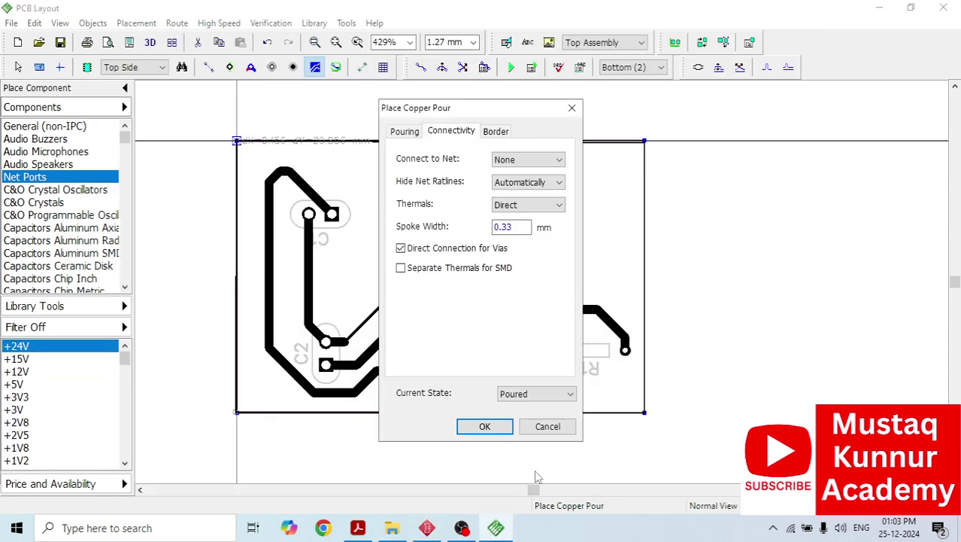
{"action": "left_click", "coordinate": [536, 160]}
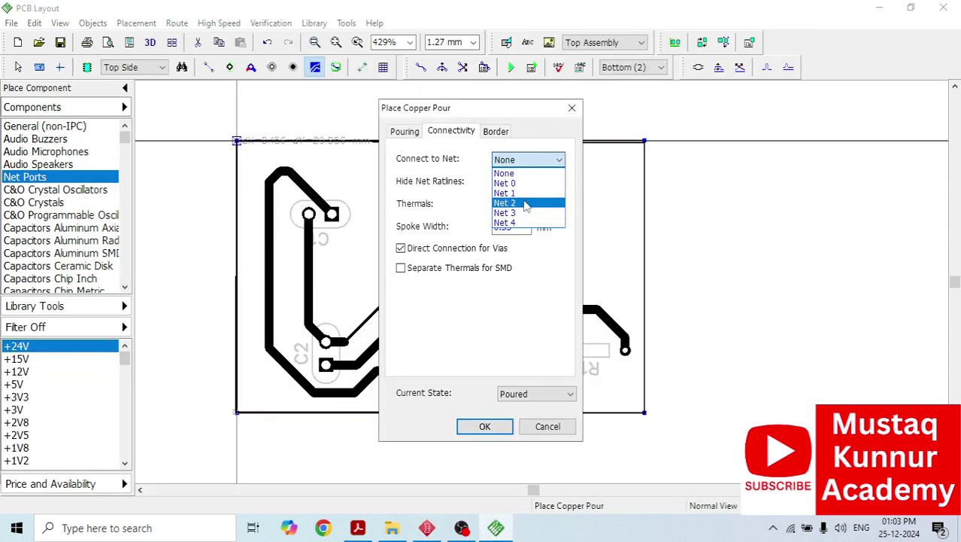
{"action": "left_click", "coordinate": [527, 191]}
{"action": "left_click", "coordinate": [506, 132]}
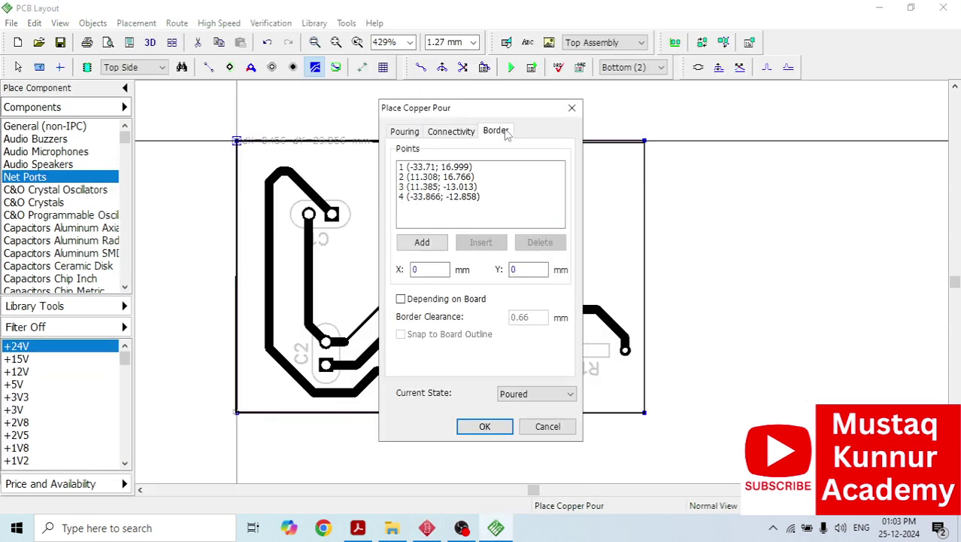
{"action": "left_click", "coordinate": [401, 299]}
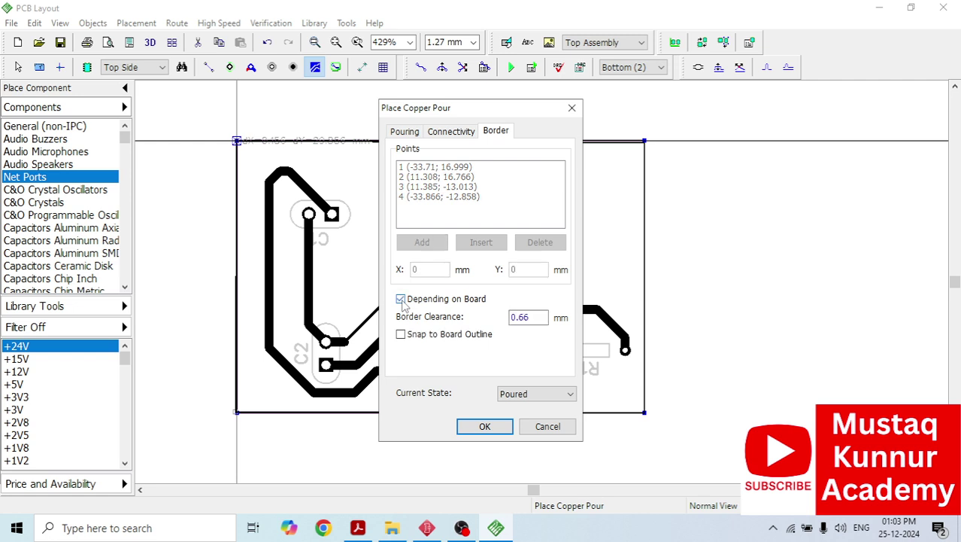
{"action": "left_click", "coordinate": [457, 134]}
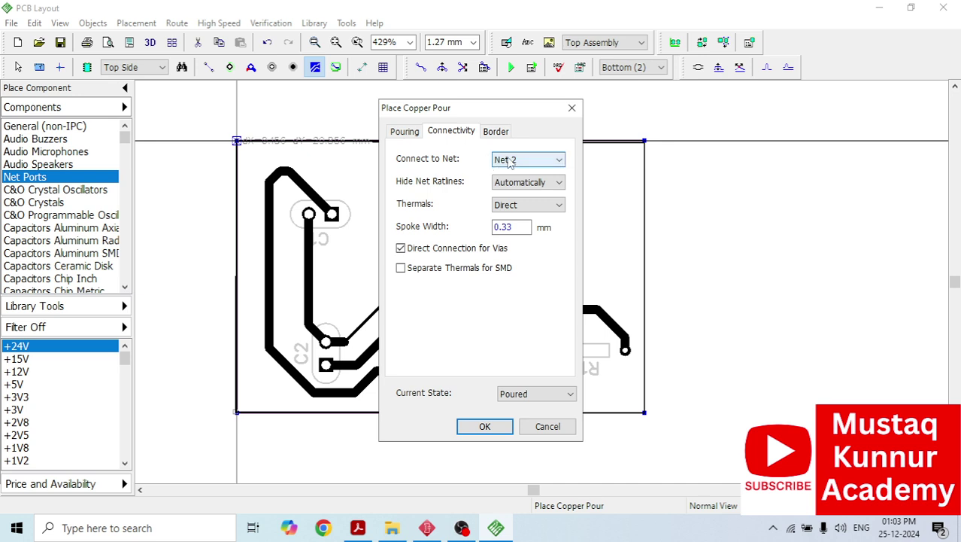
{"action": "left_click", "coordinate": [404, 132]}
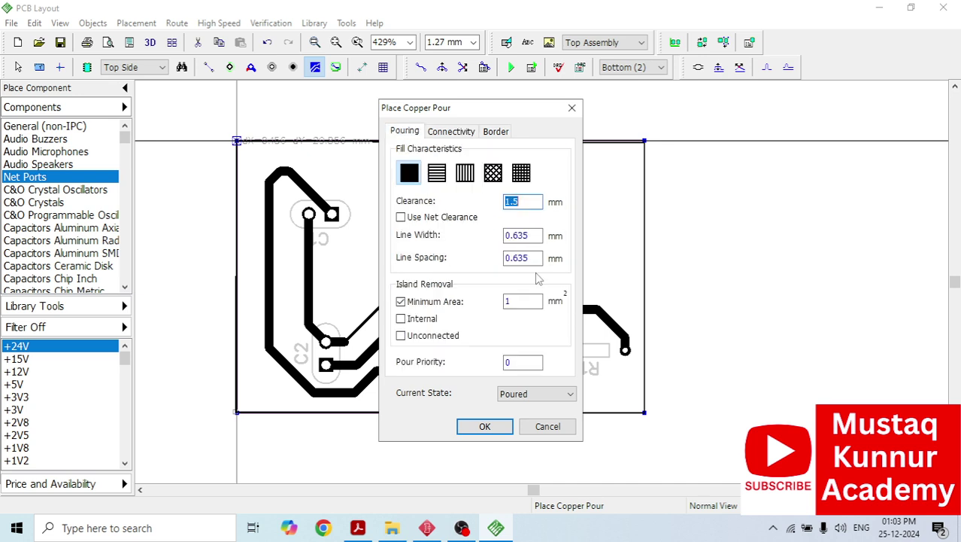
{"action": "left_click", "coordinate": [485, 425]}
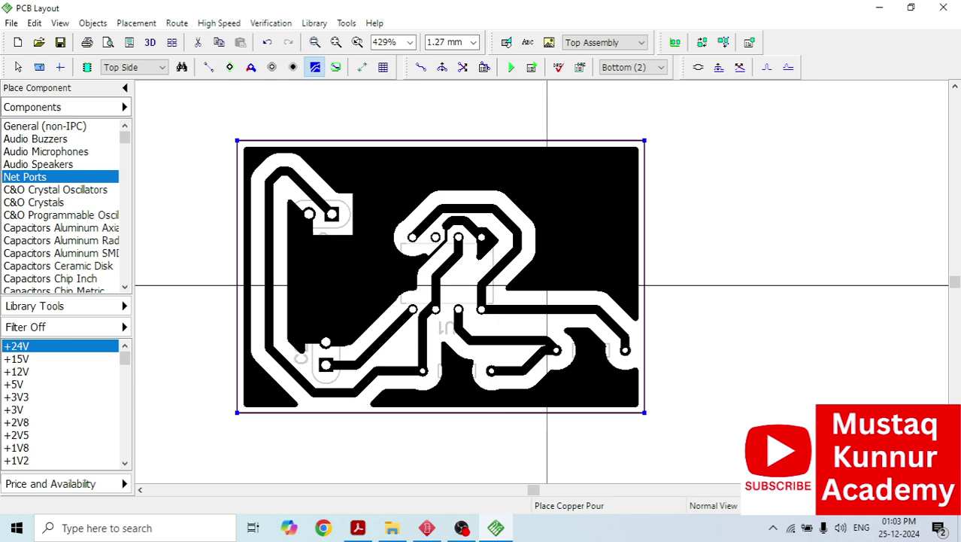
{"action": "scroll", "coordinate": [547, 285], "scroll_direction": "up", "scroll_amount": 1}
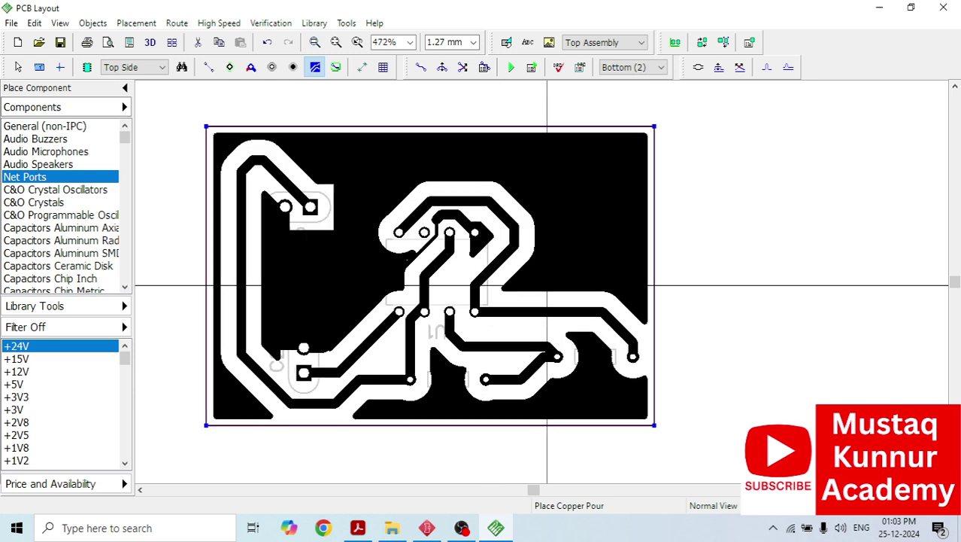
{"action": "scroll", "coordinate": [547, 285], "scroll_direction": "down", "scroll_amount": 1}
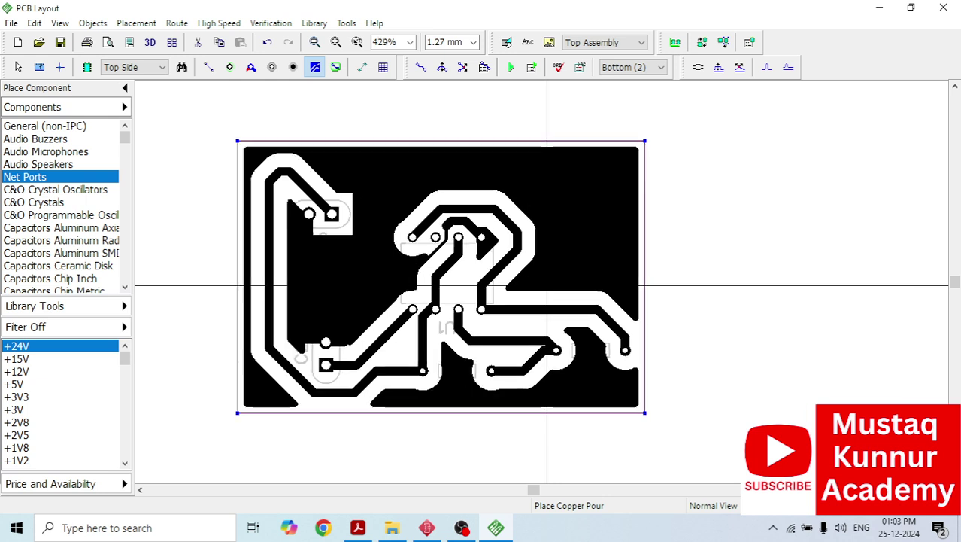
{"action": "scroll", "coordinate": [547, 285], "scroll_direction": "down", "scroll_amount": 1}
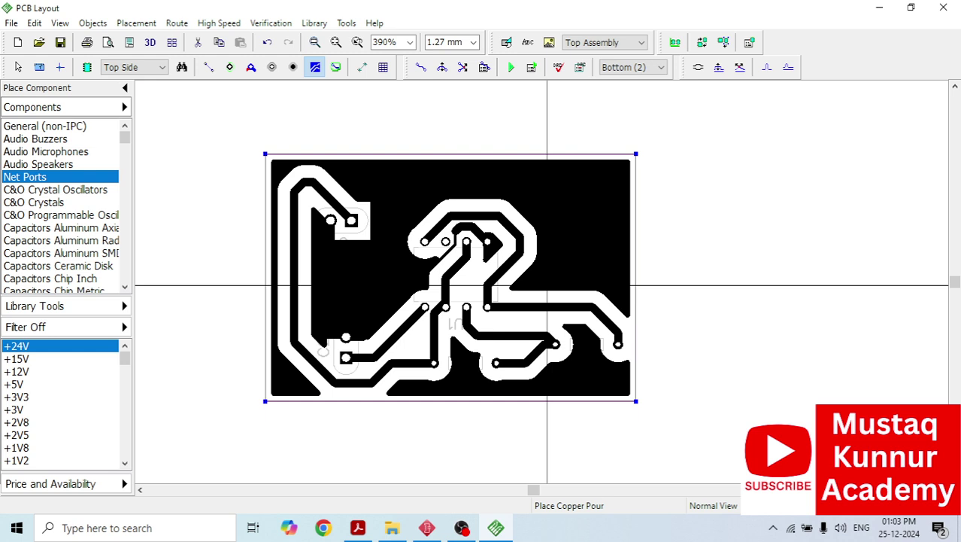
On the Top layer, place an 'astable mv' text label and shrink it slightly.
{"action": "left_click", "coordinate": [658, 68]}
{"action": "left_click", "coordinate": [650, 80]}
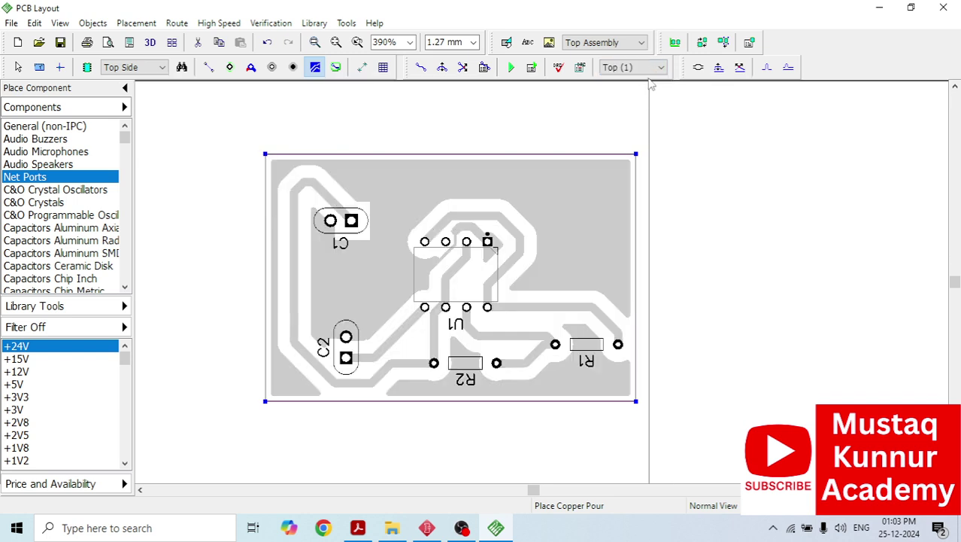
{"action": "left_click", "coordinate": [528, 43]}
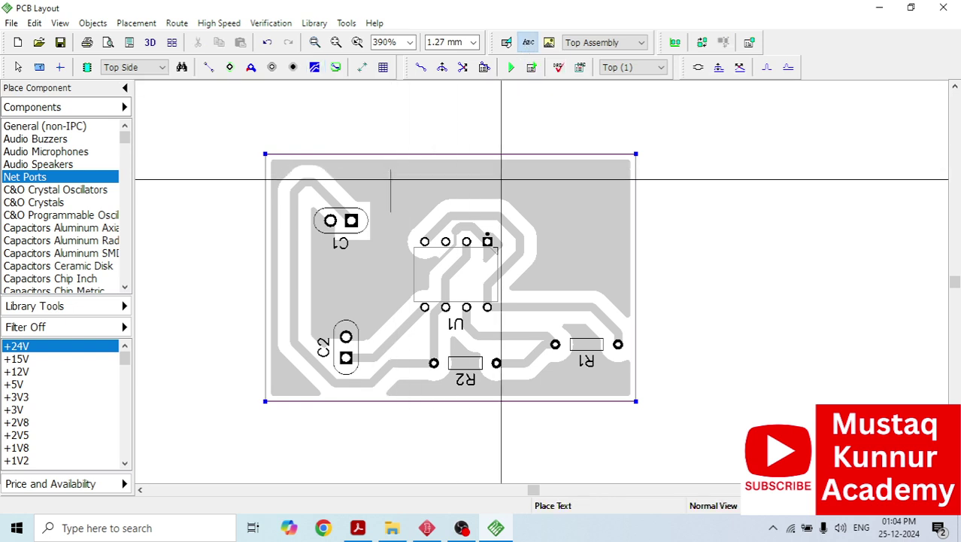
{"action": "type", "text": "as"}
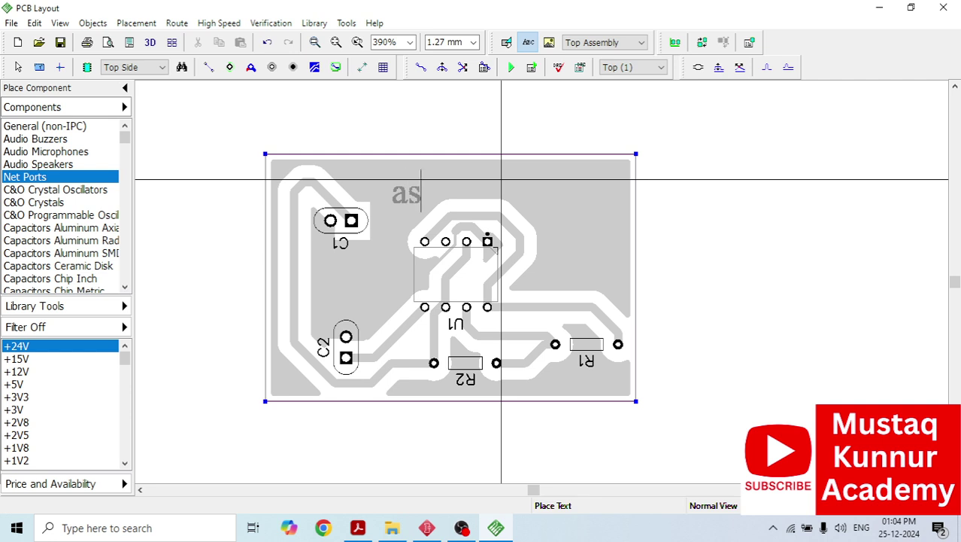
{"action": "type", "text": "table"}
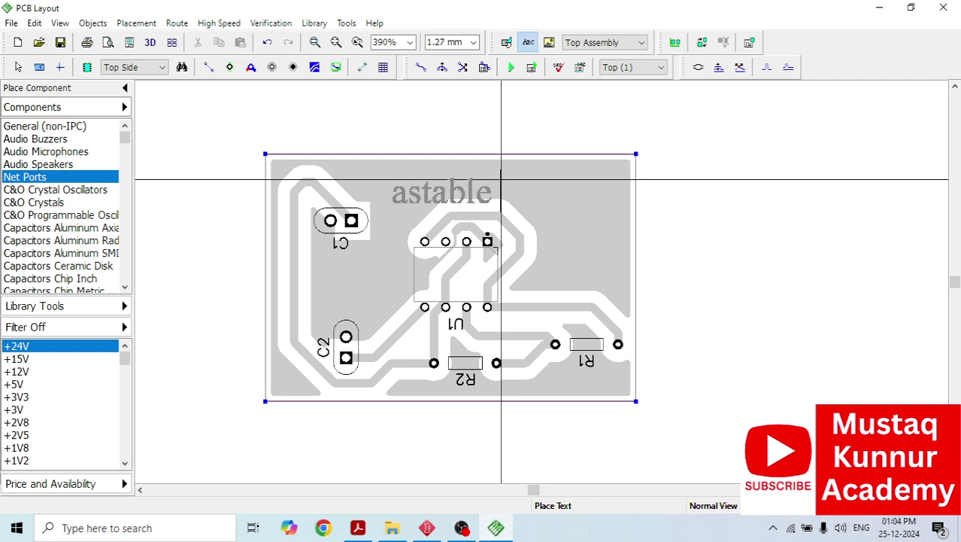
{"action": "type", "text": " mv"}
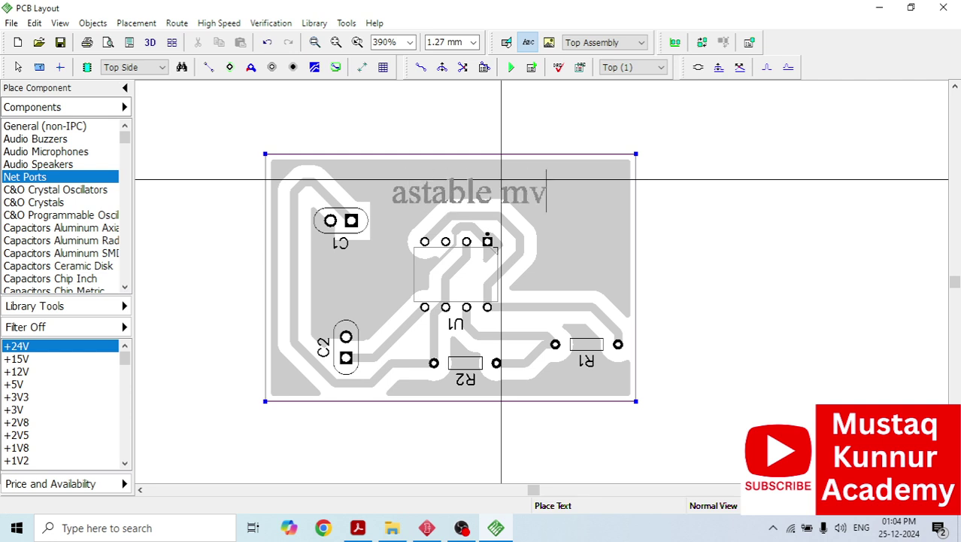
{"action": "key", "text": "Escape"}
{"action": "left_click", "coordinate": [502, 184]}
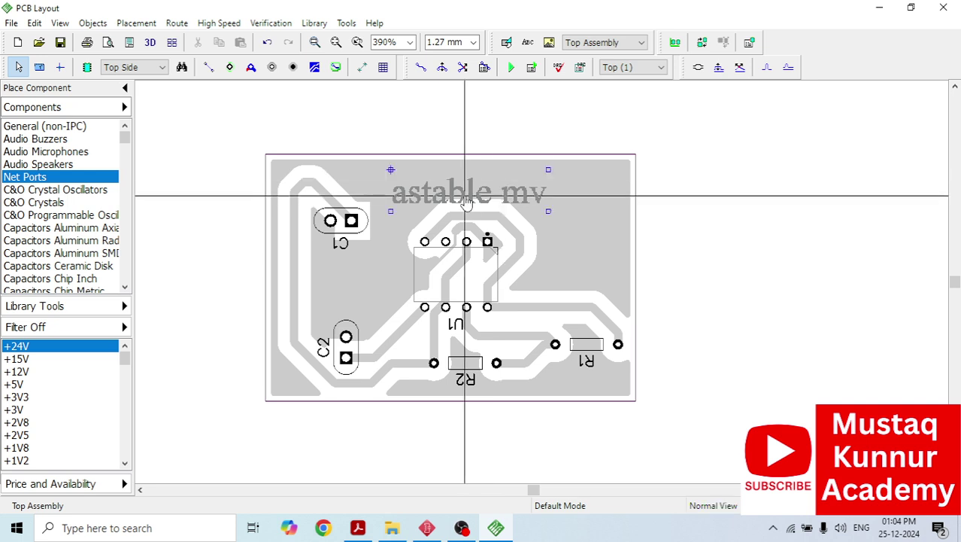
{"action": "left_click_drag", "start_coordinate": [543, 205], "coordinate": [518, 193]}
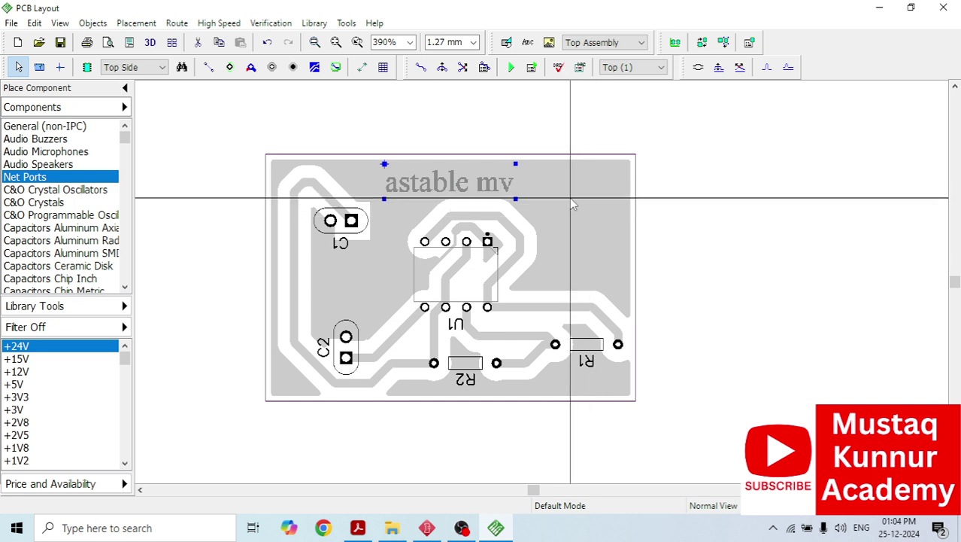
Set the active layer to Bottom (2).
{"action": "left_click", "coordinate": [639, 68]}
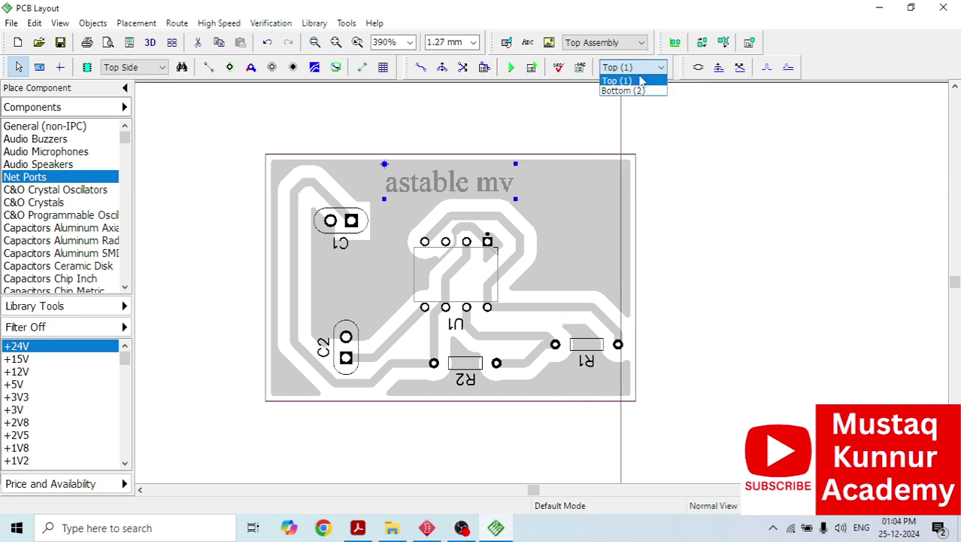
{"action": "left_click", "coordinate": [638, 91]}
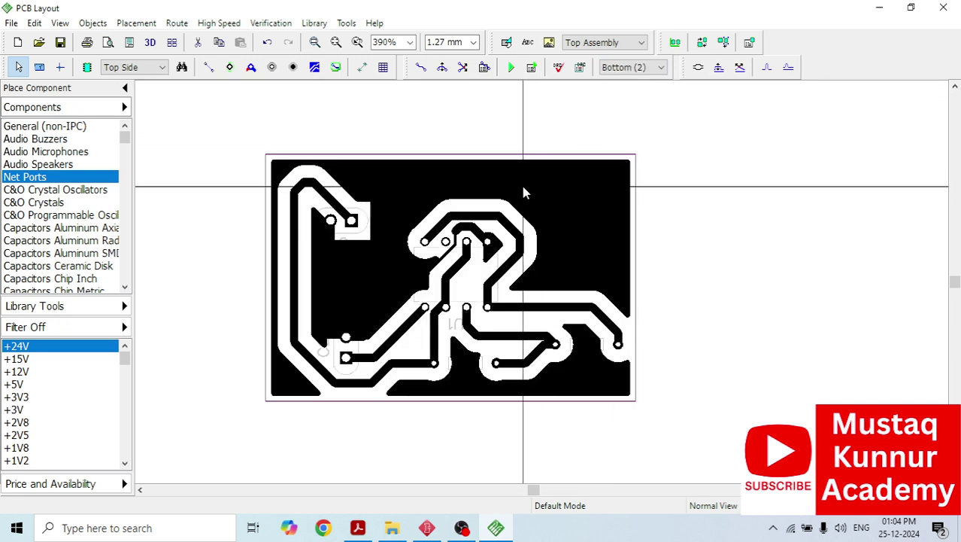
{"action": "left_click", "coordinate": [631, 67]}
{"action": "left_click", "coordinate": [634, 78]}
{"action": "left_click", "coordinate": [632, 69]}
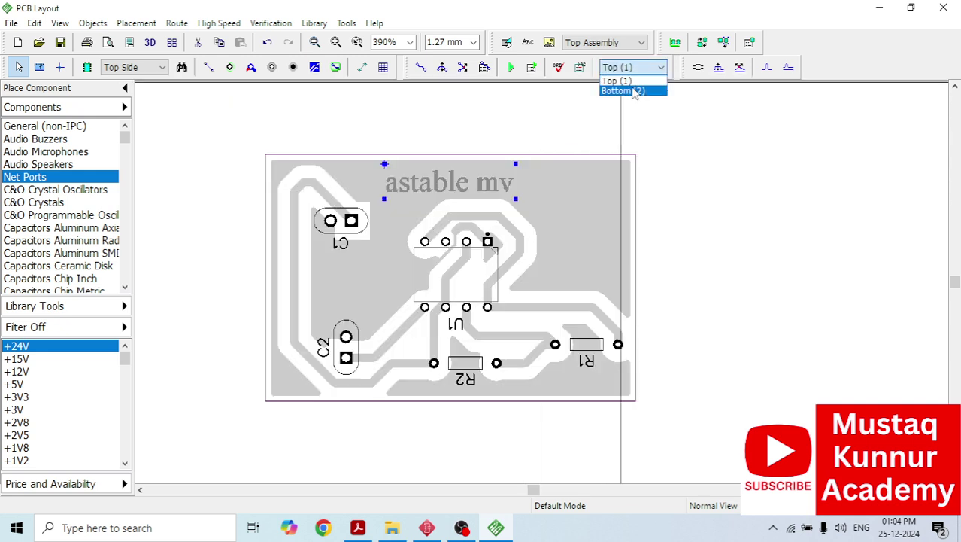
{"action": "left_click", "coordinate": [641, 90]}
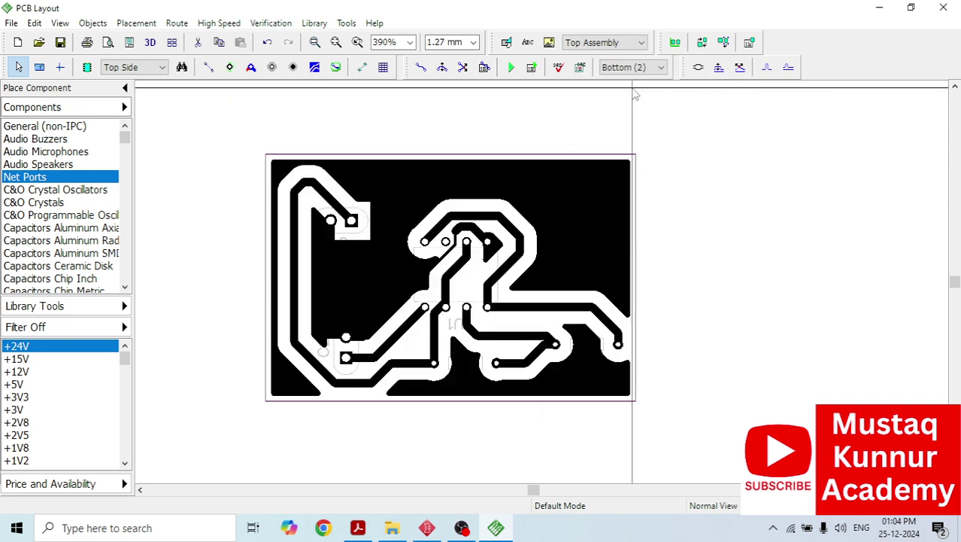
Place a second 'astable mv' text label near the board's top edge.
{"action": "left_click", "coordinate": [528, 43]}
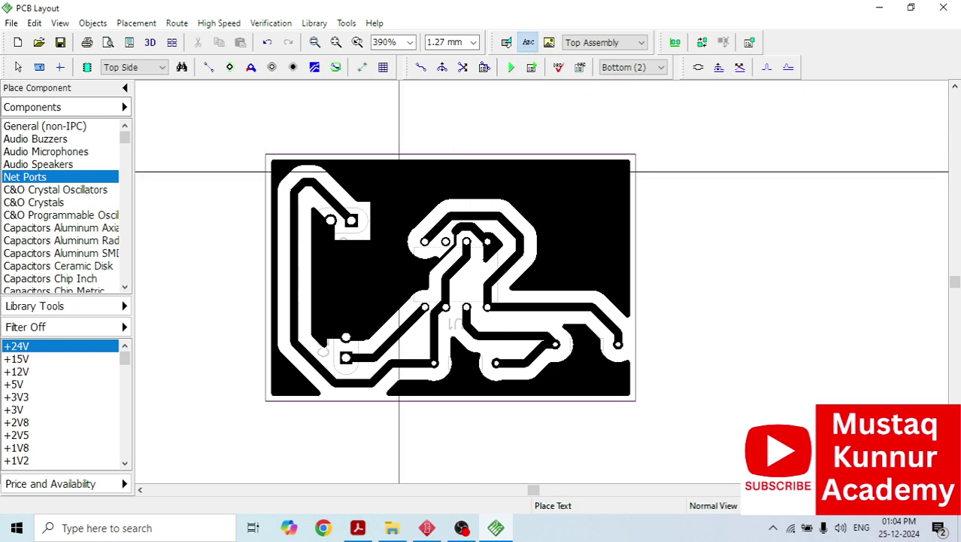
{"action": "left_click", "coordinate": [398, 171]}
{"action": "type", "text": "asta"}
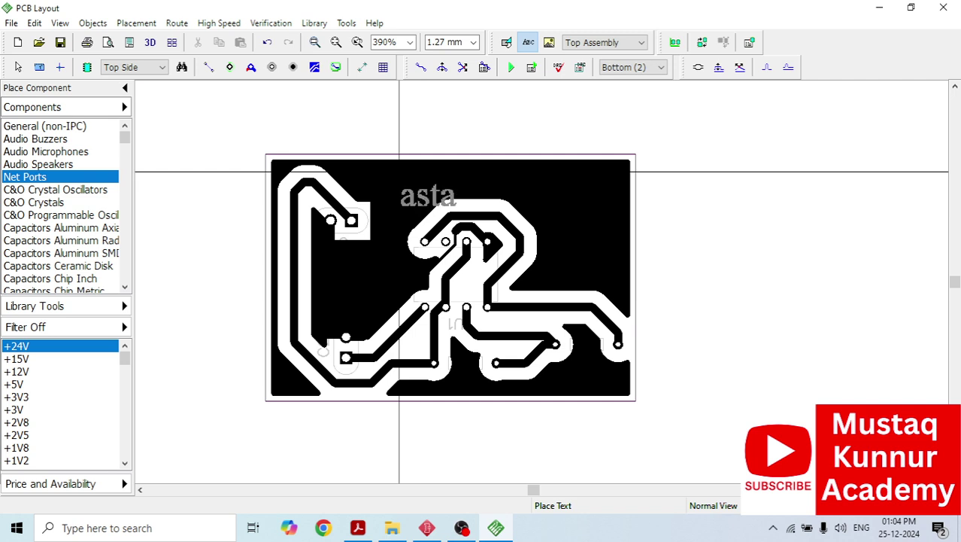
{"action": "type", "text": "ble m"}
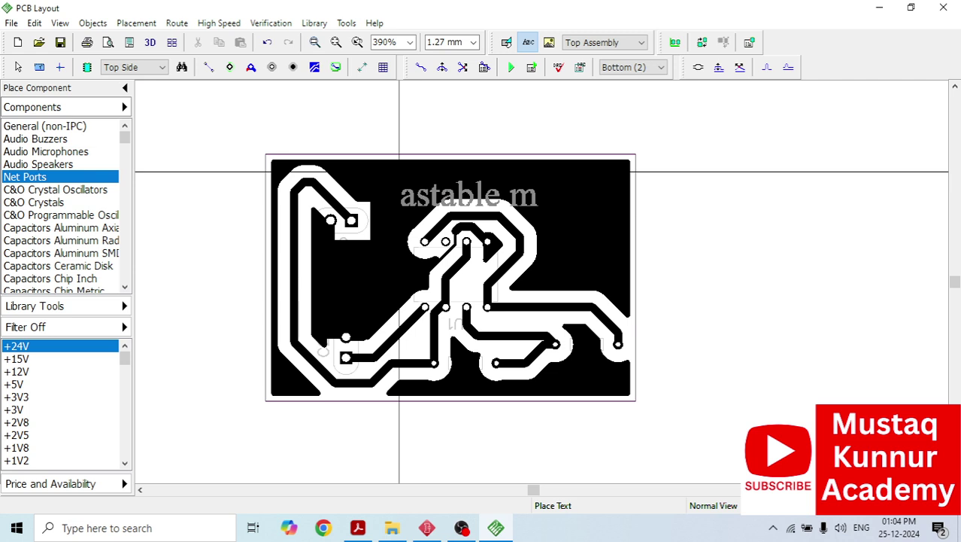
{"action": "type", "text": "v"}
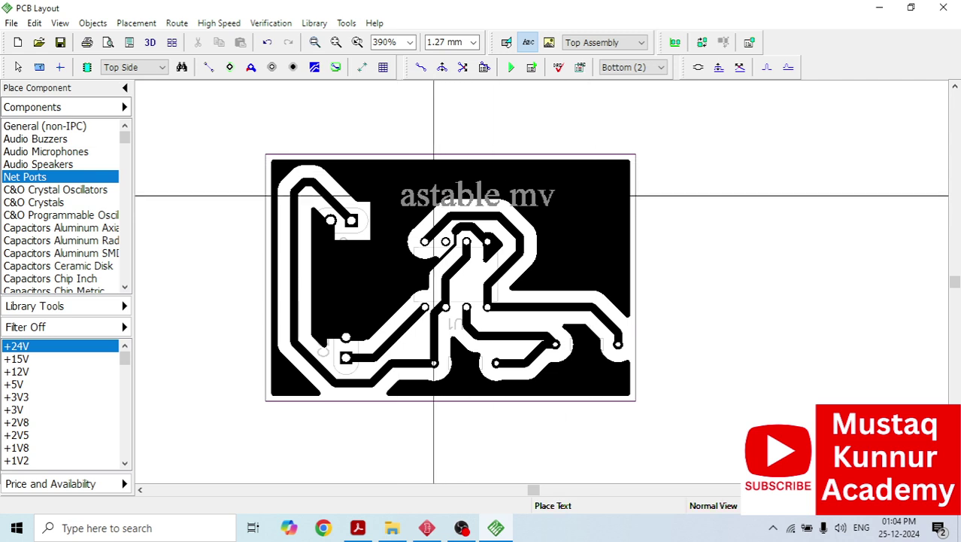
{"action": "key", "text": "Return"}
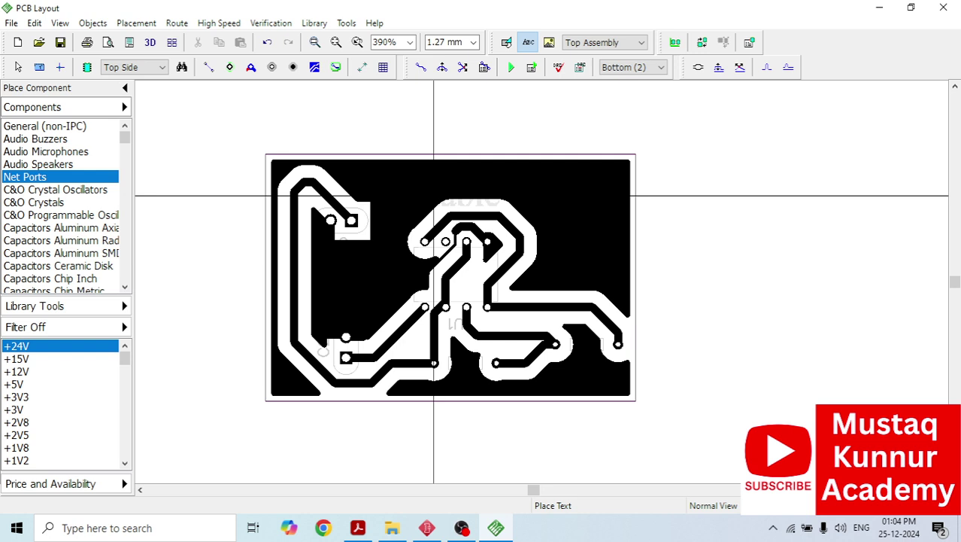
Switch to the Top layer, then move the duplicate 'astable mv' label to the middle-left and shrink it.
{"action": "left_click", "coordinate": [640, 67]}
{"action": "left_click", "coordinate": [644, 88]}
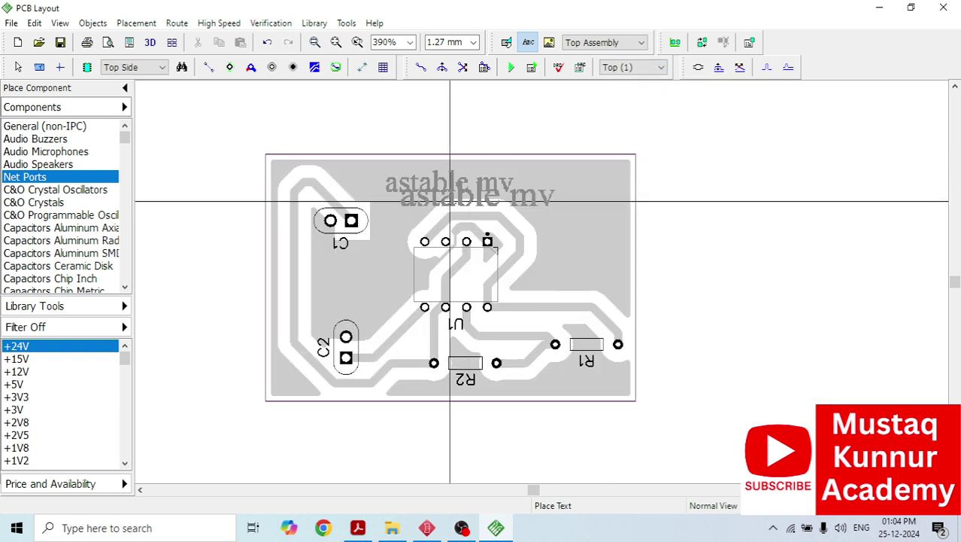
{"action": "key", "text": "Escape"}
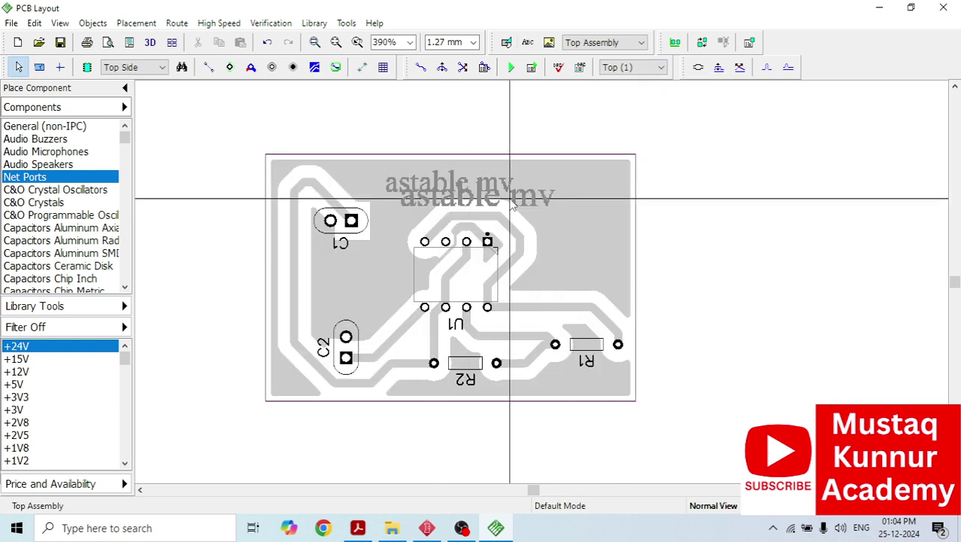
{"action": "left_click_drag", "start_coordinate": [513, 206], "coordinate": [549, 234]}
{"action": "left_click_drag", "start_coordinate": [515, 205], "coordinate": [412, 292]}
{"action": "left_click_drag", "start_coordinate": [478, 303], "coordinate": [367, 283]}
Set the duplicate label's font colour to White.
{"action": "double_click", "coordinate": [361, 281]}
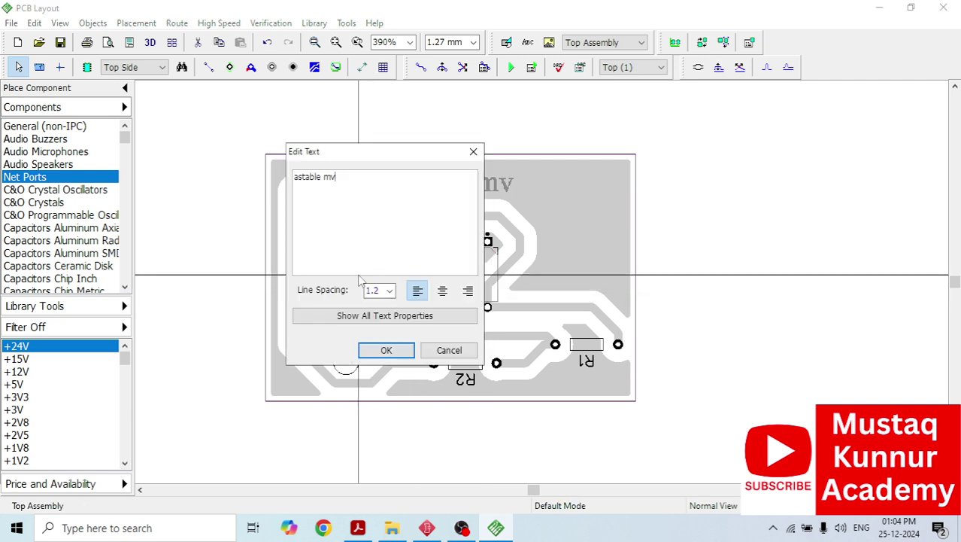
{"action": "left_click", "coordinate": [366, 316]}
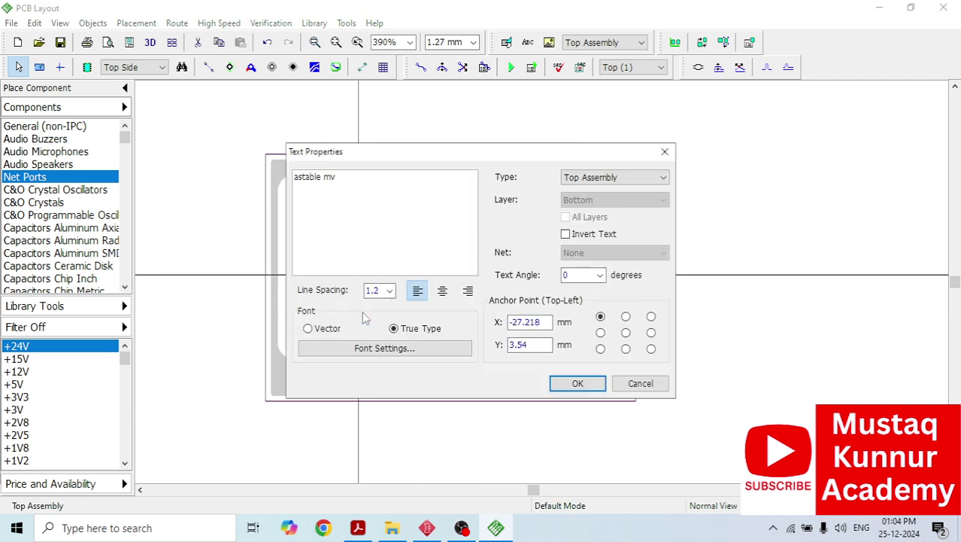
{"action": "left_click", "coordinate": [431, 347]}
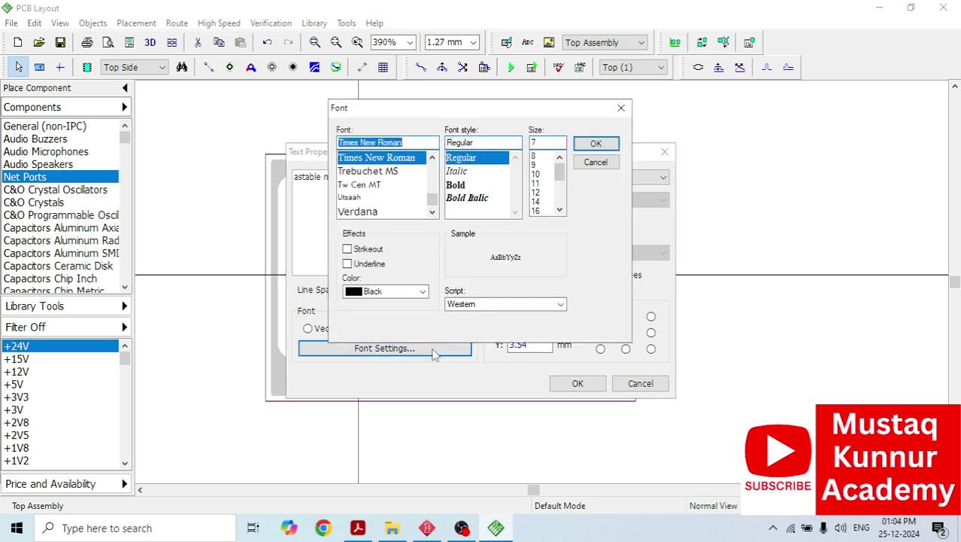
{"action": "left_click", "coordinate": [364, 298]}
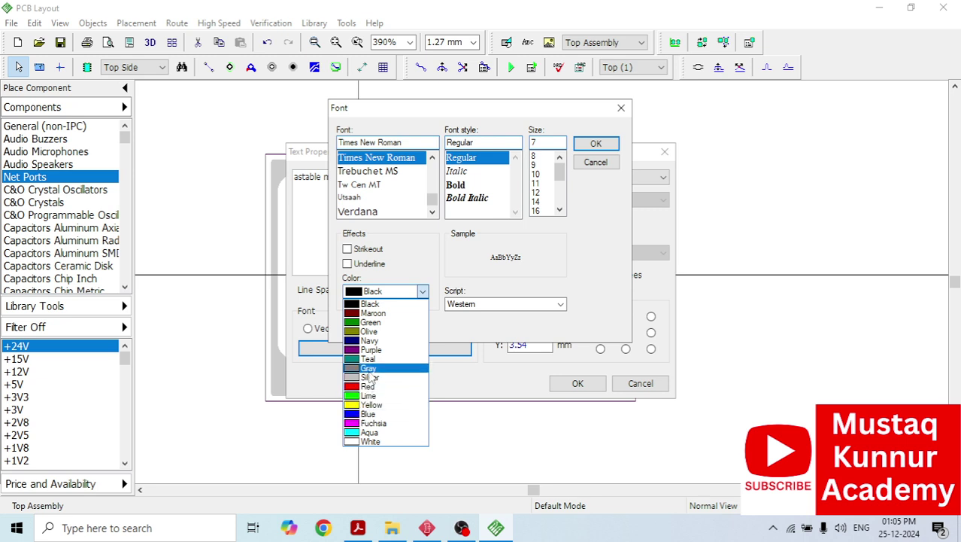
{"action": "left_click", "coordinate": [364, 442]}
{"action": "left_click", "coordinate": [593, 144]}
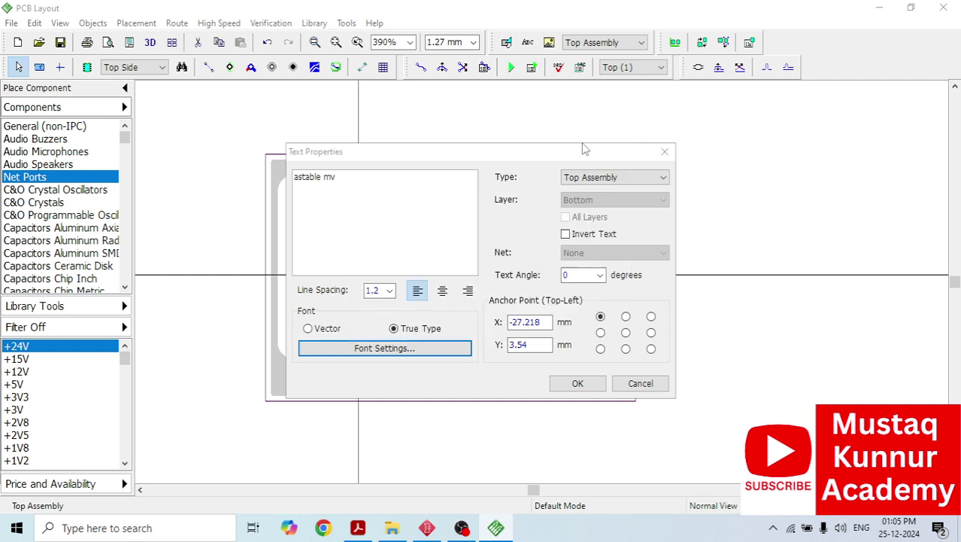
Assign the duplicate label to the Bottom Assembly layer and apply the text properties.
{"action": "left_click", "coordinate": [601, 179]}
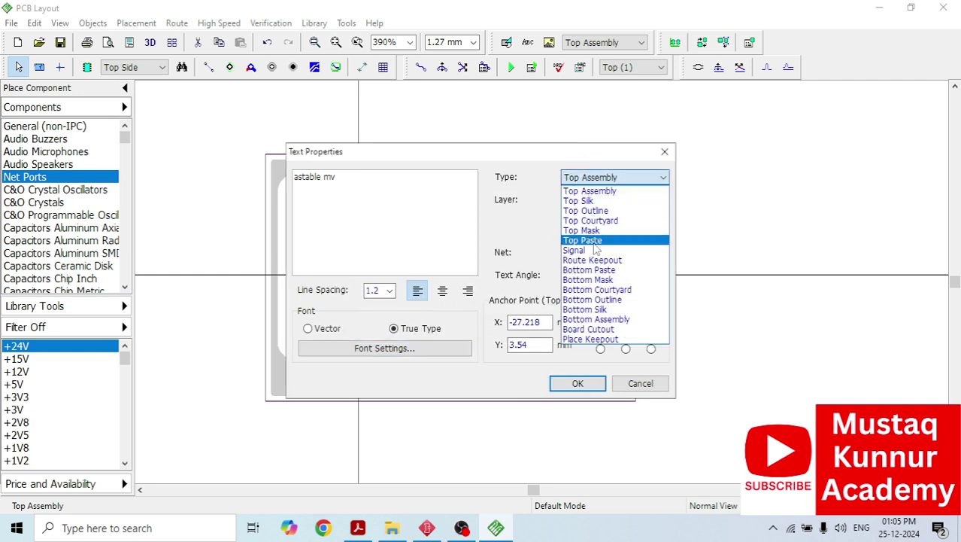
{"action": "left_click", "coordinate": [608, 319]}
{"action": "left_click", "coordinate": [578, 382]}
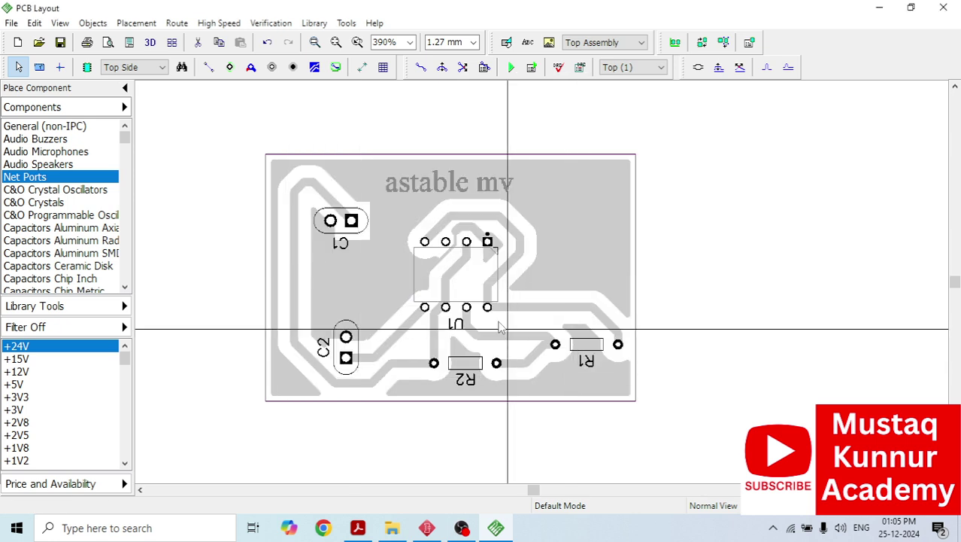
{"action": "left_click", "coordinate": [634, 67]}
View the Bottom layer, nudge the label, and uncheck Flip Text Automatically in the View menu.
{"action": "left_click", "coordinate": [633, 93]}
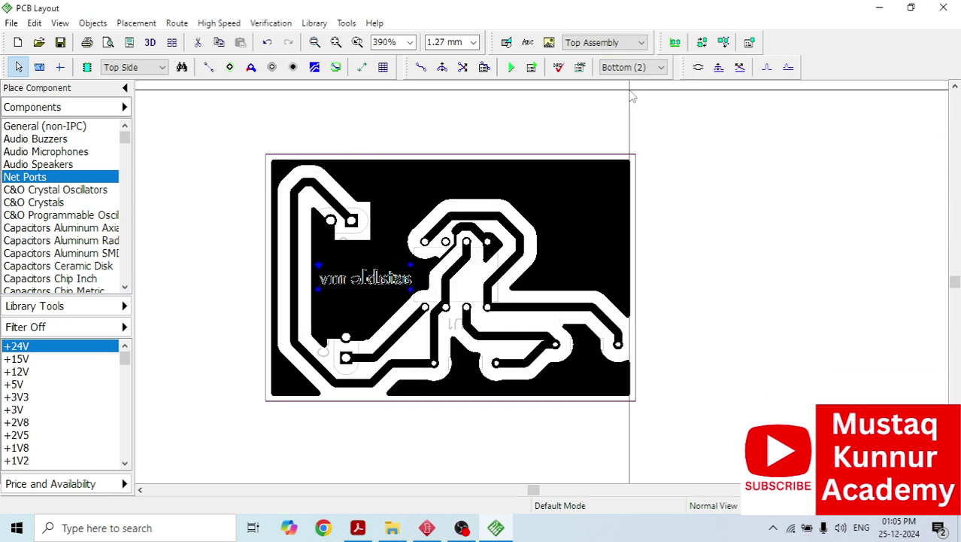
{"action": "left_click_drag", "start_coordinate": [365, 279], "coordinate": [365, 283]}
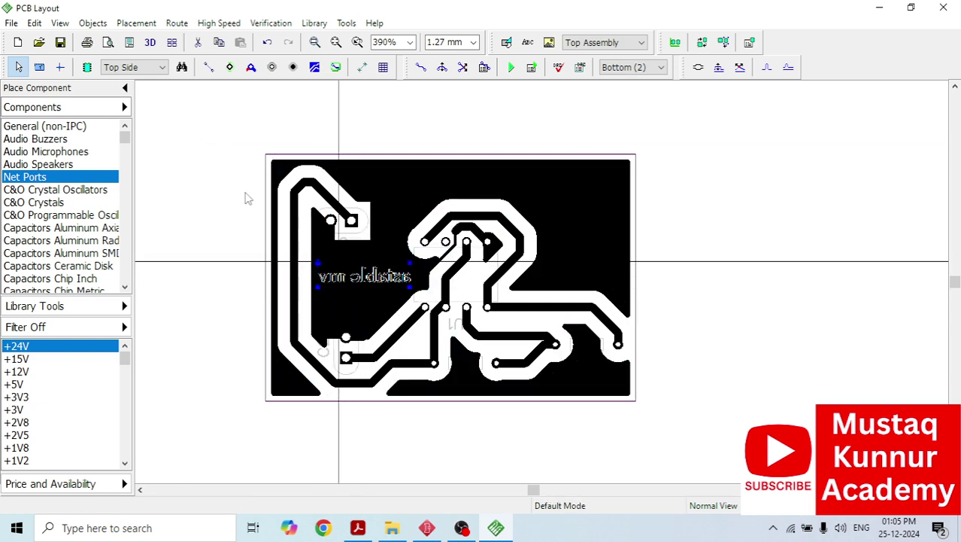
{"action": "left_click", "coordinate": [59, 23]}
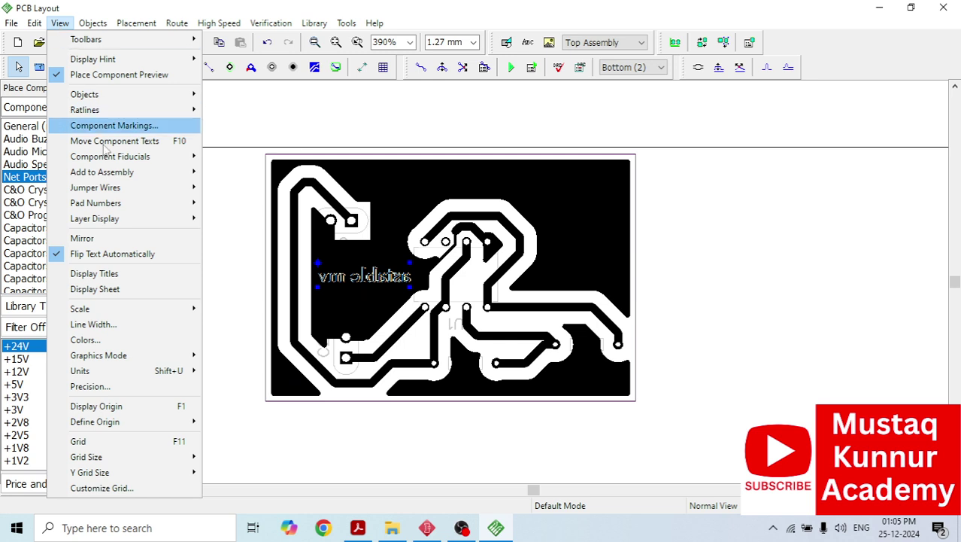
{"action": "left_click", "coordinate": [123, 256]}
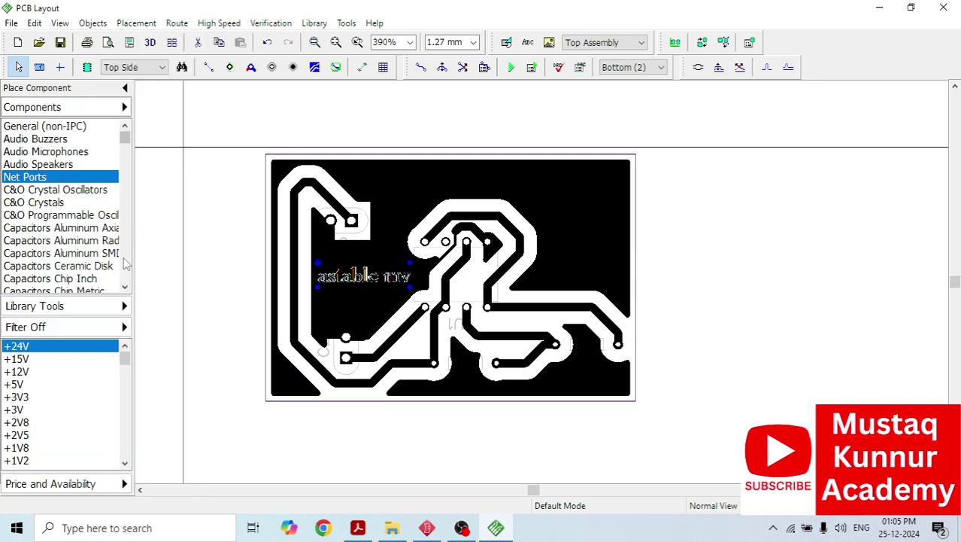
{"action": "scroll", "coordinate": [430, 285], "scroll_direction": "up", "scroll_amount": 1}
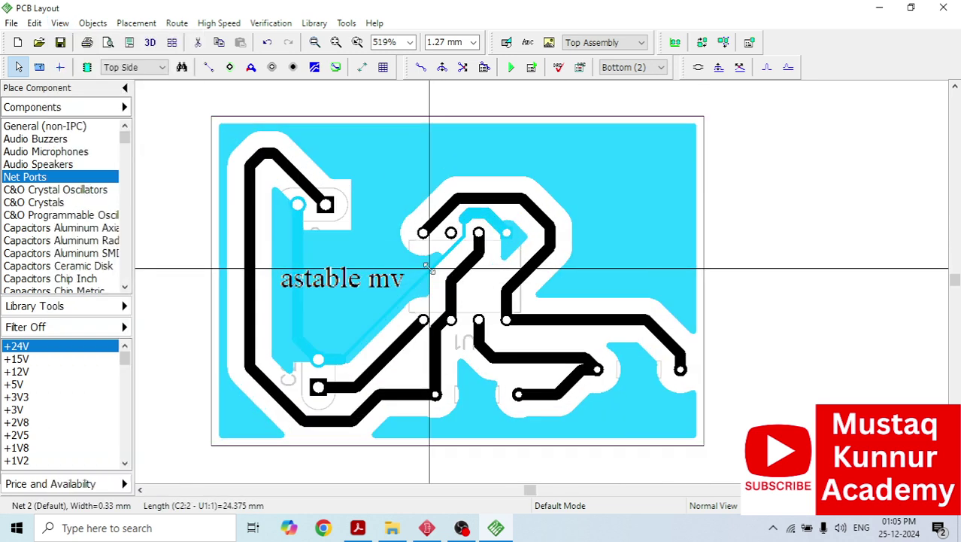
{"action": "scroll", "coordinate": [555, 256], "scroll_direction": "down", "scroll_amount": 3}
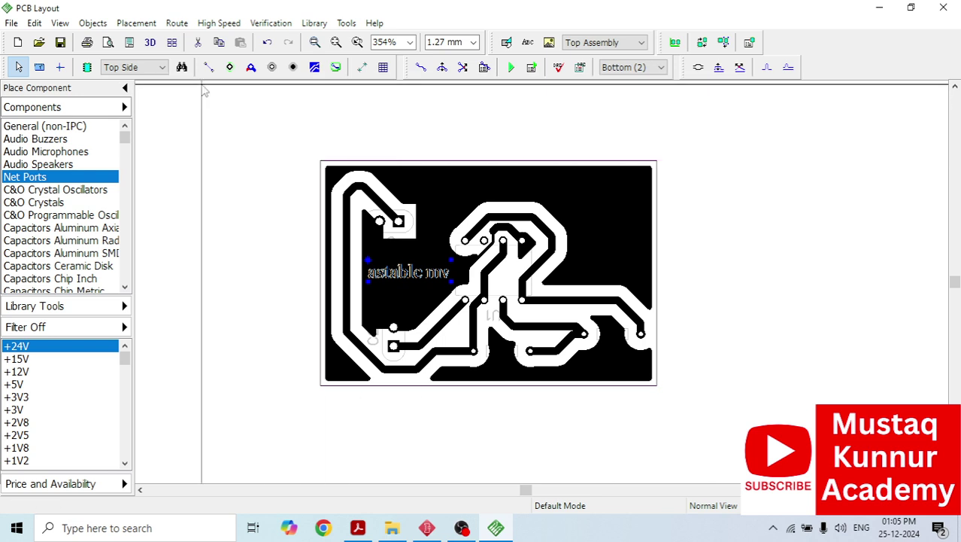
Open Print Preview for the bottom copper layer and zoom the preview in and out.
{"action": "left_click", "coordinate": [107, 43]}
{"action": "scroll", "coordinate": [484, 319], "scroll_direction": "up", "scroll_amount": 8}
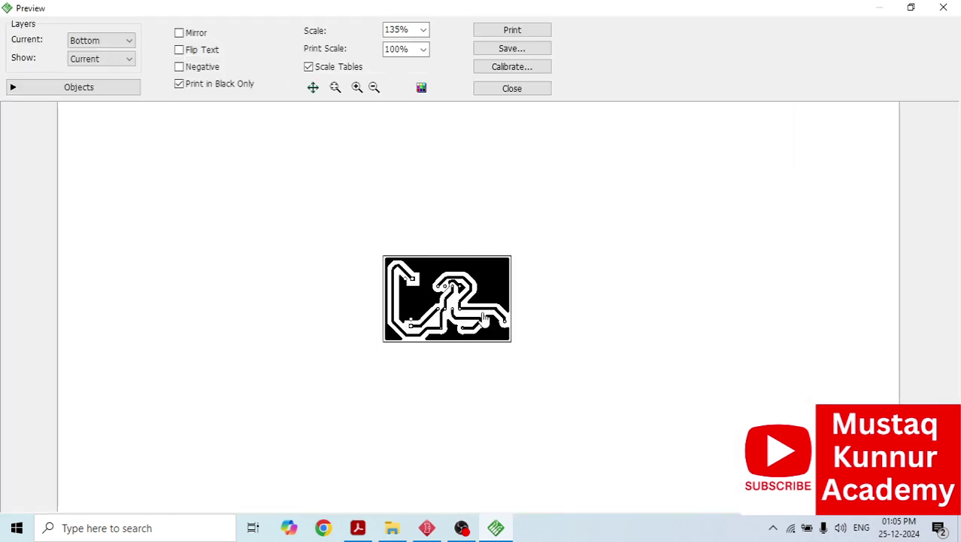
{"action": "scroll", "coordinate": [484, 319], "scroll_direction": "down", "scroll_amount": 1}
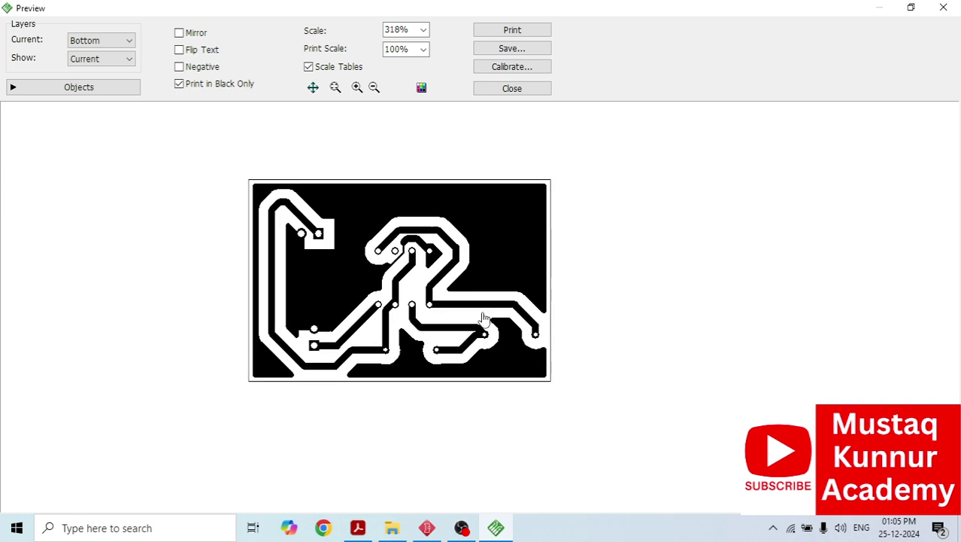